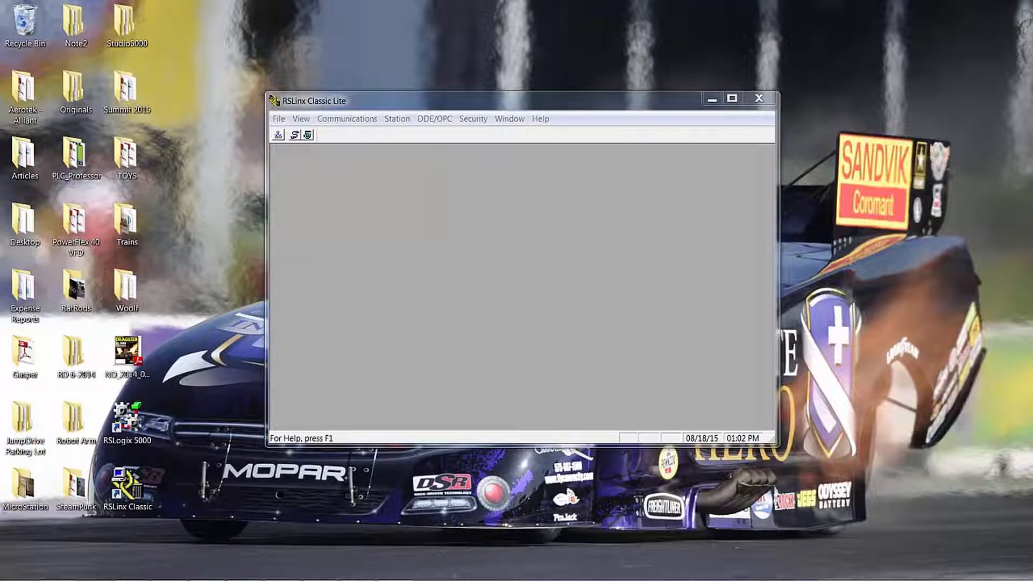
Auto-configure the AB_DF1-1 RS-232 DF1 driver, accept its settings and leave the driver configuration
left_click(295, 135)
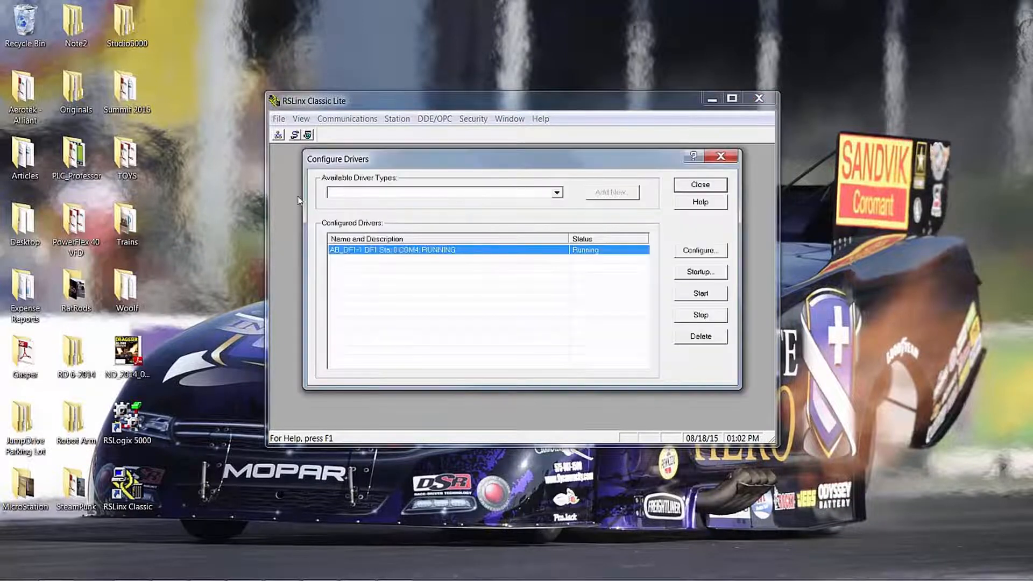
left_click(687, 255)
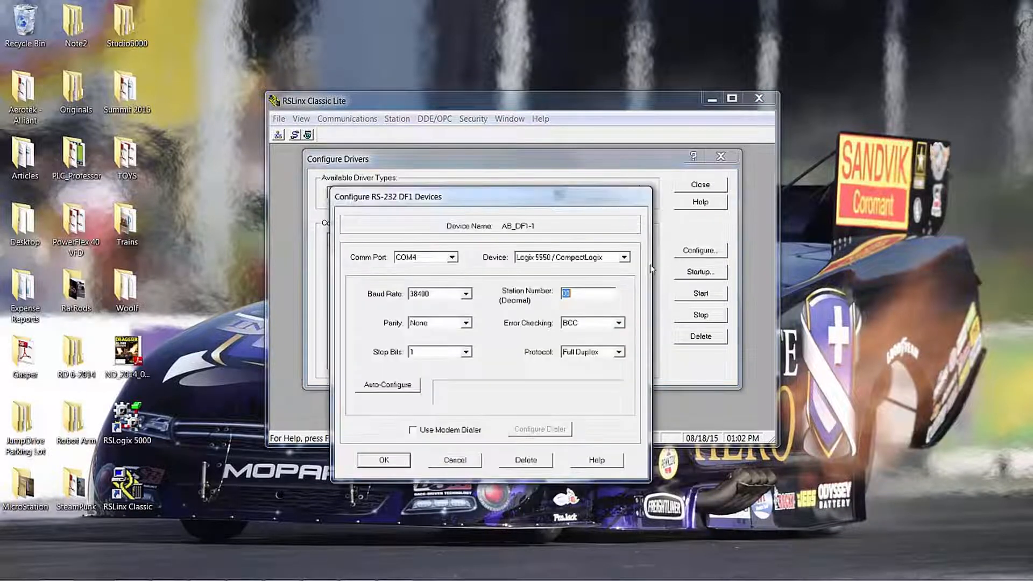
left_click(380, 387)
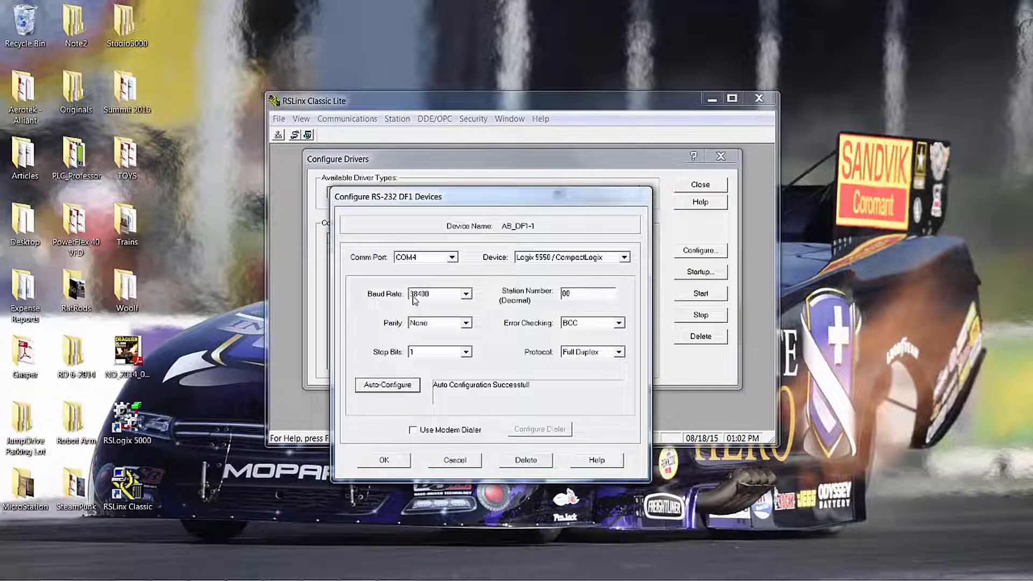
left_click(389, 458)
left_click(717, 188)
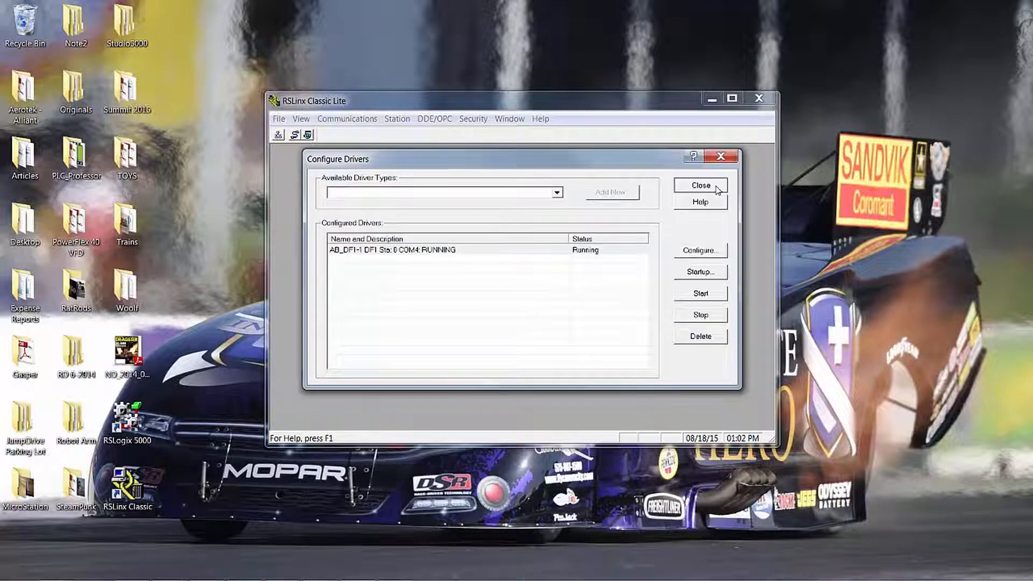
Browse the AB_DF1-1 network in RSWho down to the CompactLogix backplane, enlarging the window and tree so the full device names show
left_click(712, 98)
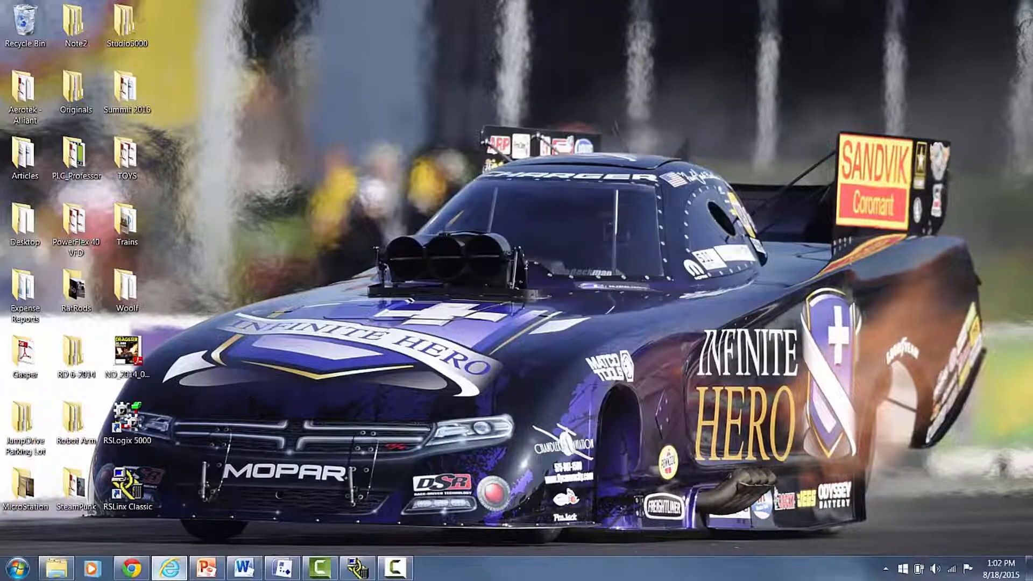
left_click(357, 568)
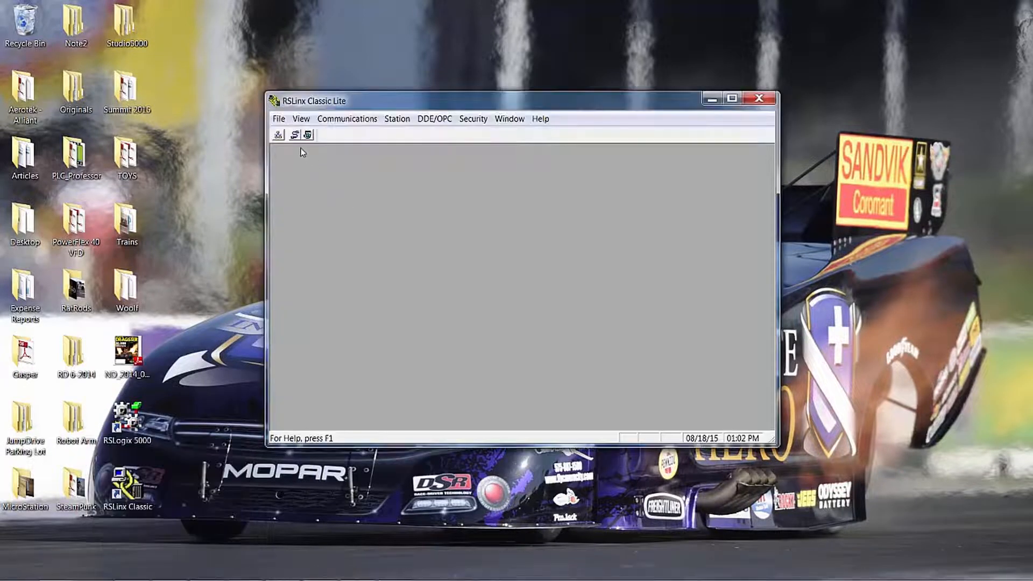
left_click(278, 136)
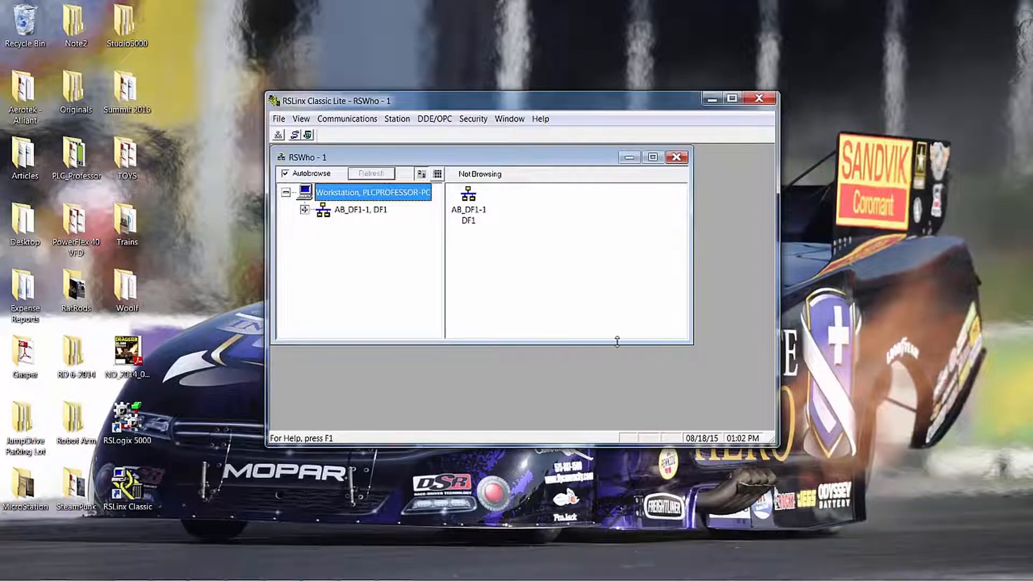
left_click_drag(692, 344, 763, 428)
left_click(360, 209)
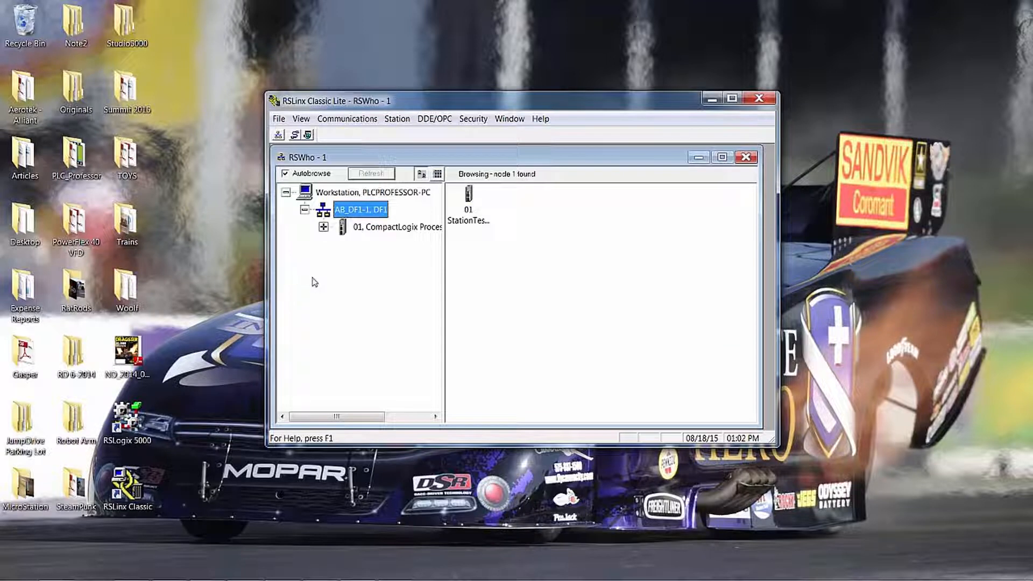
left_click(323, 226)
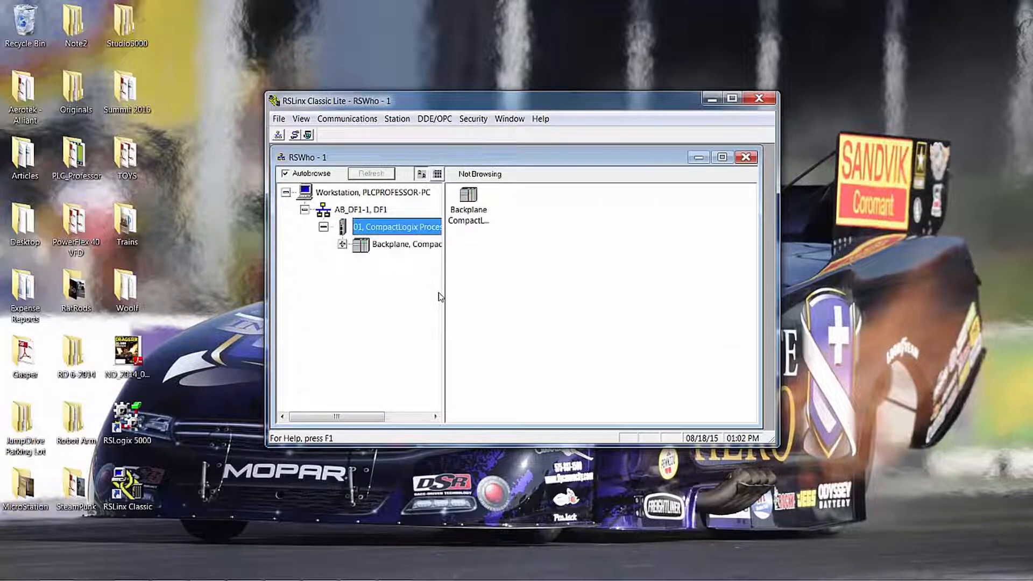
left_click_drag(444, 296, 539, 299)
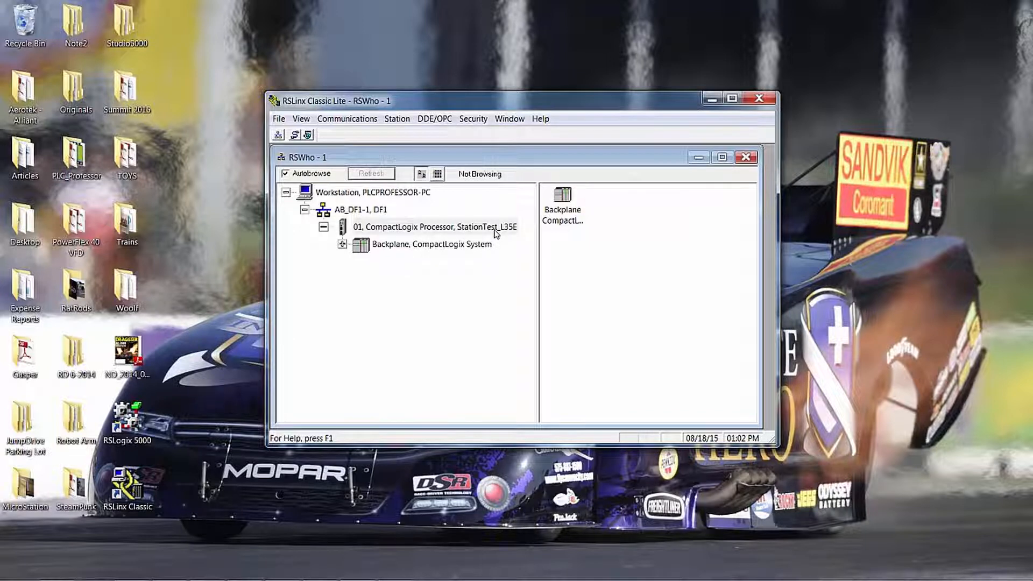
left_click(343, 245)
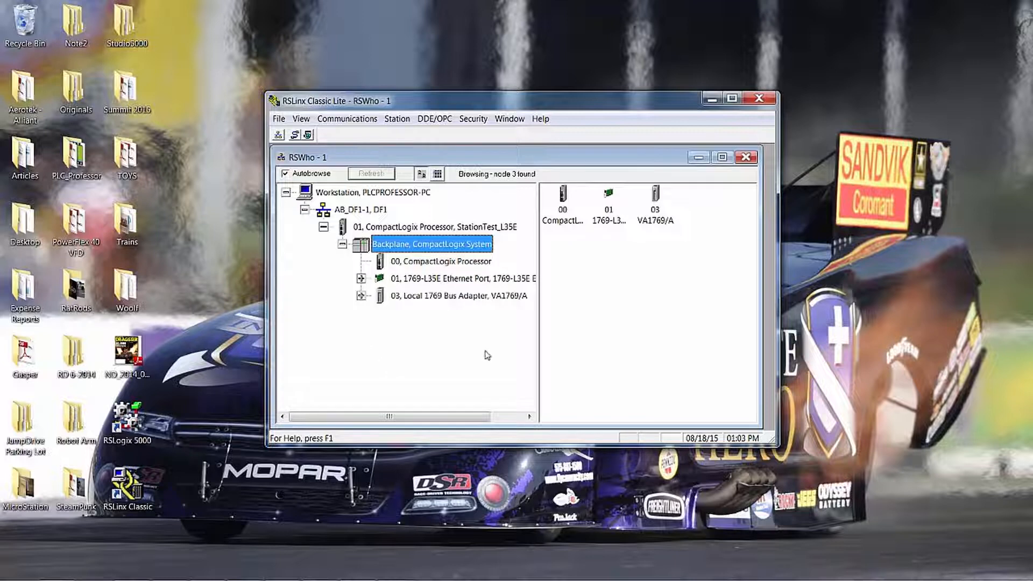
left_click_drag(538, 352, 588, 348)
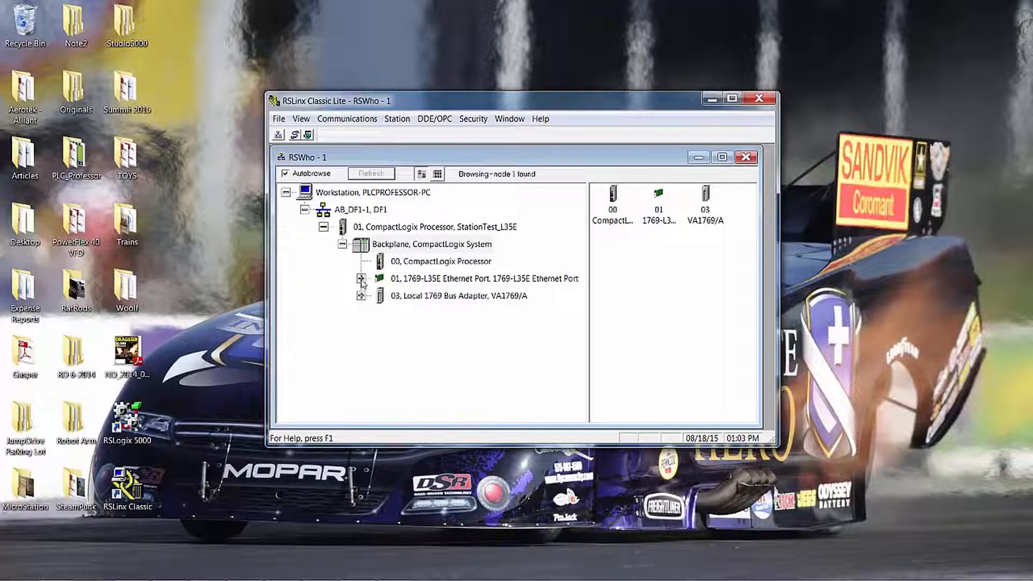
Expand the 1769-L35E Ethernet port and the local 1769 bus adapter down to their connected devices and modules
left_click(361, 278)
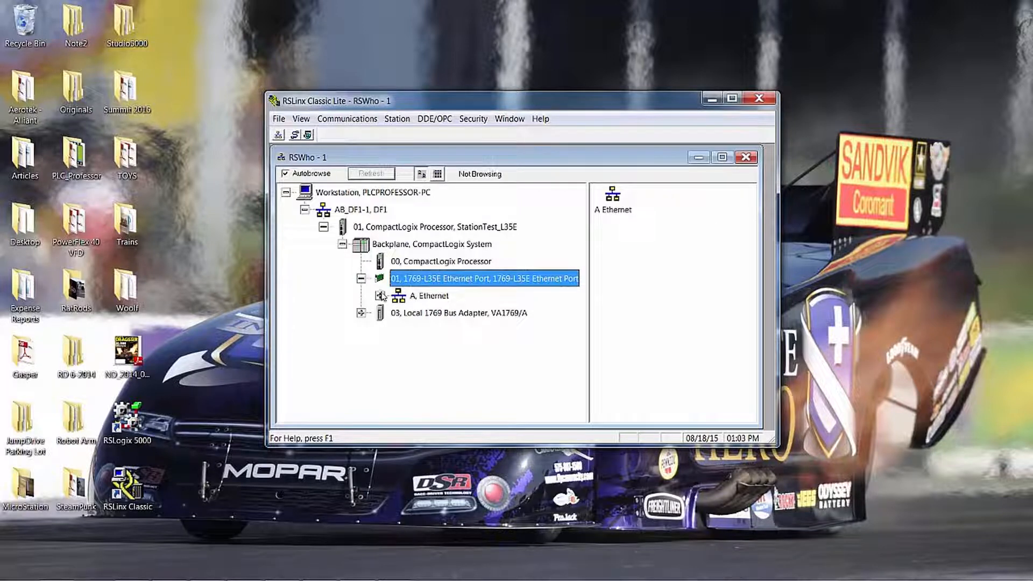
left_click(380, 296)
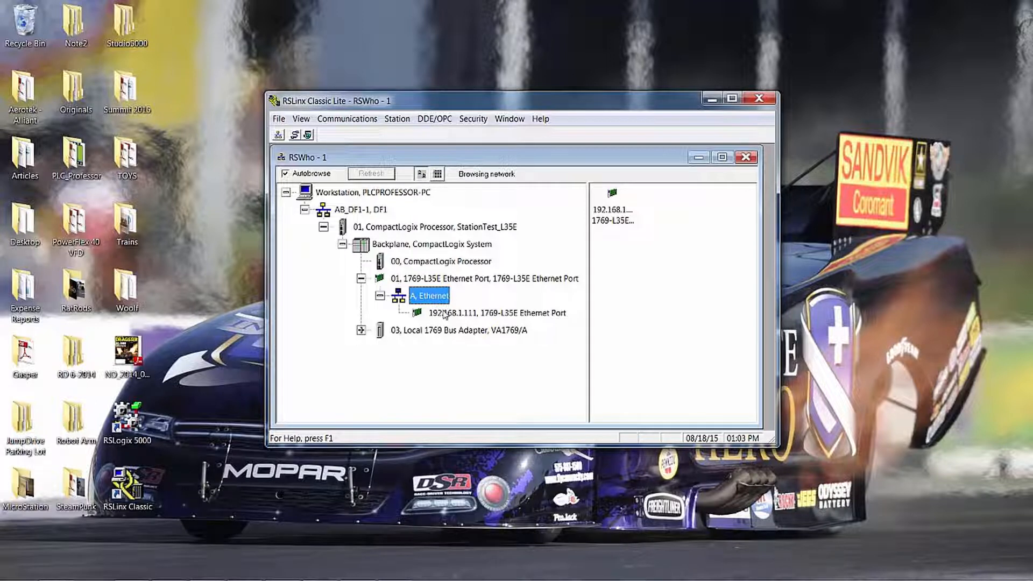
left_click(359, 330)
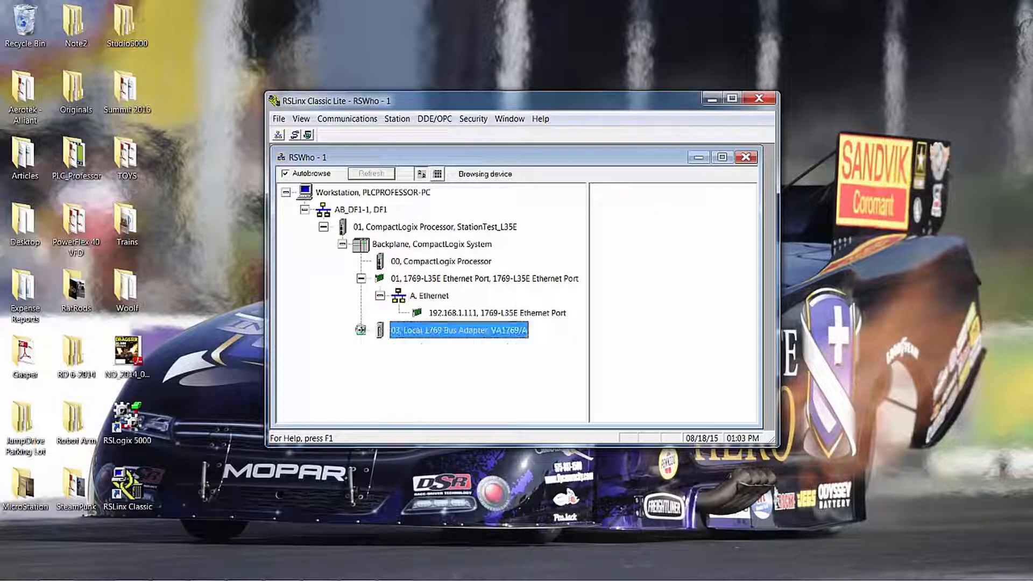
left_click(380, 347)
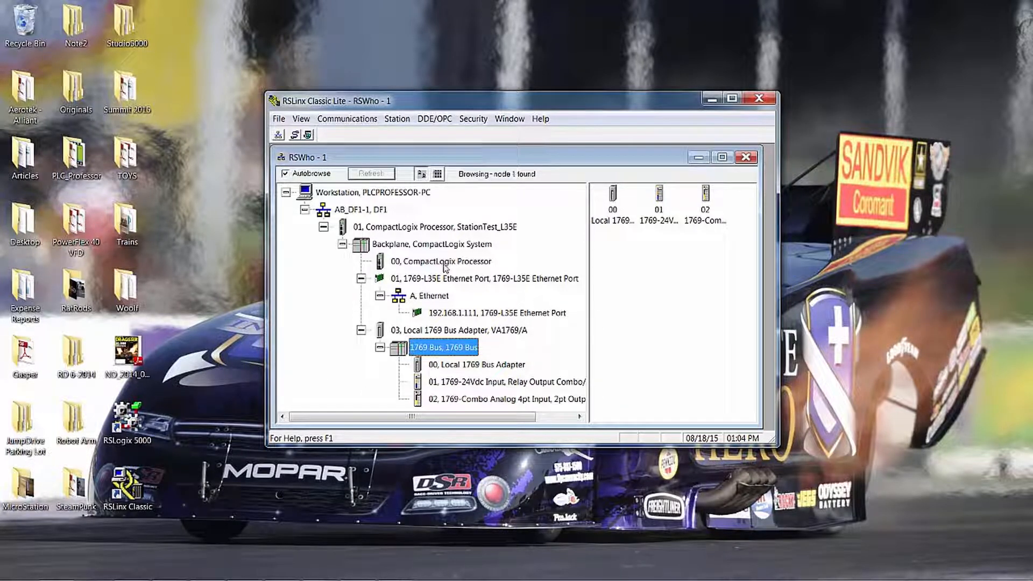
Check the device properties of the CompactLogix processor at node 01, including revision and faults, and close them
right_click(425, 228)
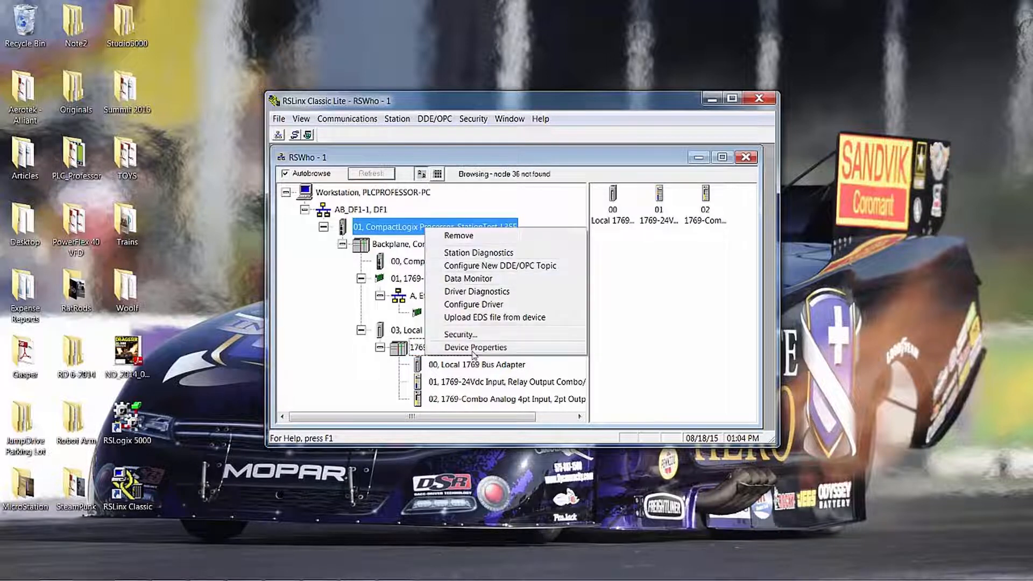
left_click(474, 347)
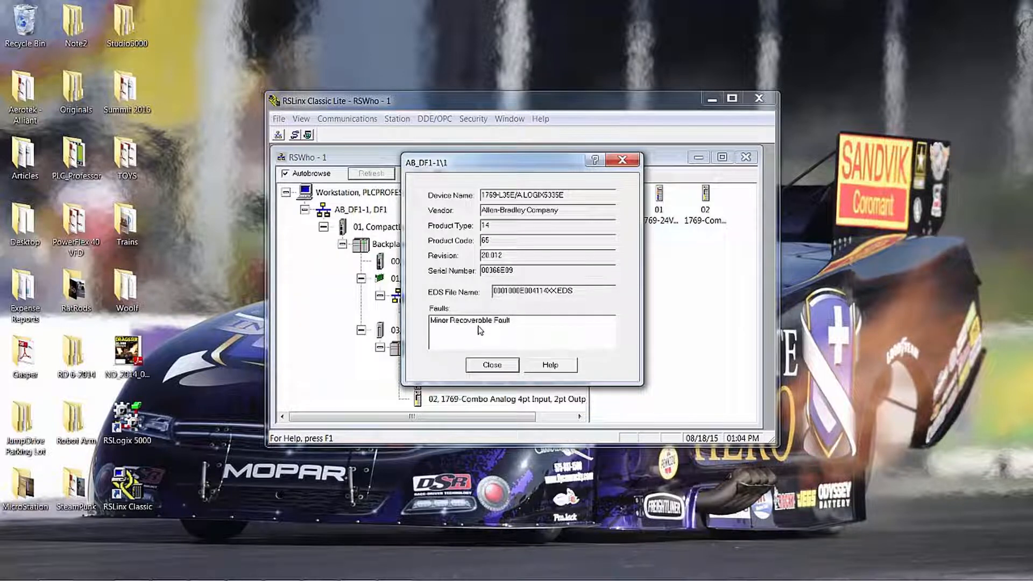
left_click(492, 365)
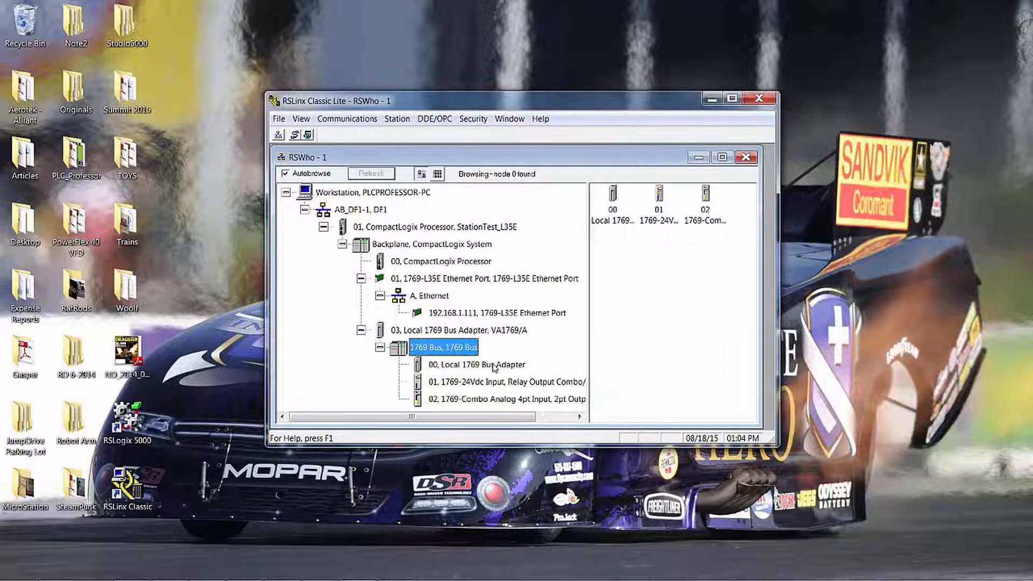
Review the 1769-L35E Ethernet port's network configuration, previewing the Dynamic options and returning the configuration type to Static
right_click(435, 284)
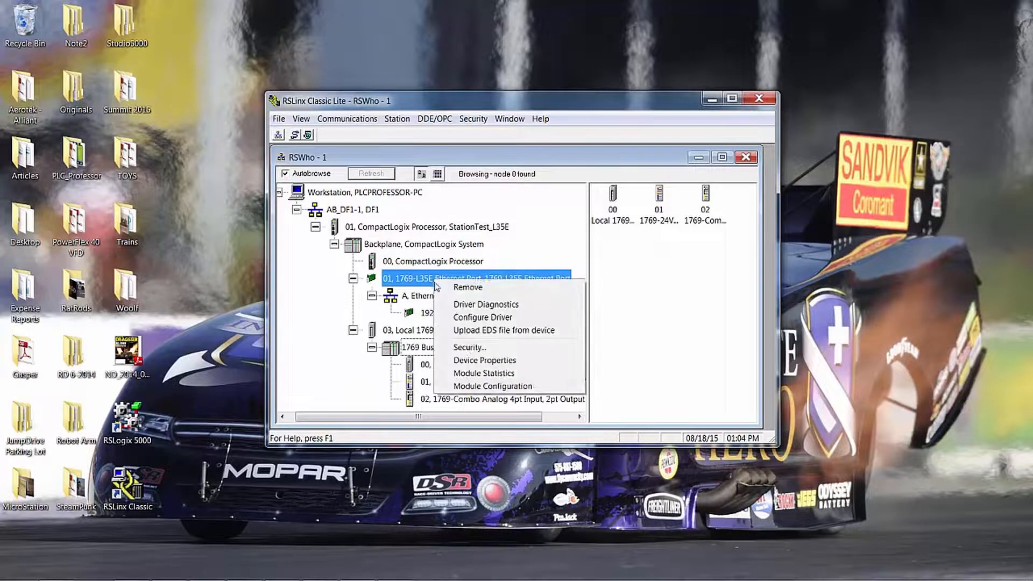
left_click(476, 386)
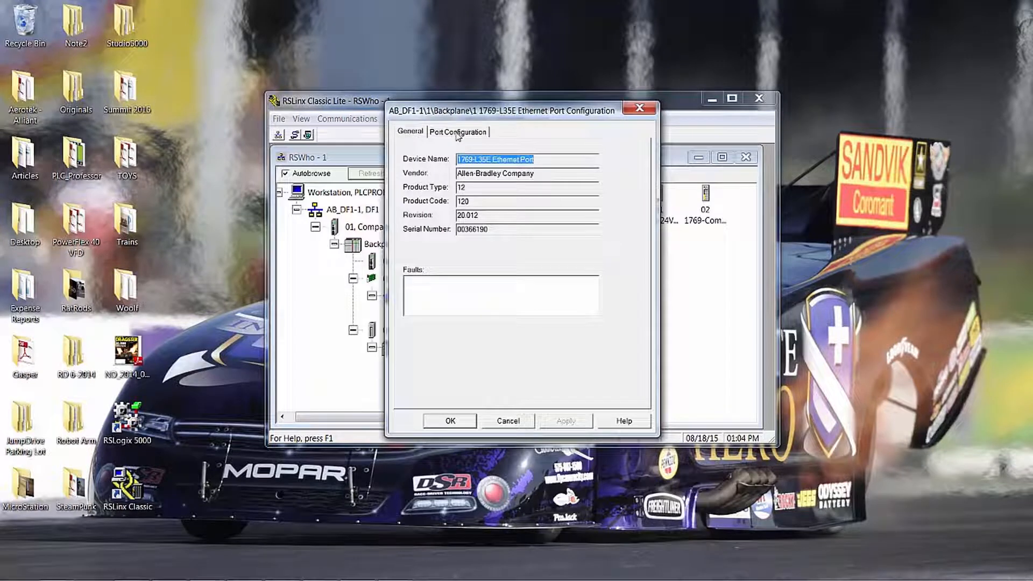
left_click(457, 133)
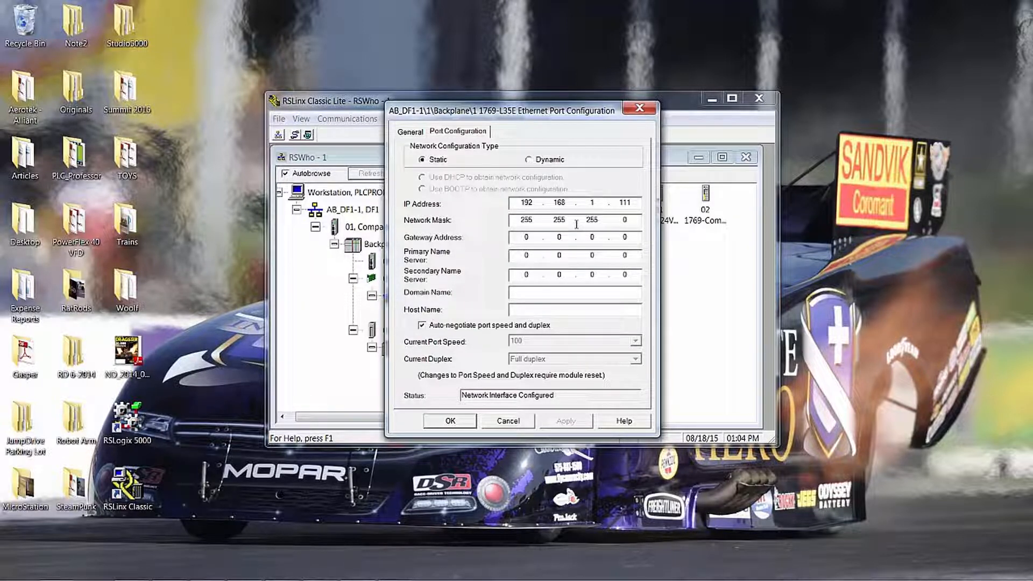
left_click(529, 161)
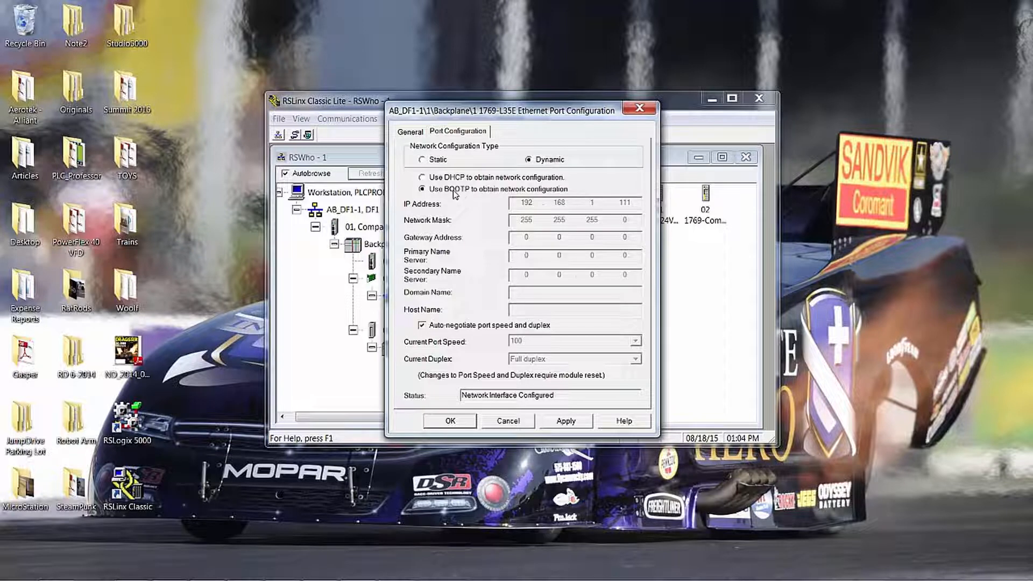
left_click(423, 159)
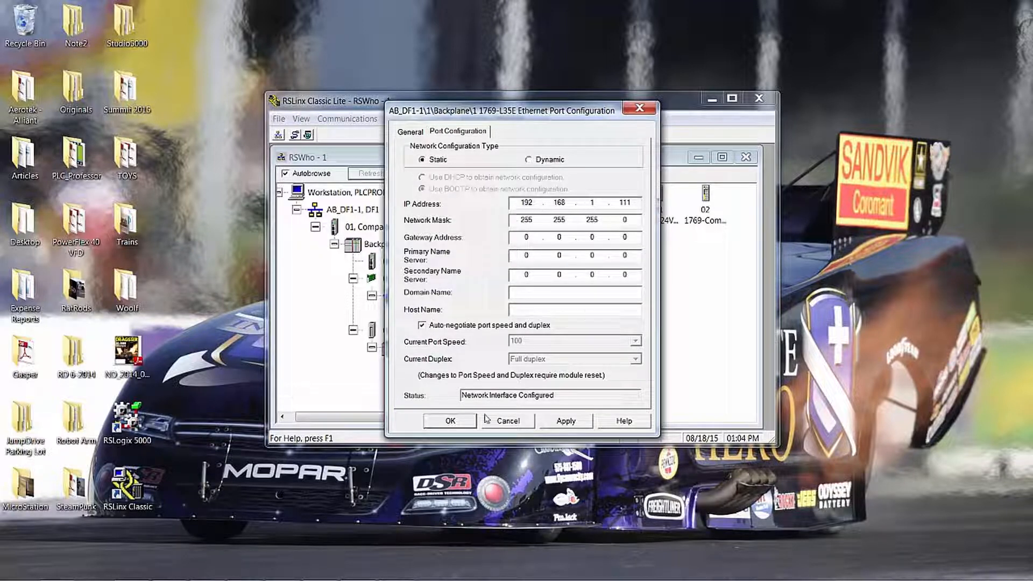
Check the IPv4 address and subnet mask of the computer's Local Area Connection in the Windows network settings
mouse_move(30, 566)
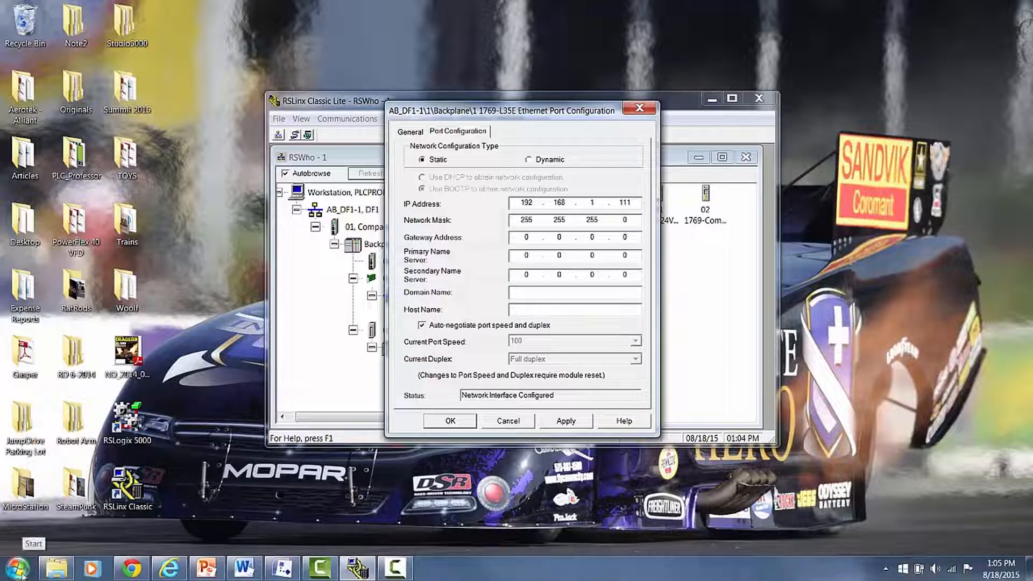
left_click(19, 572)
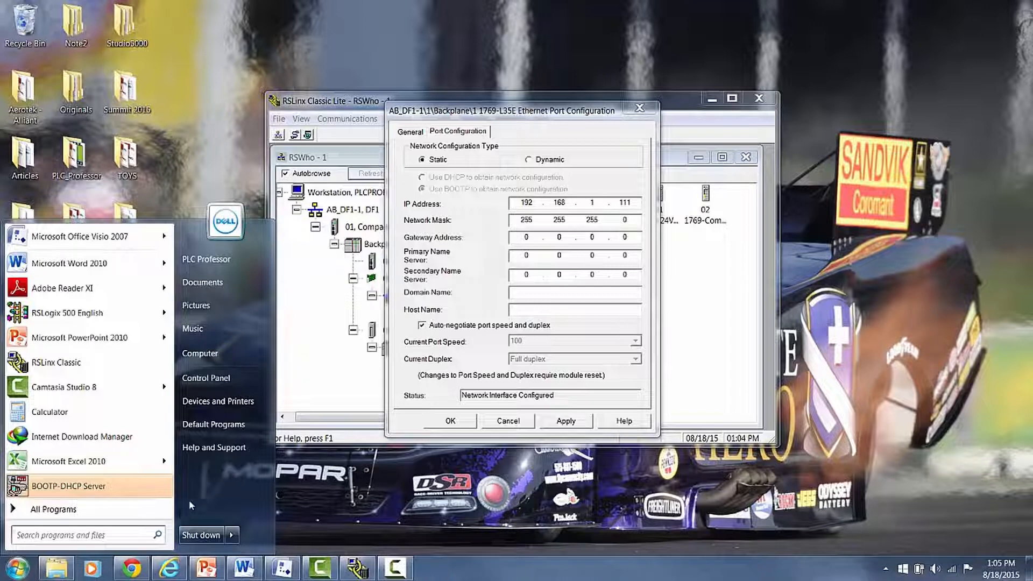
left_click(205, 379)
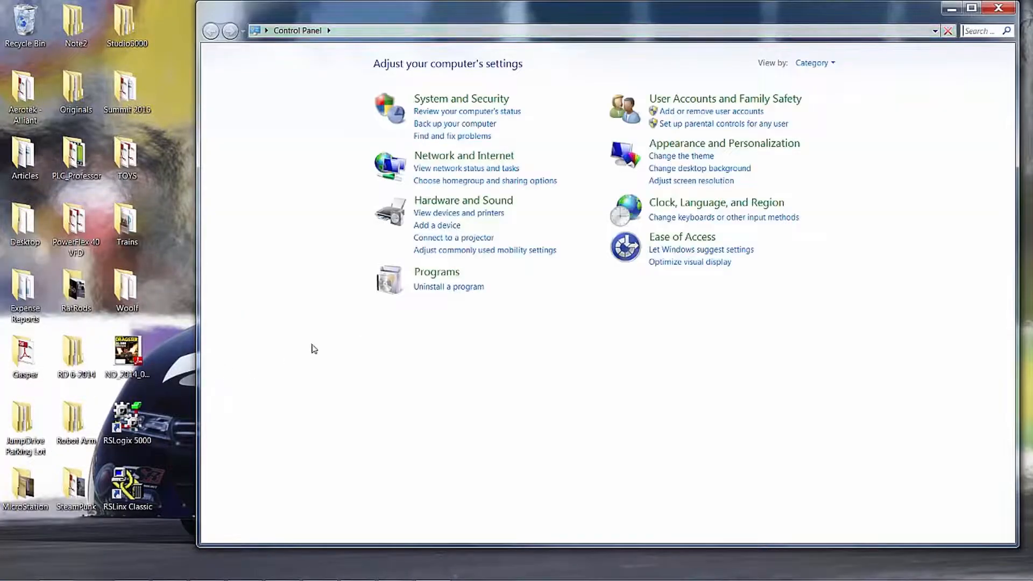
left_click(463, 156)
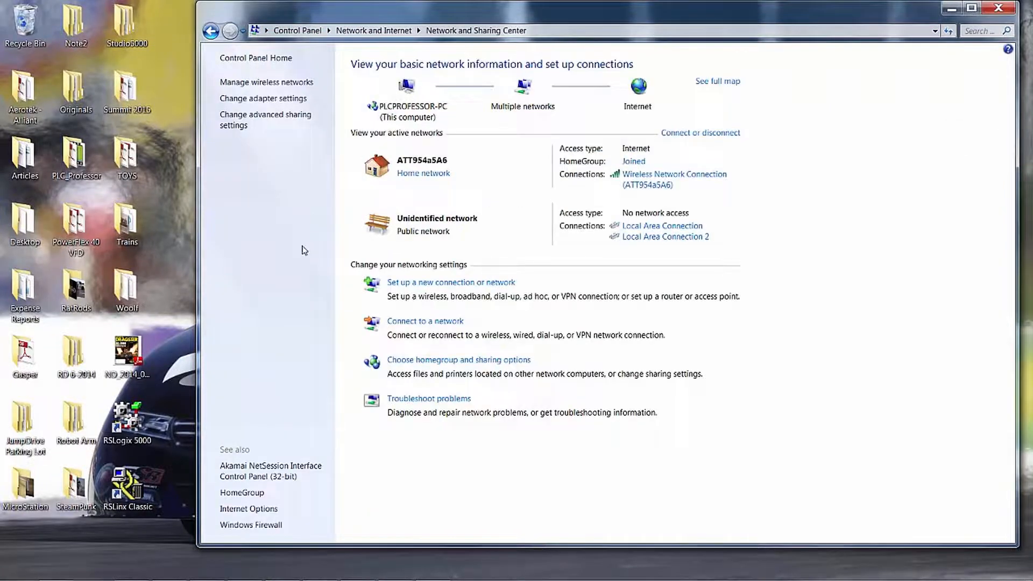
left_click(272, 100)
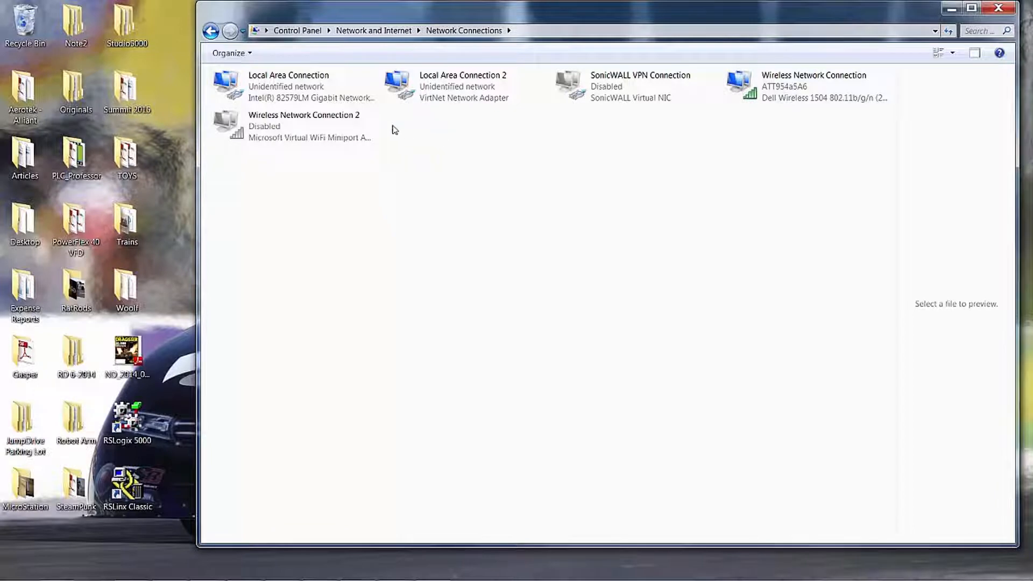
right_click(287, 98)
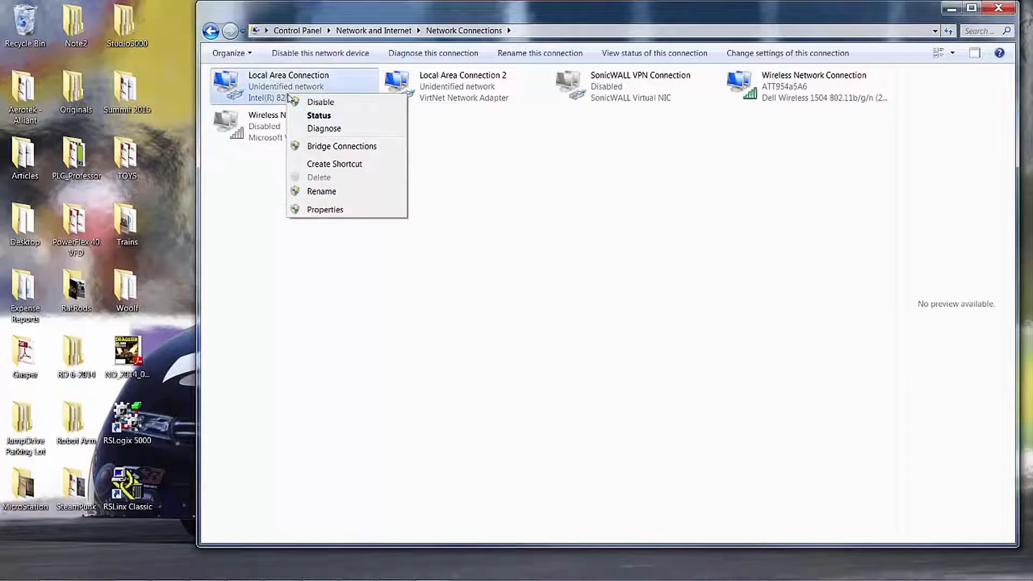
left_click(325, 210)
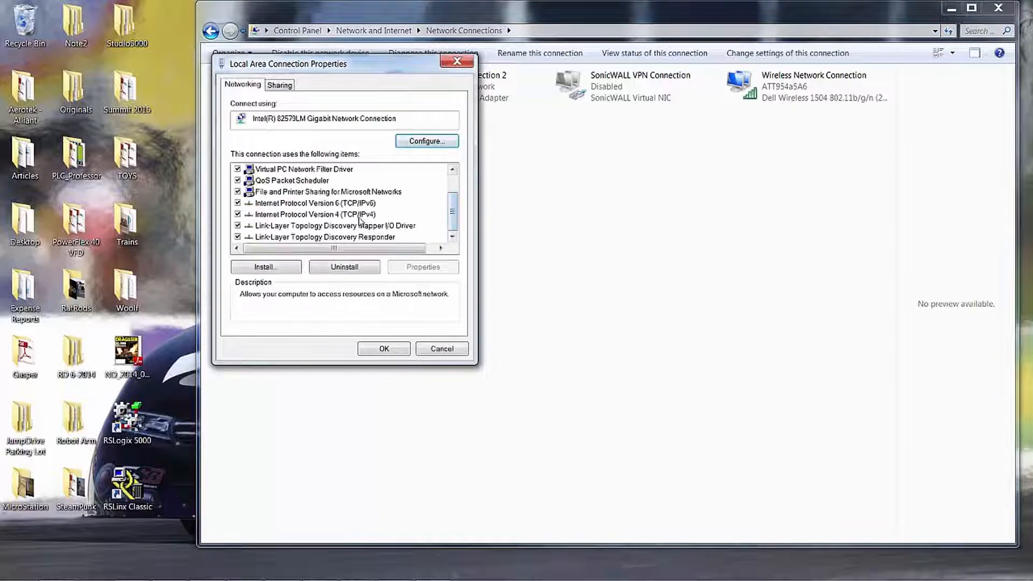
double_click(332, 218)
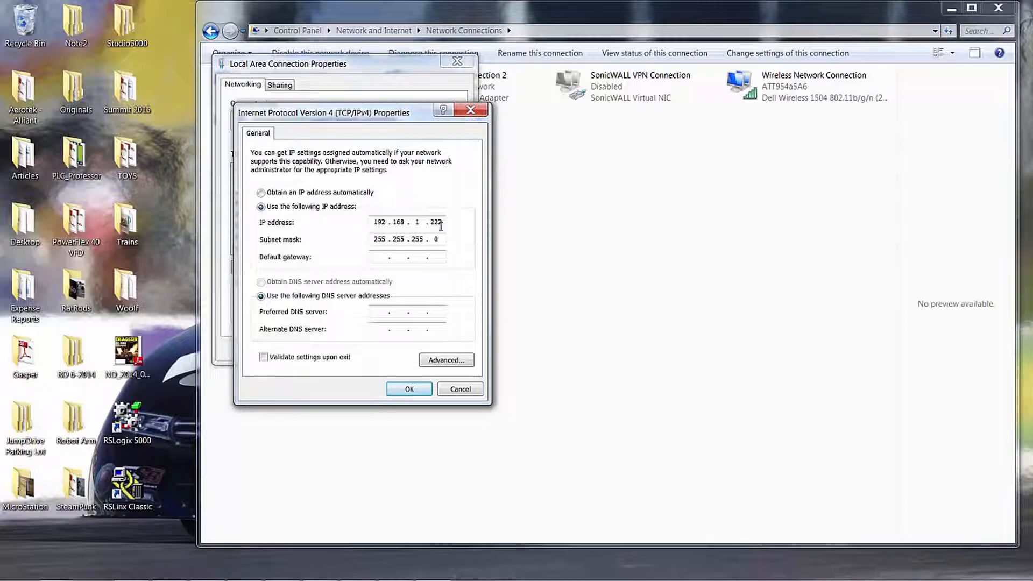
left_click(420, 390)
left_click(384, 349)
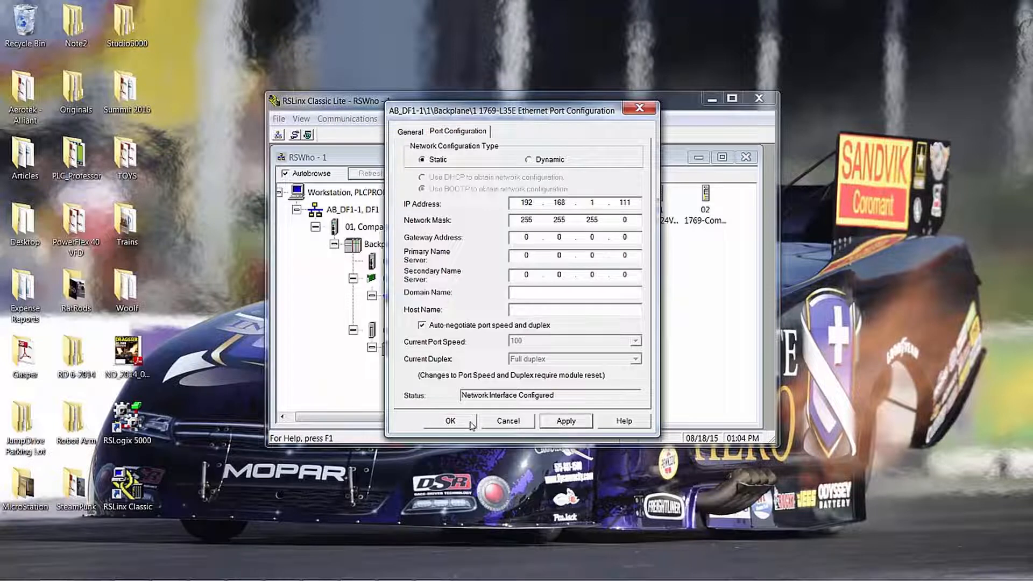
Accept the Ethernet port configuration and close the RSWho browser
left_click(473, 425)
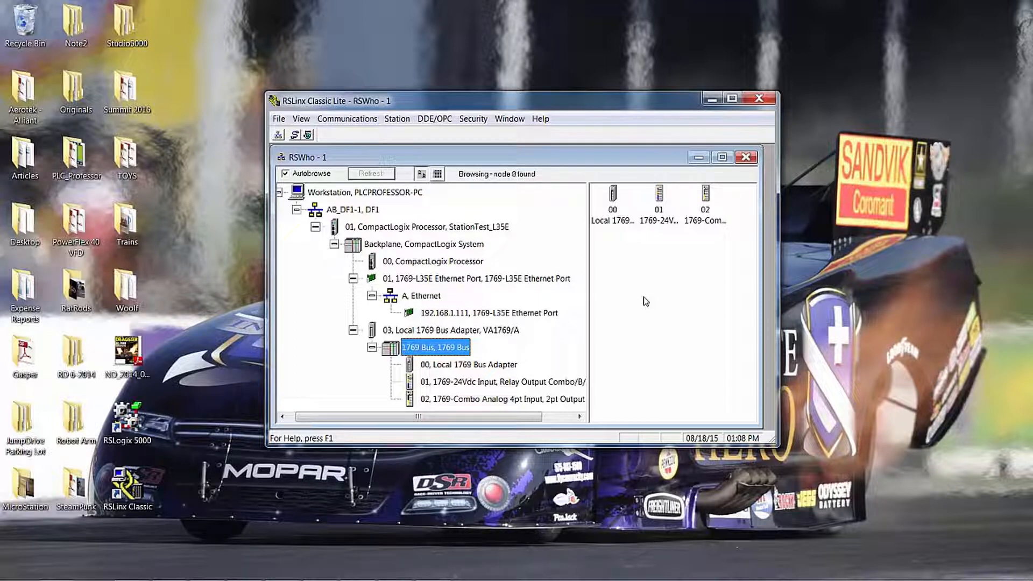
left_click(746, 158)
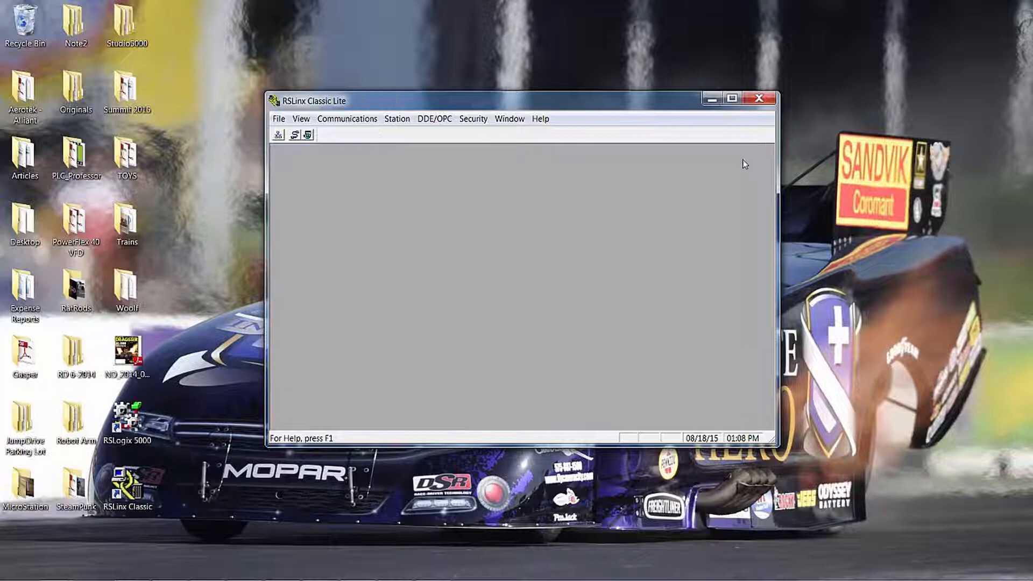
Put RSLinx Classic away, switch to RSLogix 5000 and close its Start Page
mouse_move(169, 575)
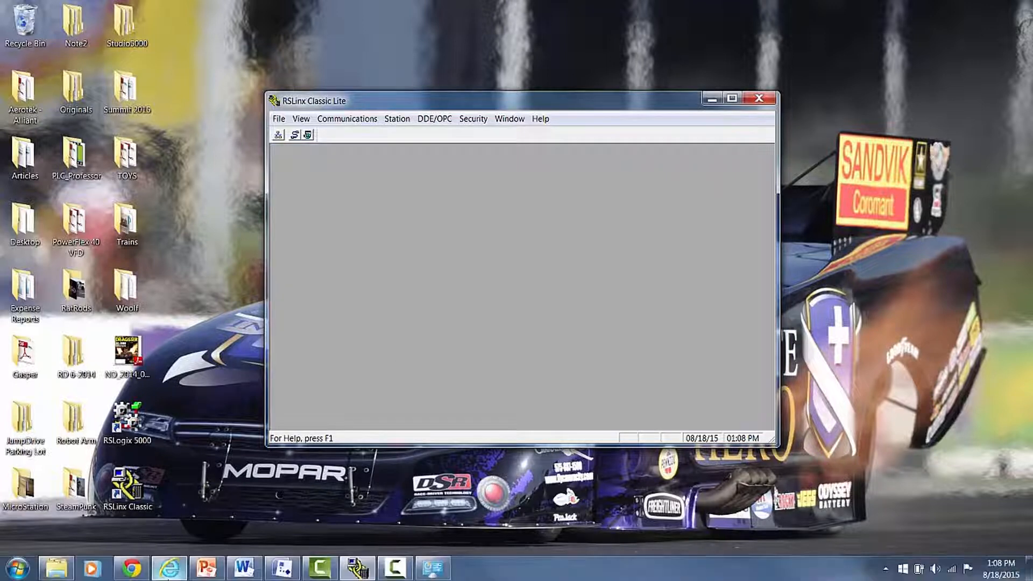
left_click(357, 568)
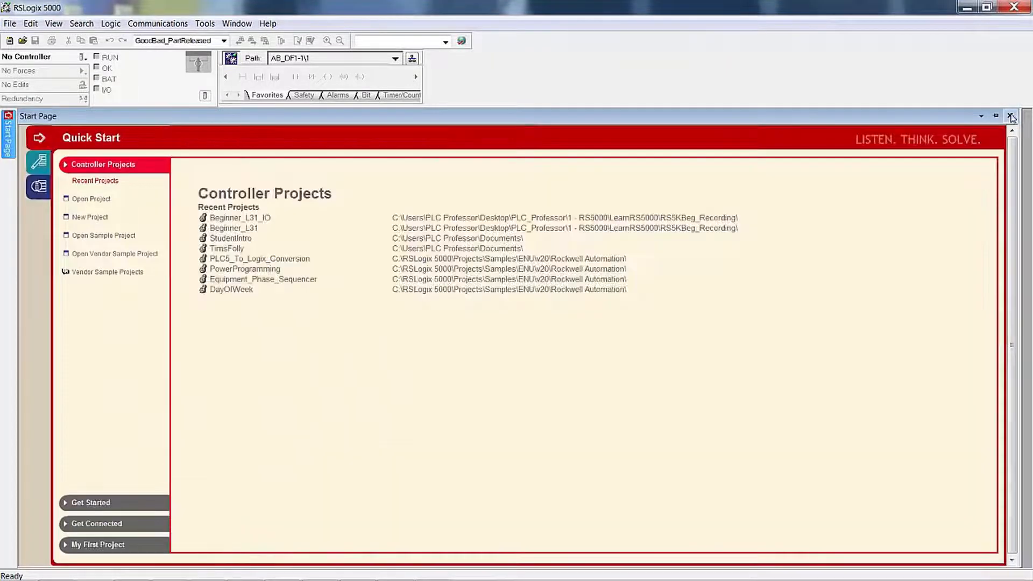
left_click(1010, 116)
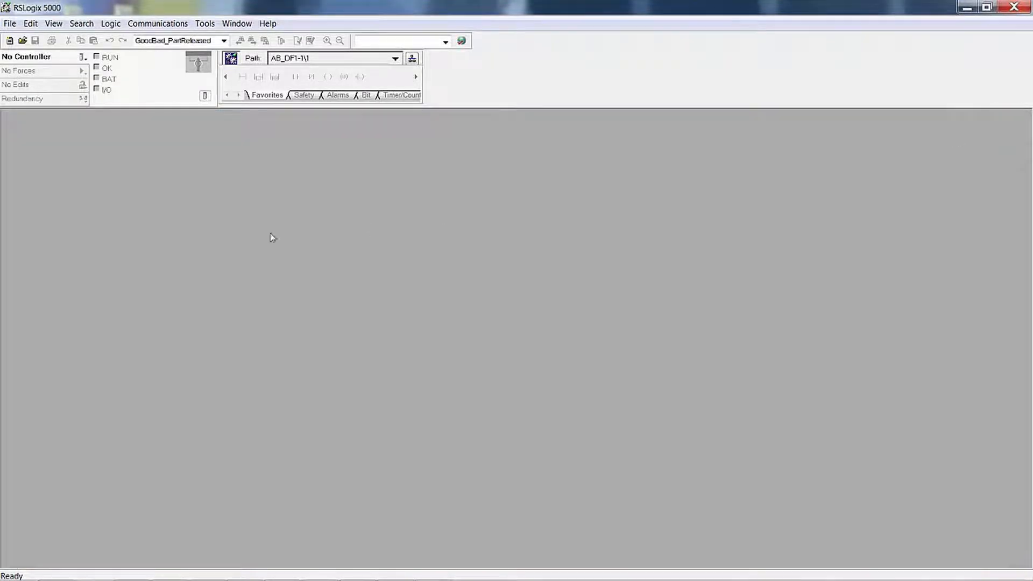
Try to go online with the CompactLogix processor at node 01 on AB_DF1-1, and cancel without selecting a project file
left_click(151, 26)
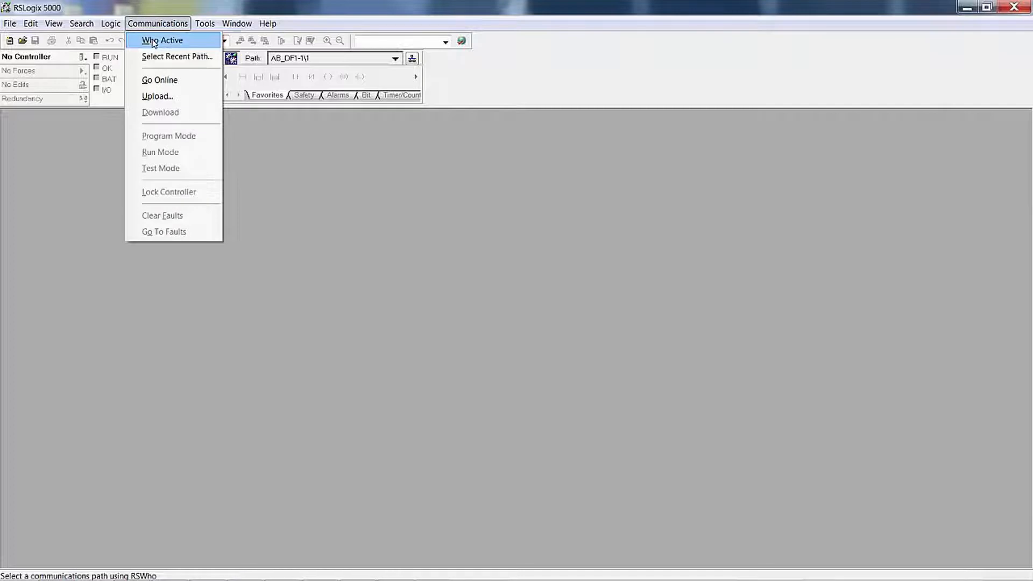
left_click(153, 43)
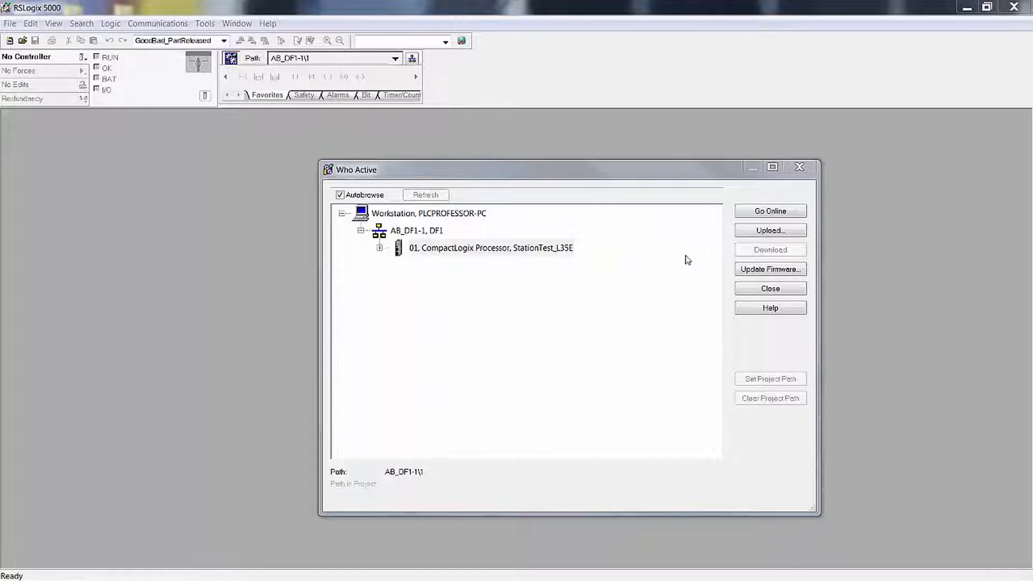
left_click(769, 213)
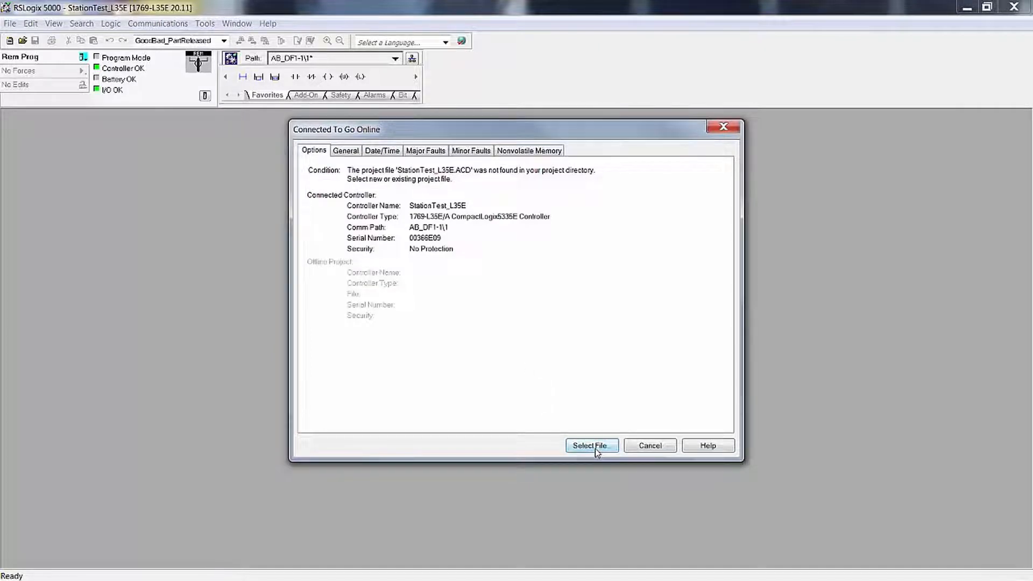
left_click(637, 448)
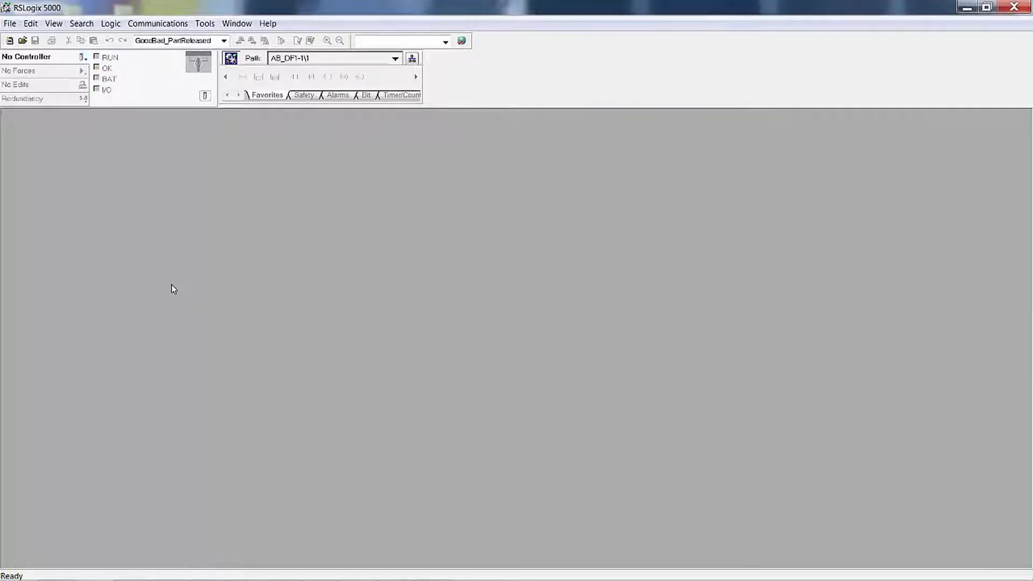
Define a new controller of type 1769-L35E CompactLogix5335E, revision 20, named Beginner_L35E_IO
left_click(160, 24)
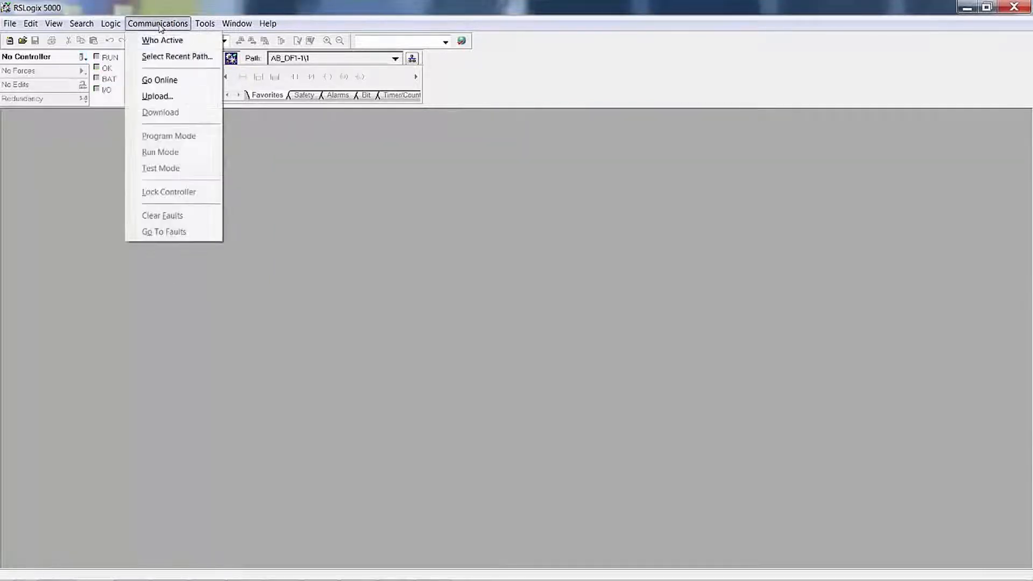
left_click(9, 24)
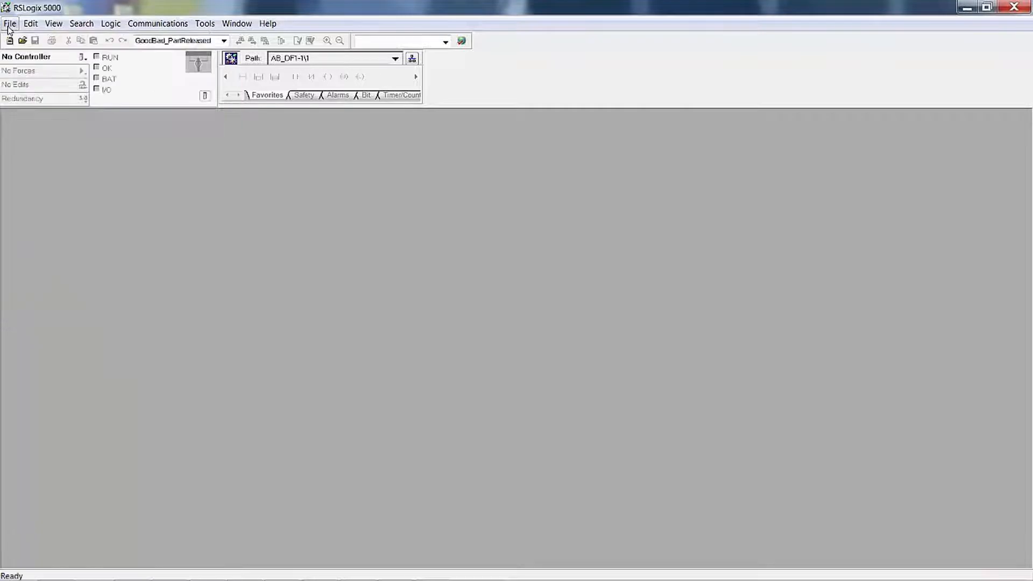
left_click(9, 24)
left_click(26, 42)
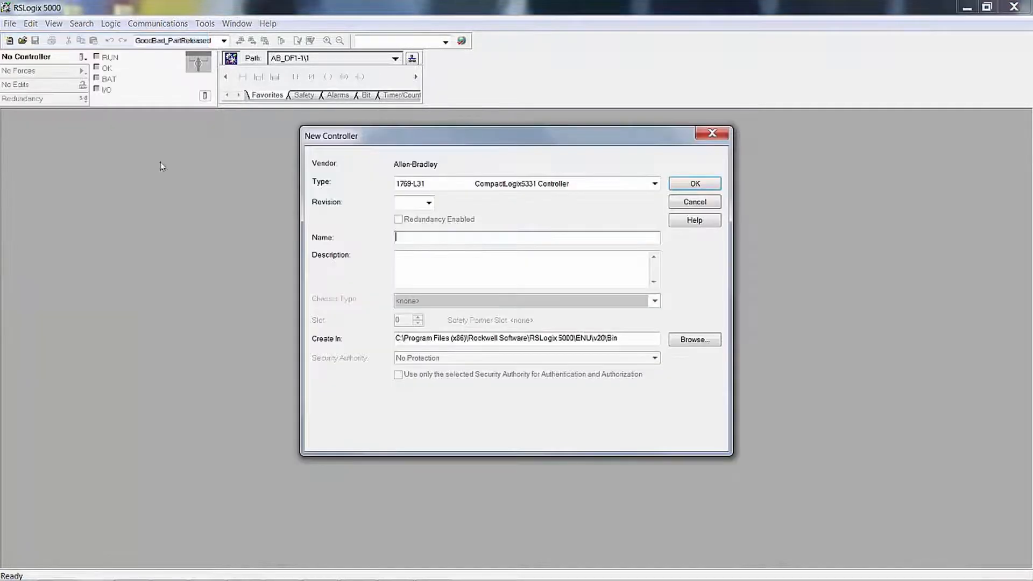
left_click(655, 183)
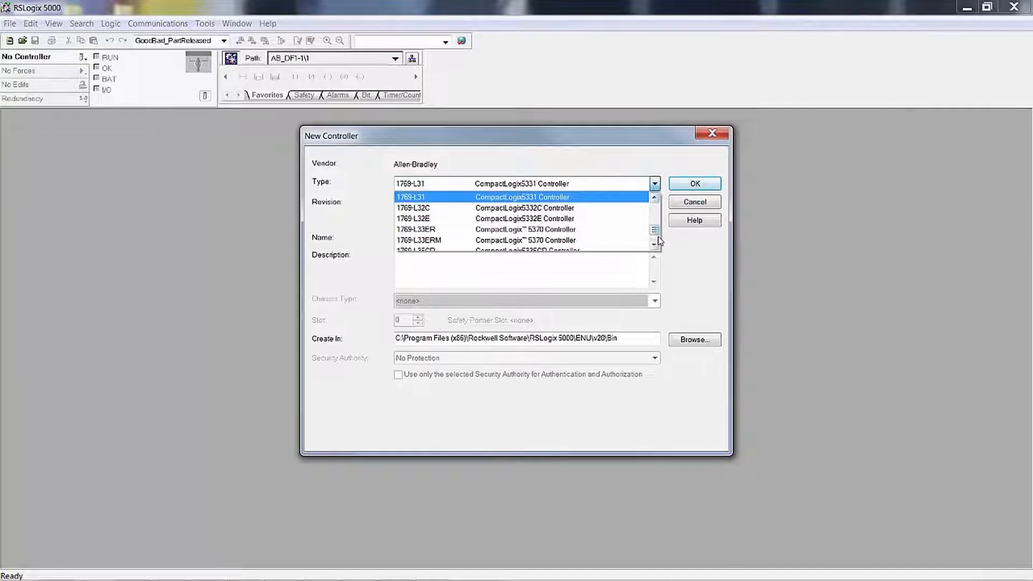
left_click(656, 238)
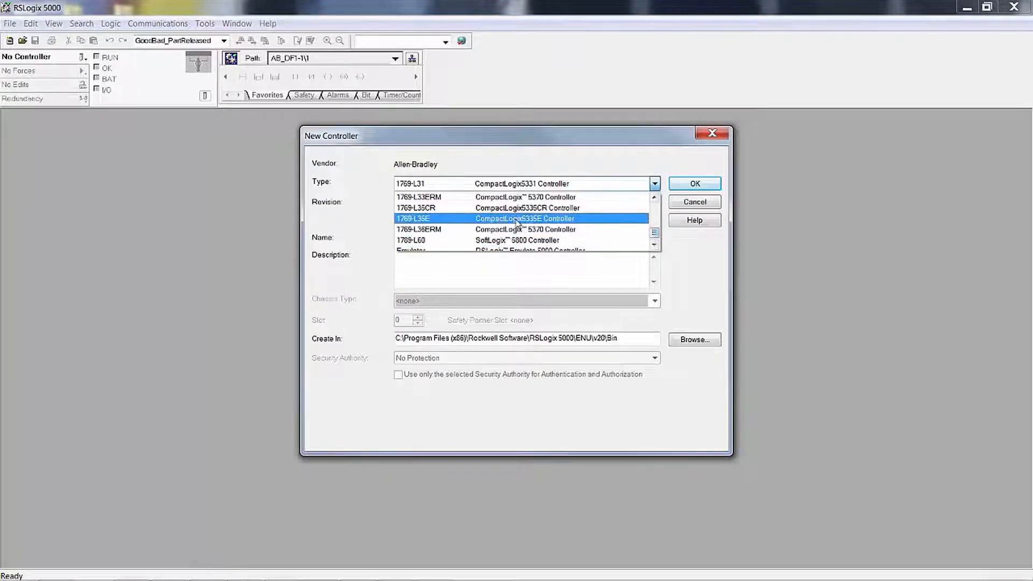
left_click(518, 219)
left_click(429, 204)
left_click(430, 204)
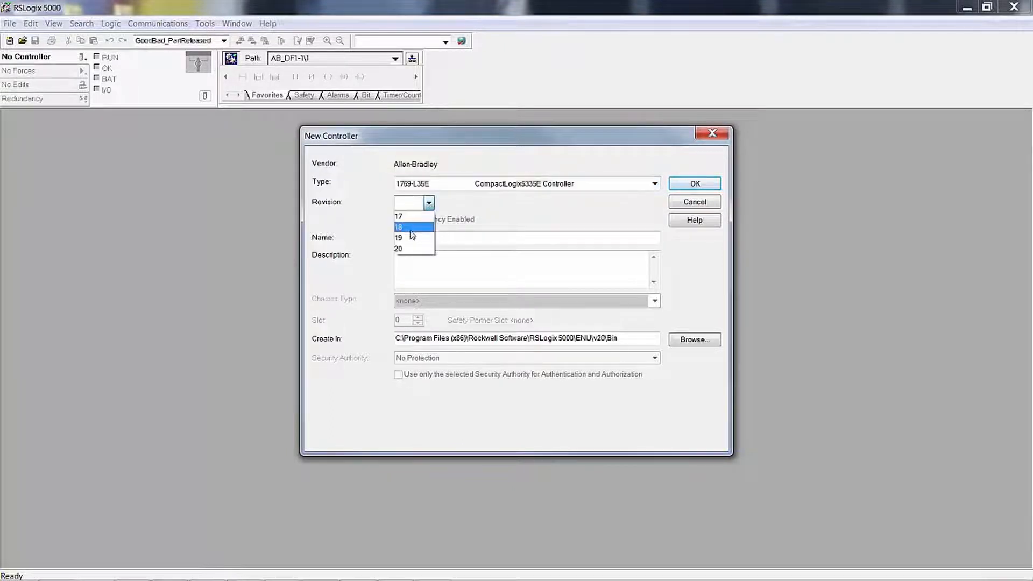
left_click(409, 245)
left_click(419, 238)
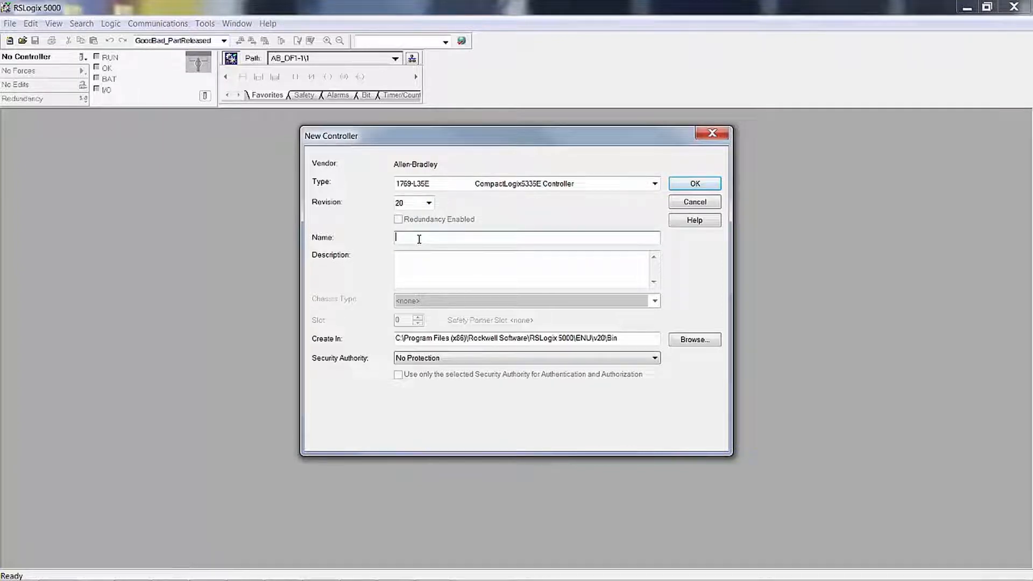
type("Beginner_L35E_IO")
Set the project location to PLC_Professor\1 - RS5000\LearnRS5000\RS5KBeg_Recording and create the project
left_click(686, 341)
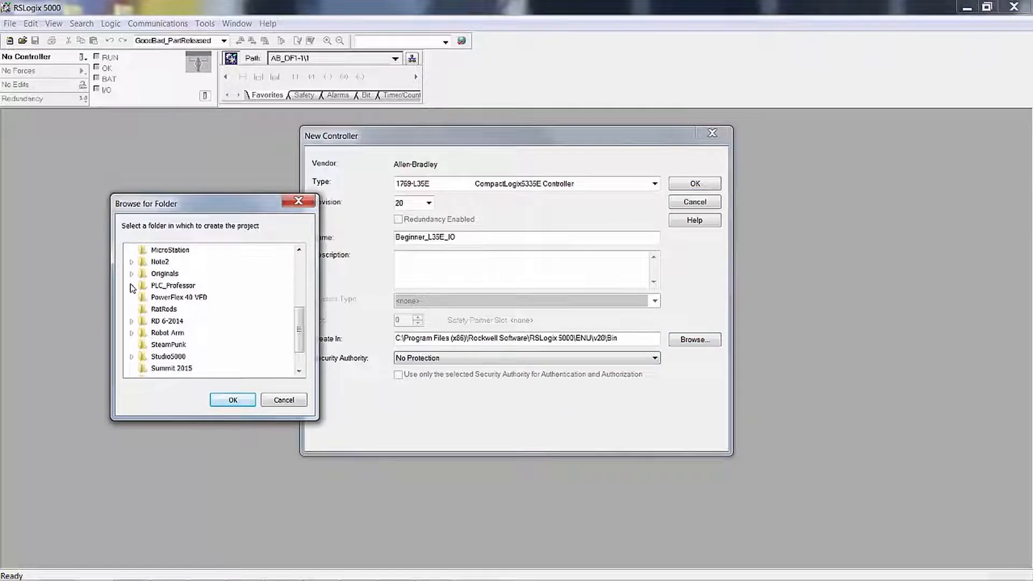
left_click(131, 293)
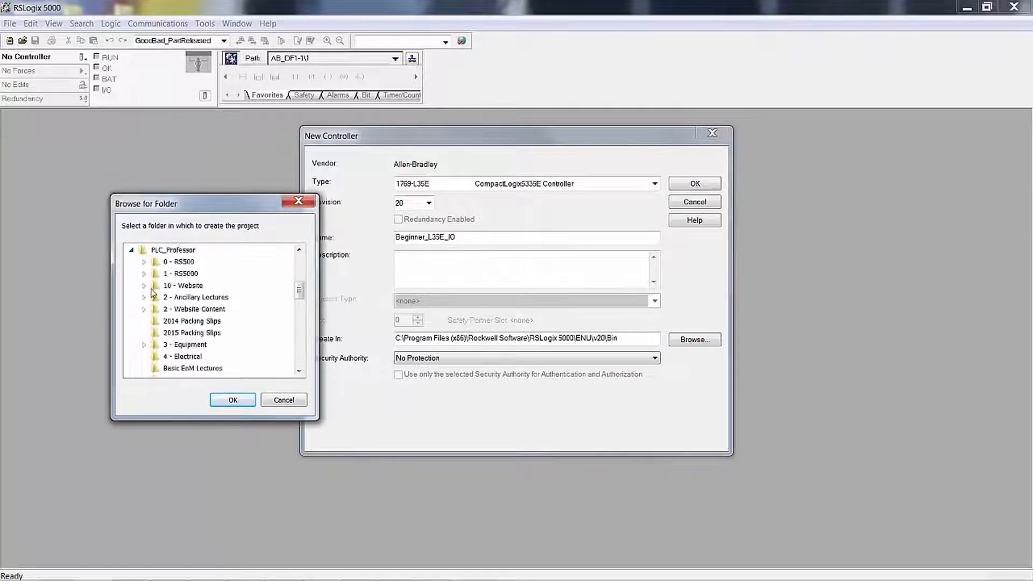
left_click(144, 274)
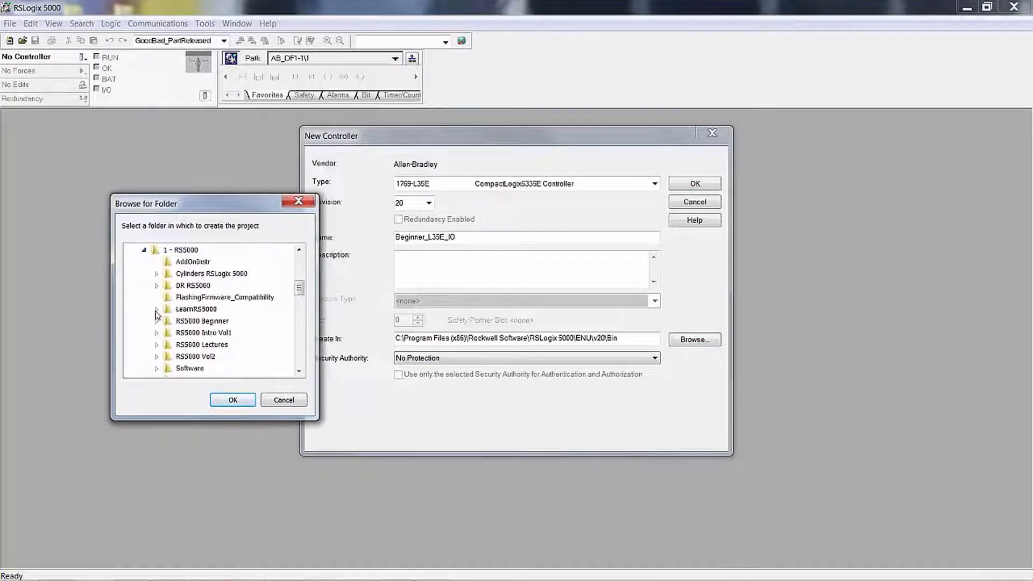
left_click(157, 309)
left_click(195, 348)
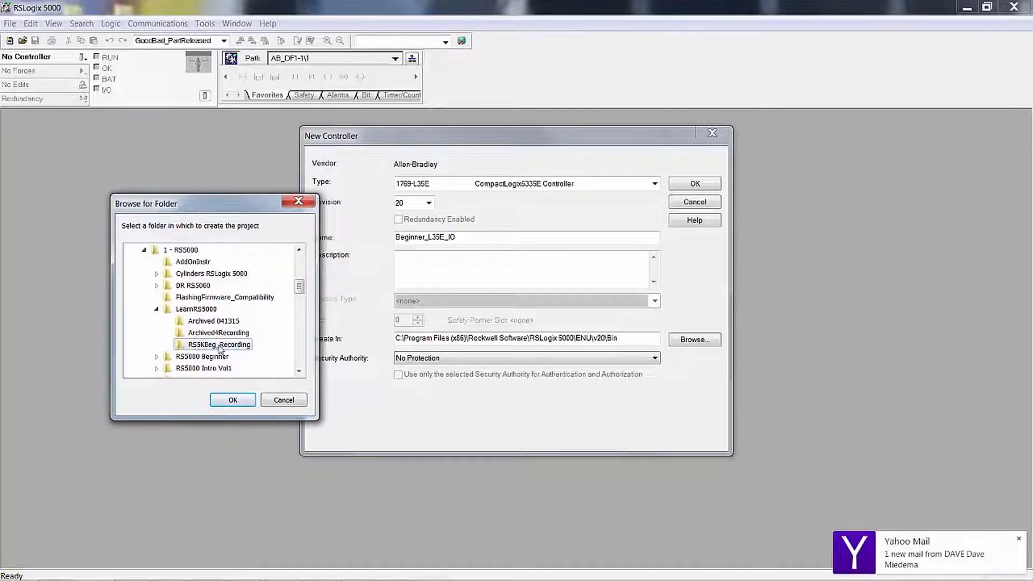
left_click(233, 399)
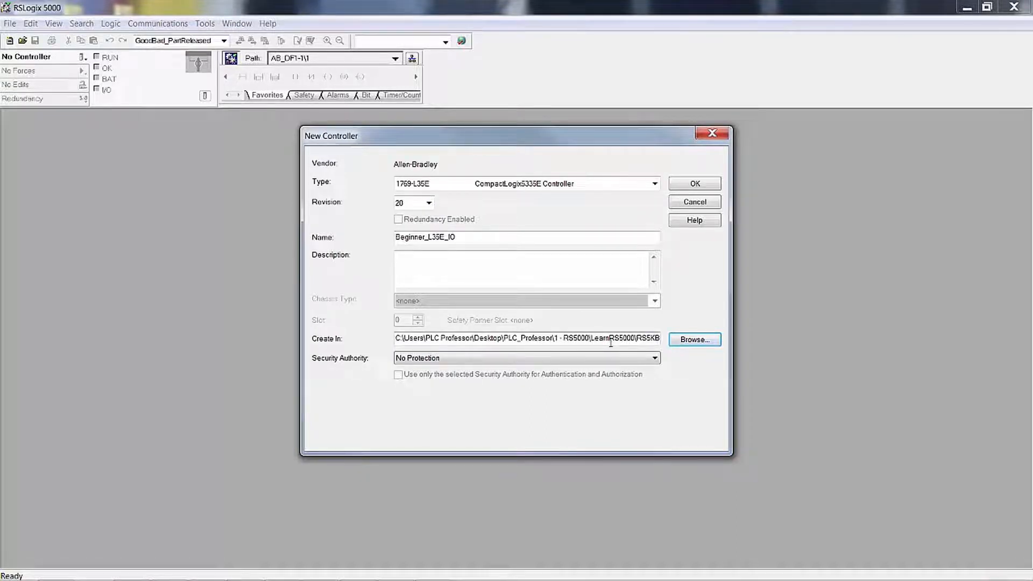
left_click(701, 184)
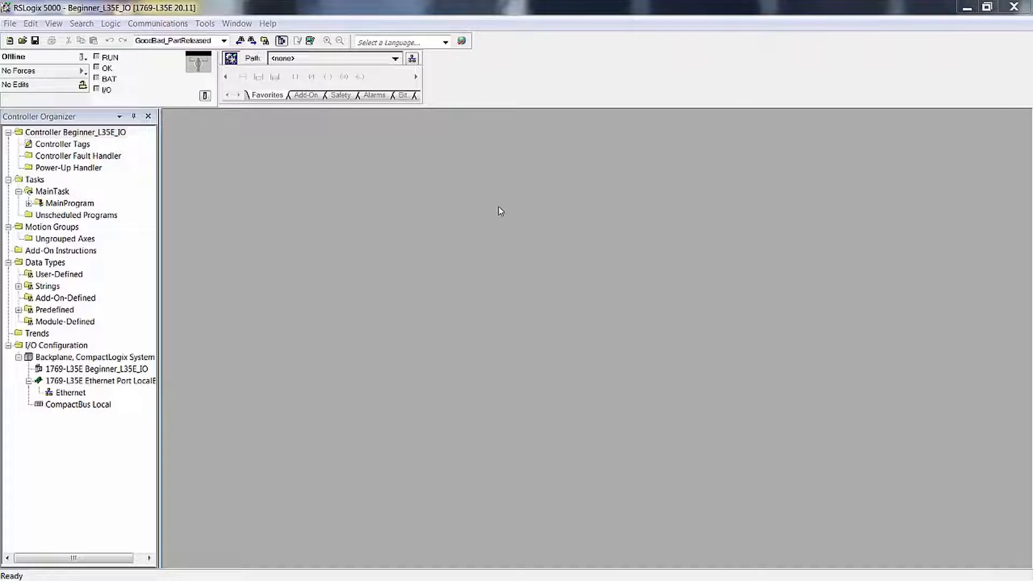
Switch to RSLinx Classic, check the workstation's drivers in RSWho and close that browser
left_click(209, 281)
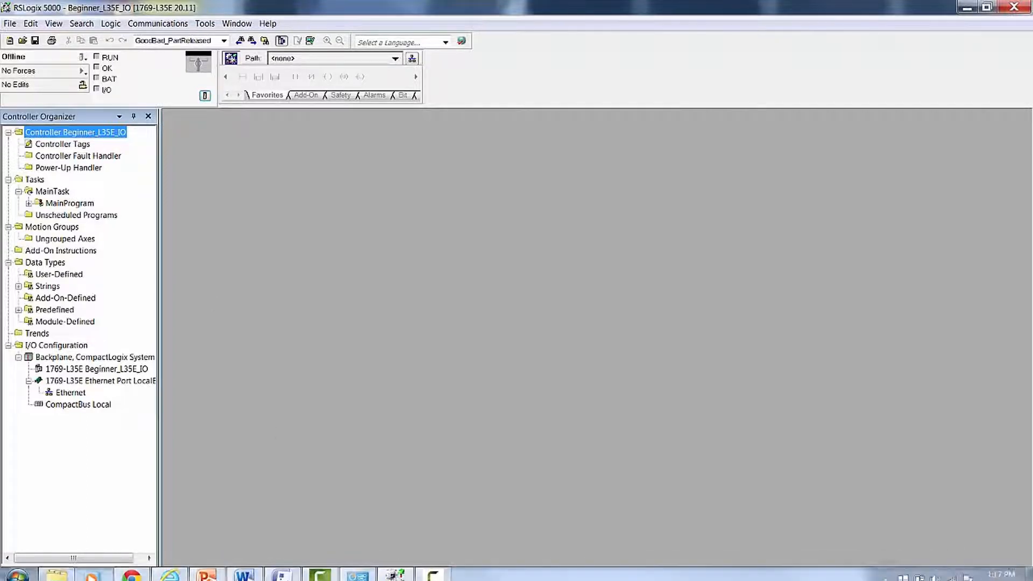
left_click(885, 567)
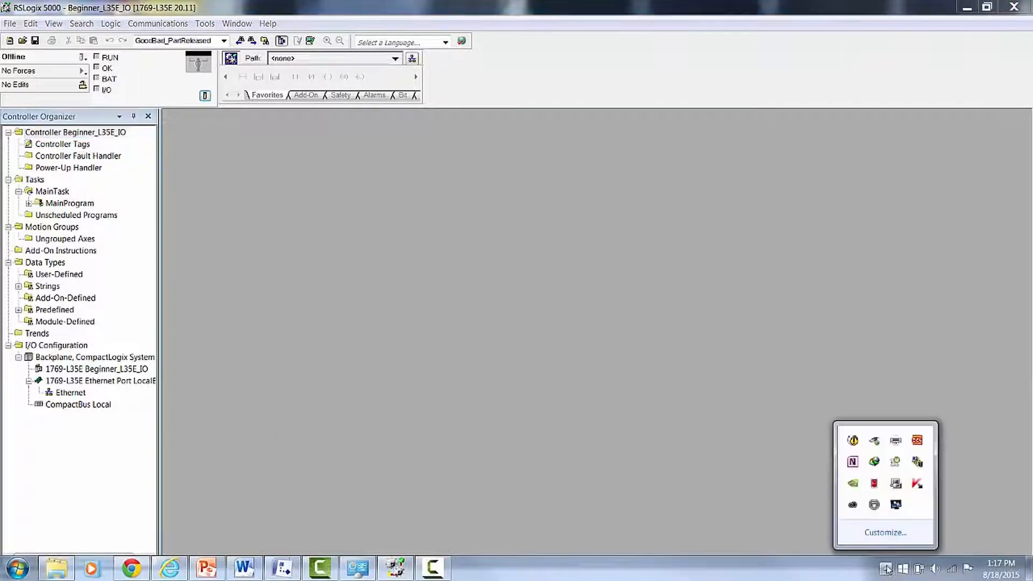
double_click(917, 461)
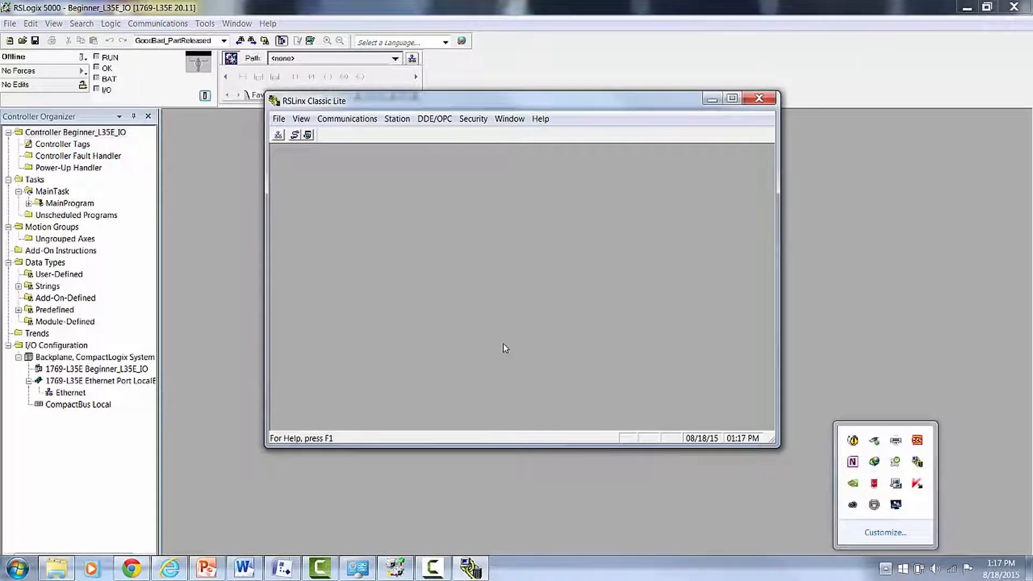
mouse_move(473, 569)
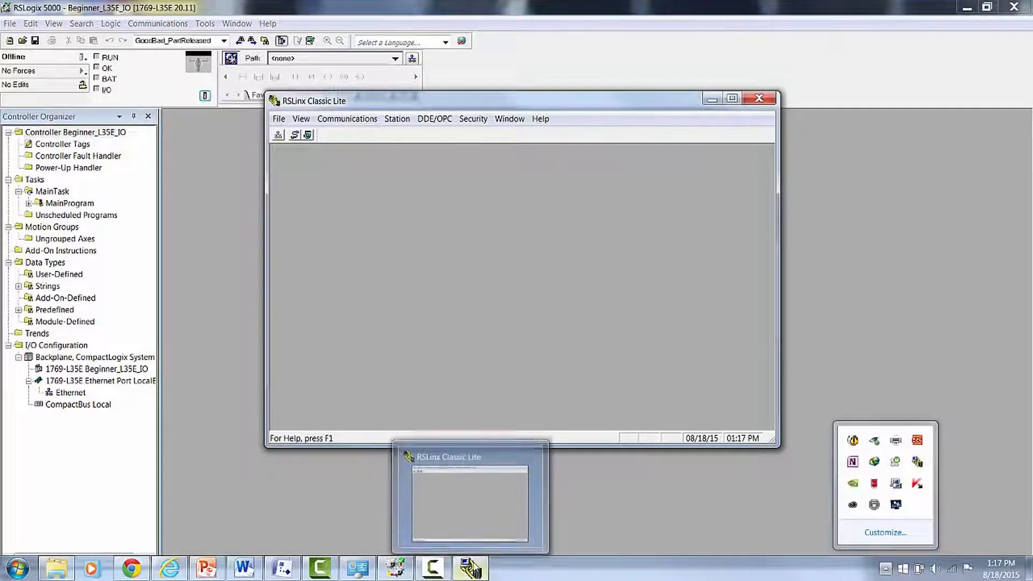
left_click(278, 136)
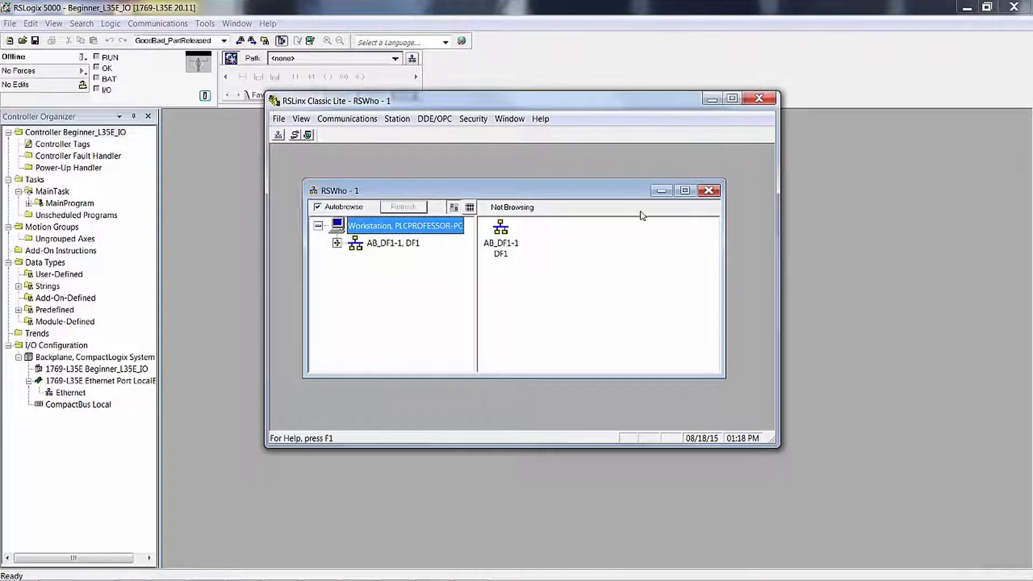
left_click(709, 191)
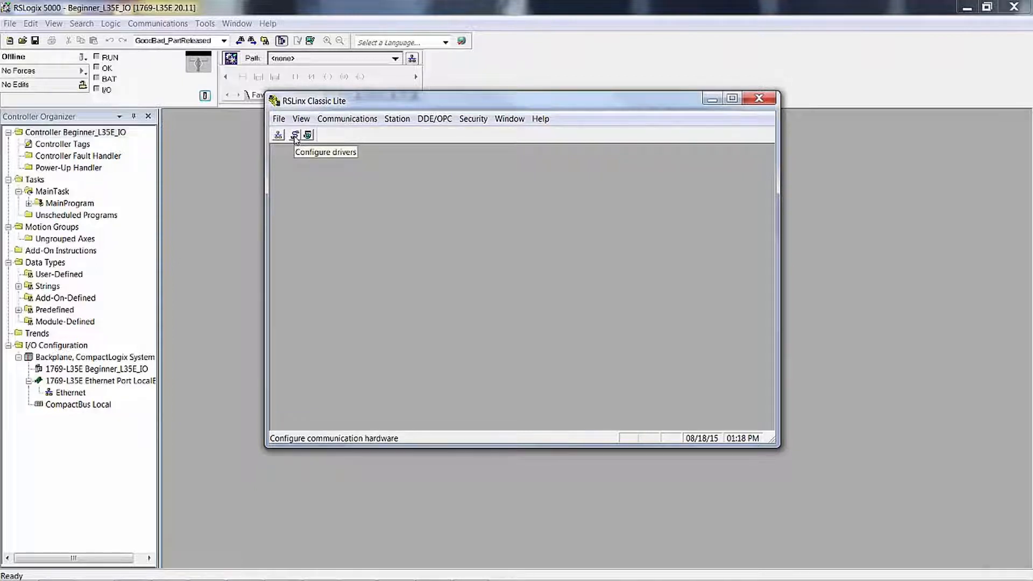
Add a new Ethernet devices driver named AB_ETH-1 to the configured drivers
left_click(295, 136)
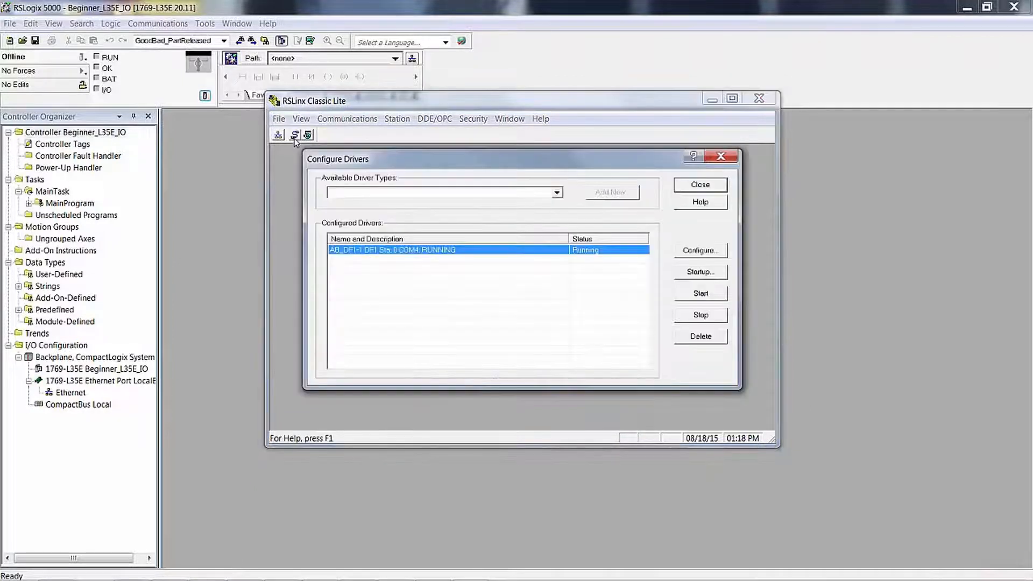
left_click(557, 192)
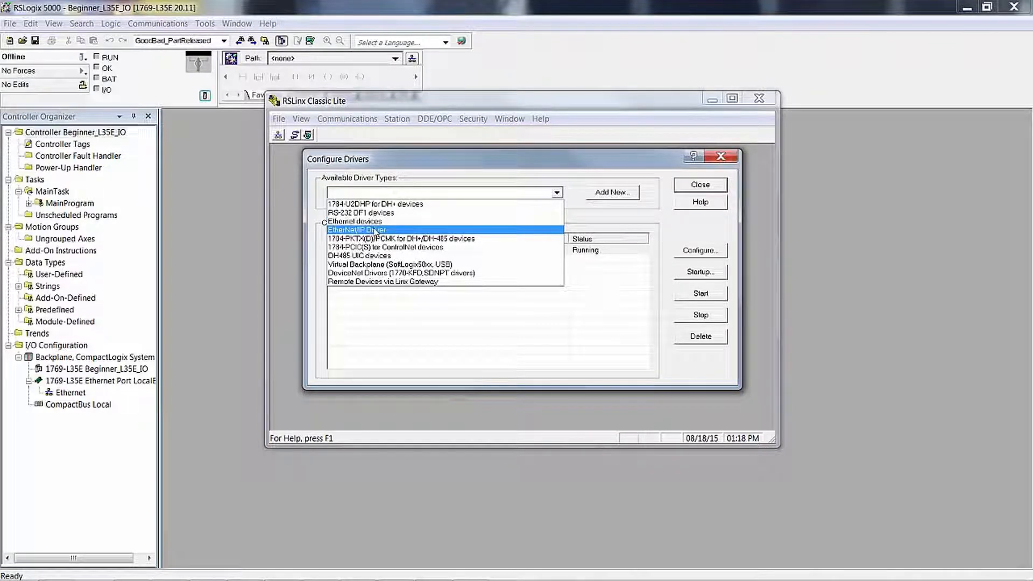
left_click(375, 223)
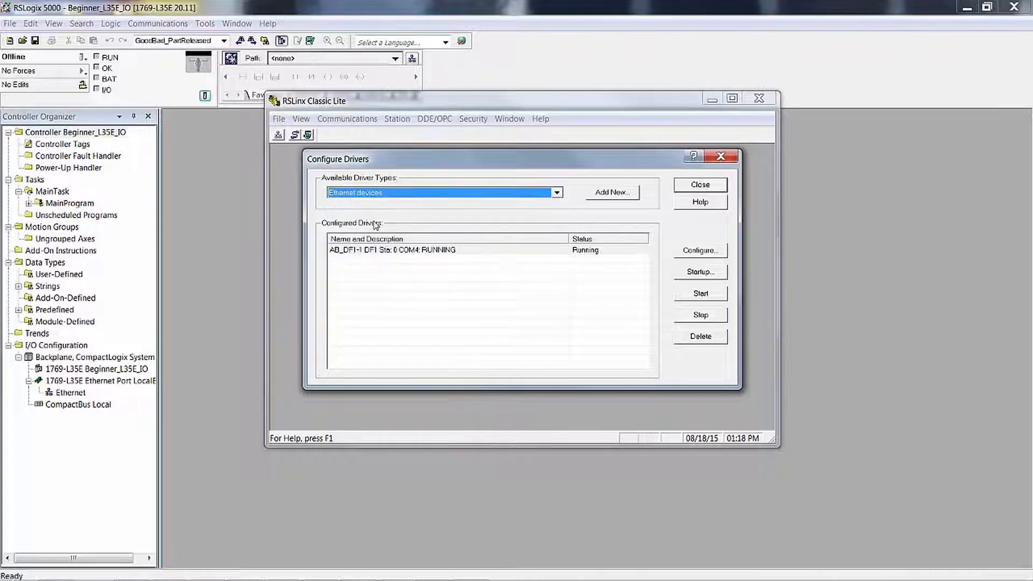
left_click(618, 194)
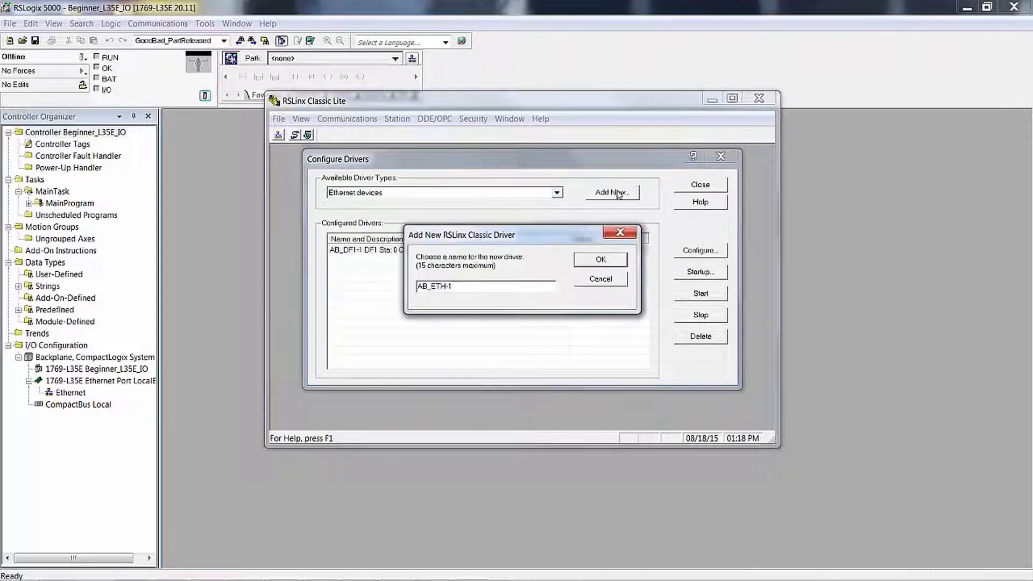
left_click(592, 260)
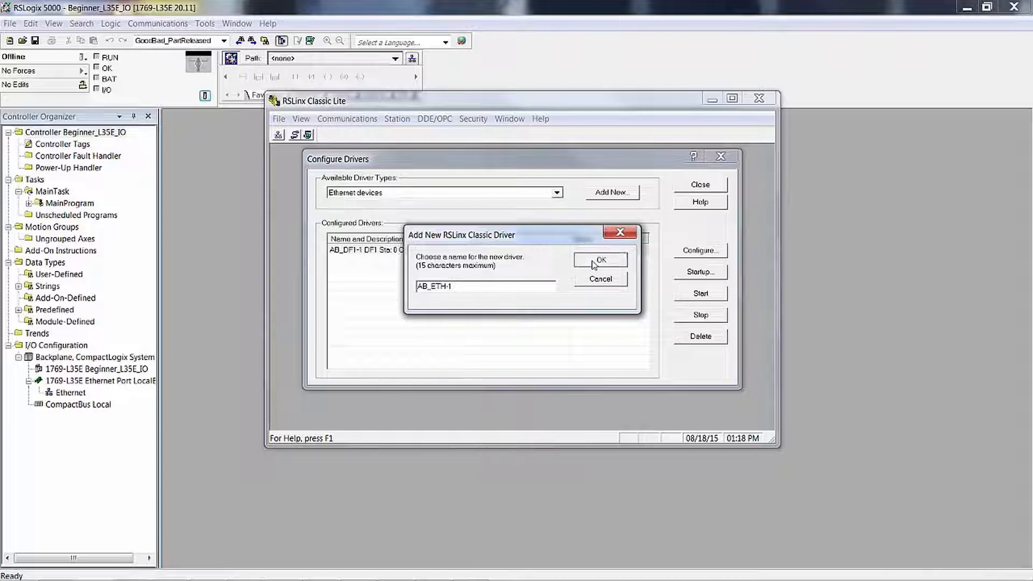
Map station 0 to 192.168.1.222 and station 1 to 192.168.1.111 in the AB_ETH-1 driver, and accept the configuration
left_click(431, 185)
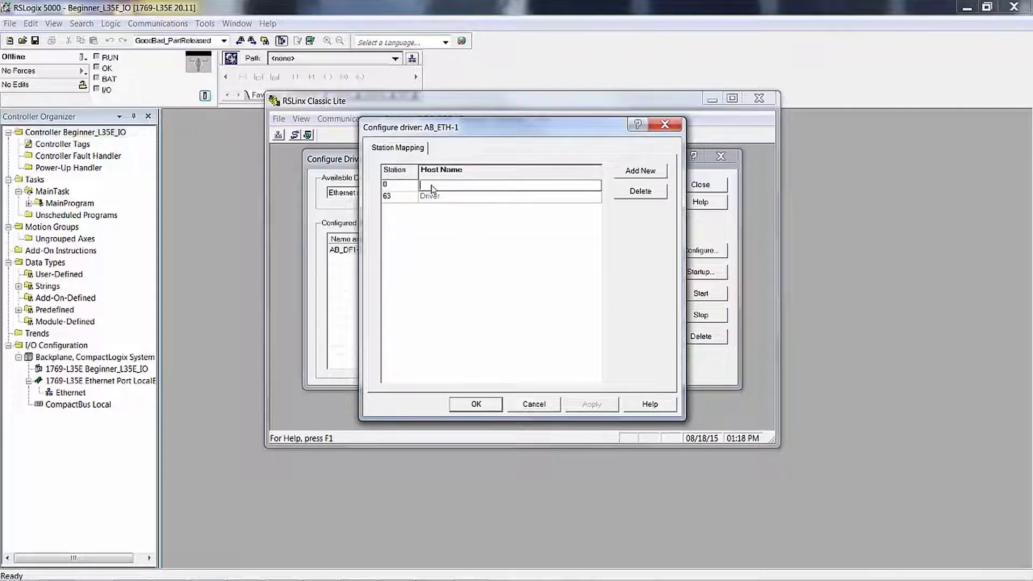
type("192.168.1.222")
left_click(638, 173)
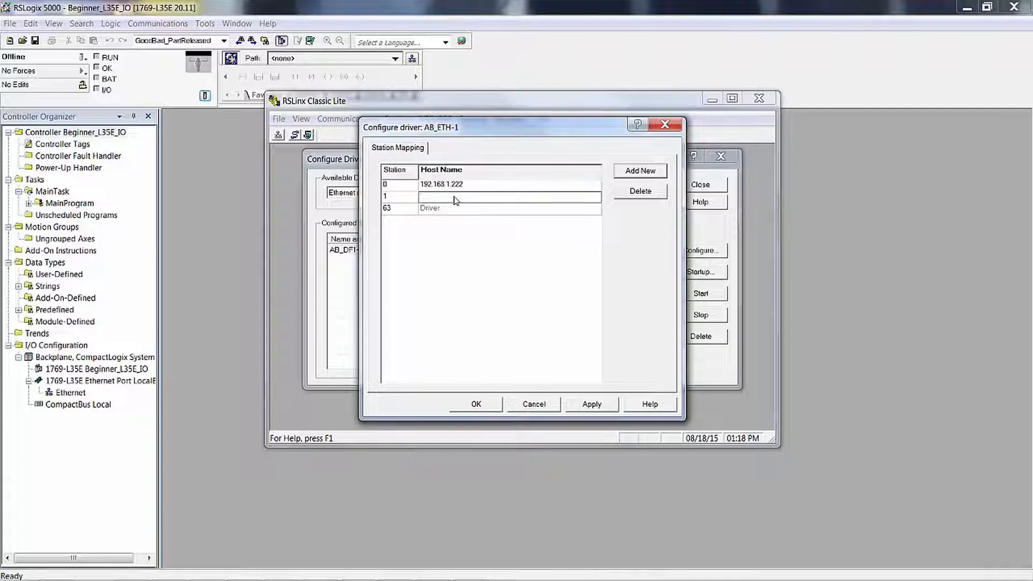
type("192.168.1.")
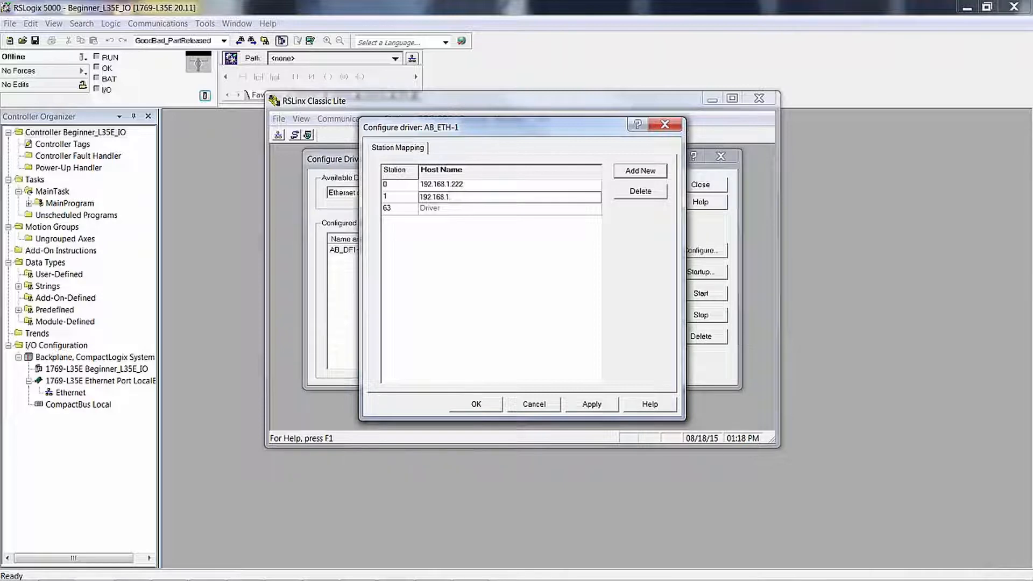
type("111")
left_click(604, 404)
left_click(477, 404)
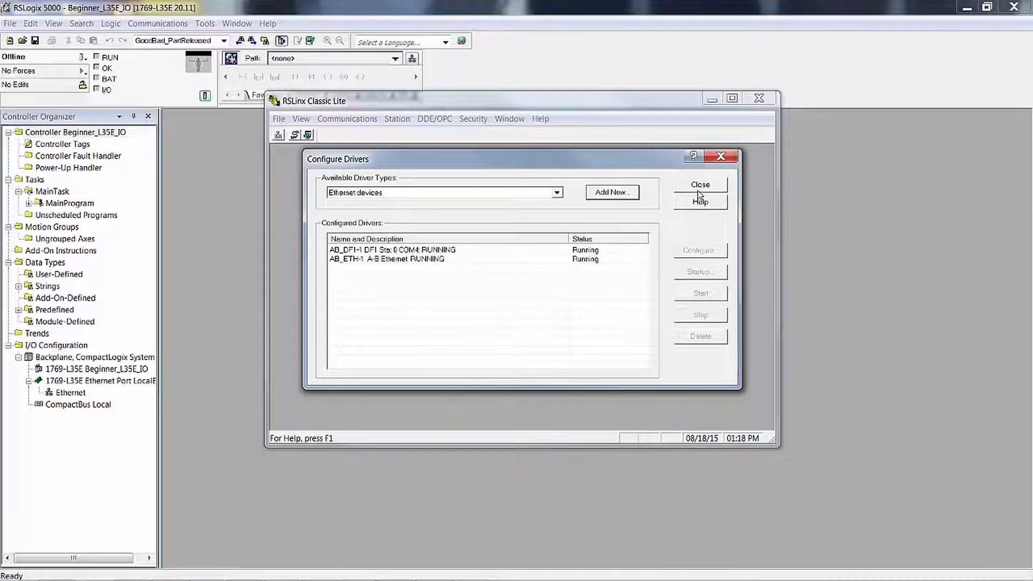
Close the driver configuration and browse the devices on the AB_ETH-1 Ethernet driver in RSWho with a widened tree
left_click(700, 187)
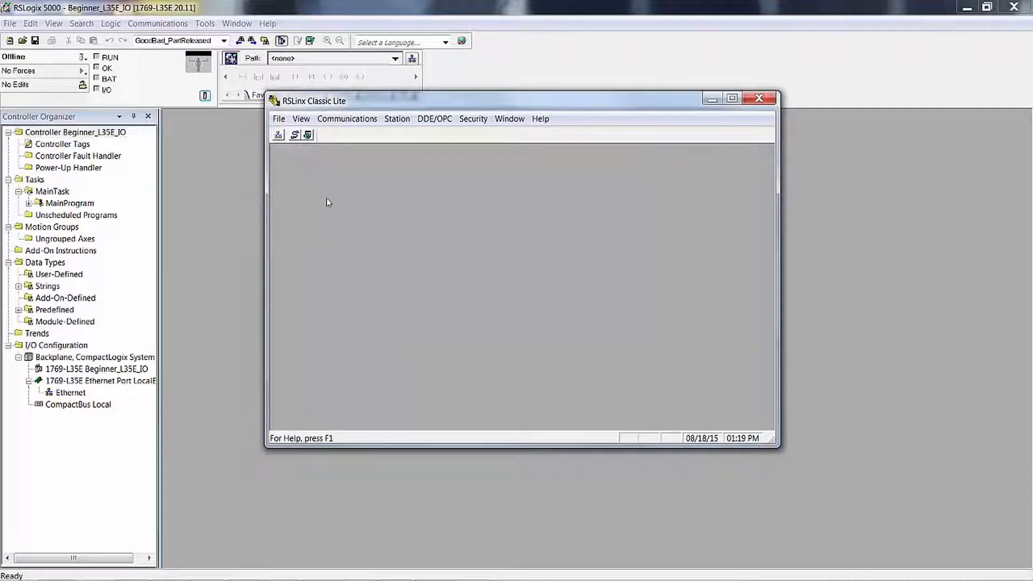
left_click(278, 135)
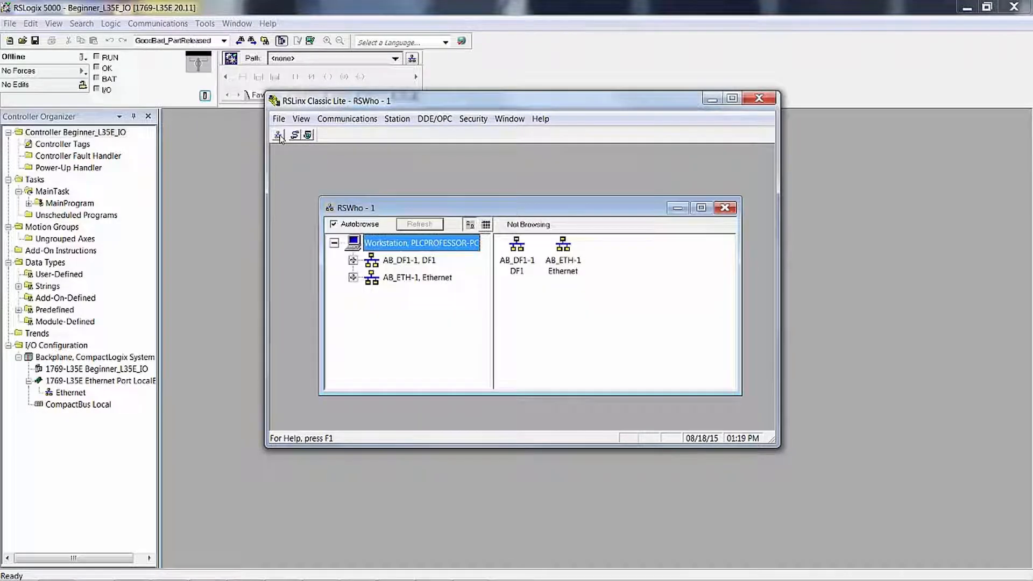
left_click(354, 278)
left_click_drag(415, 211, 369, 164)
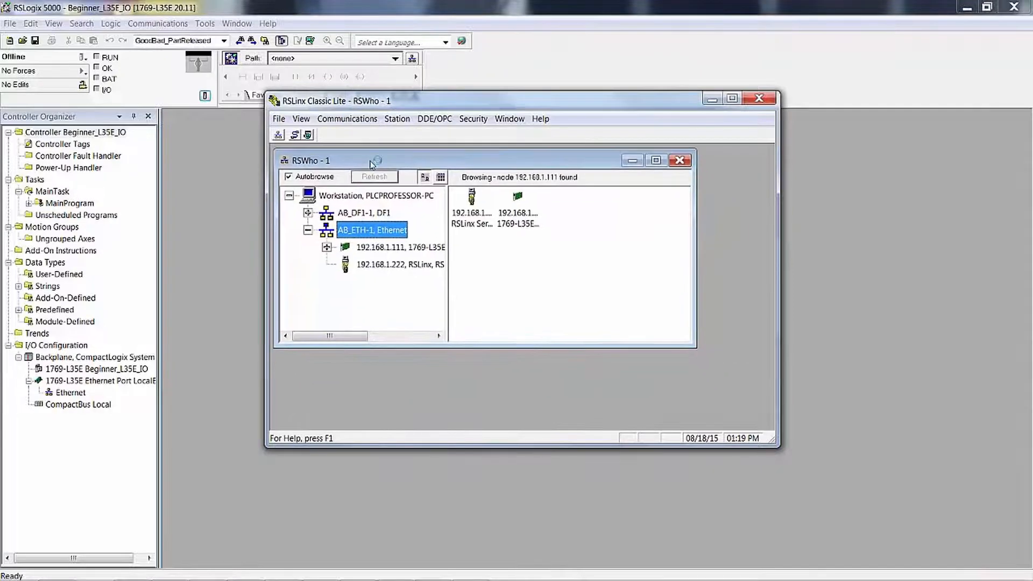
left_click_drag(448, 294, 512, 318)
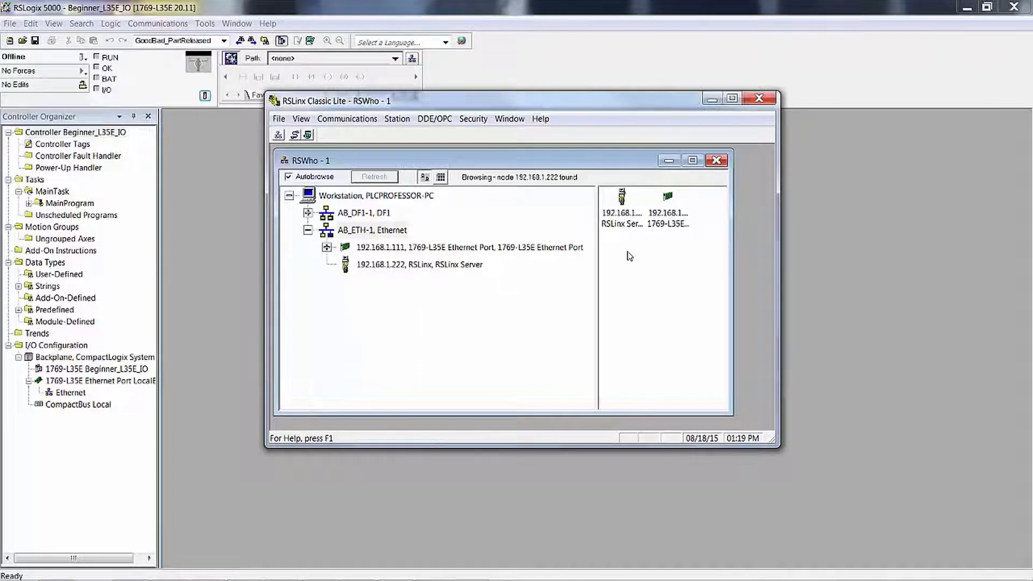
Expand the 192.168.1.111 Ethernet port to its 1769 bus modules and enlarge the RSLinx and RSWho windows to show the whole tree
left_click(326, 246)
left_click(365, 317)
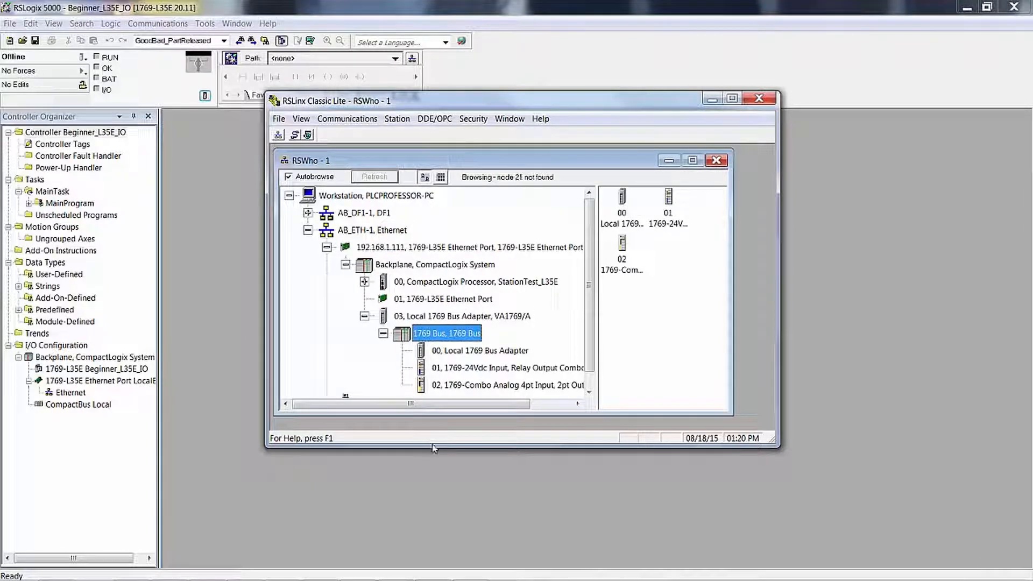
left_click_drag(432, 443, 434, 558)
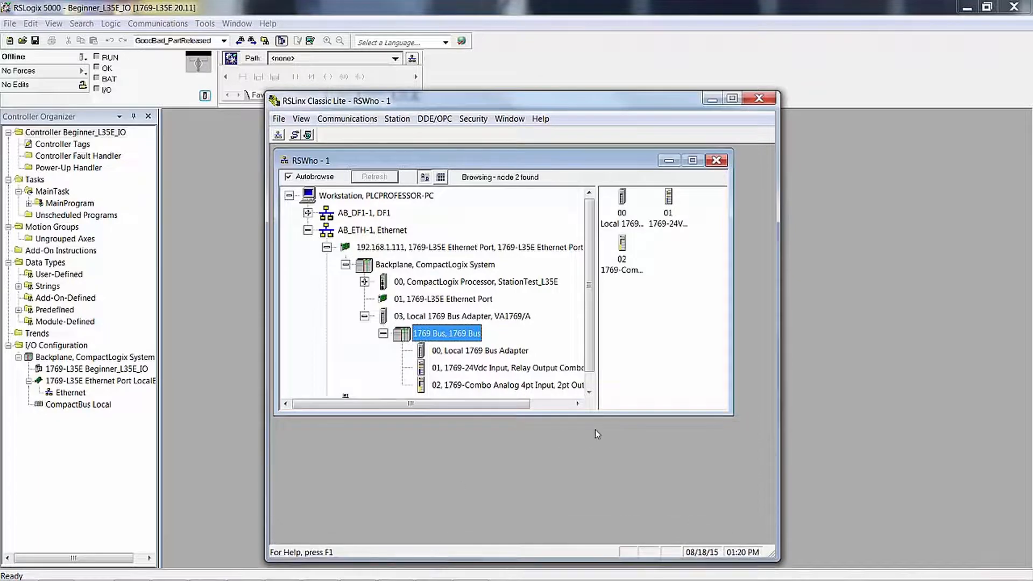
left_click_drag(620, 415, 647, 533)
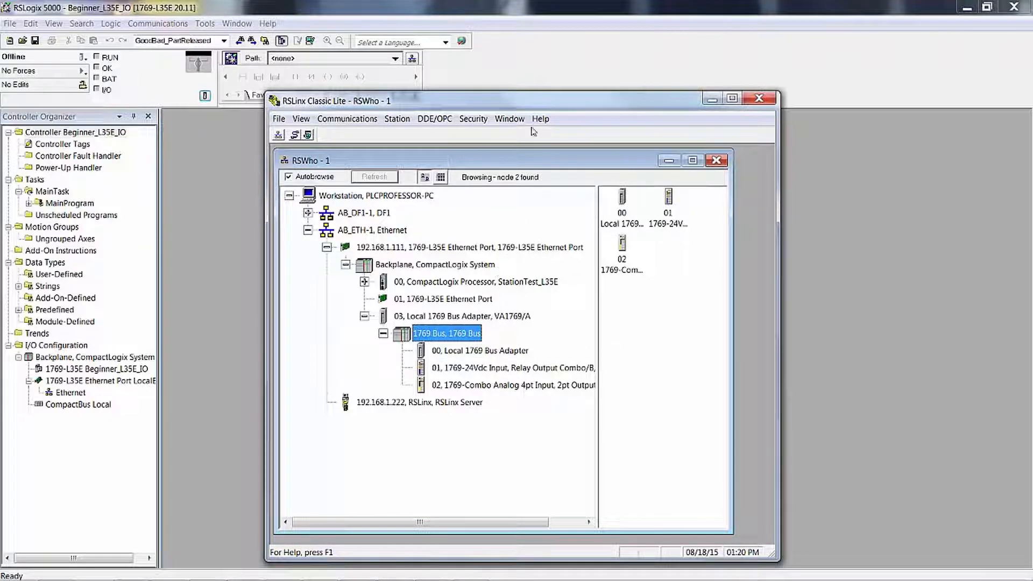
left_click_drag(535, 101, 521, 13)
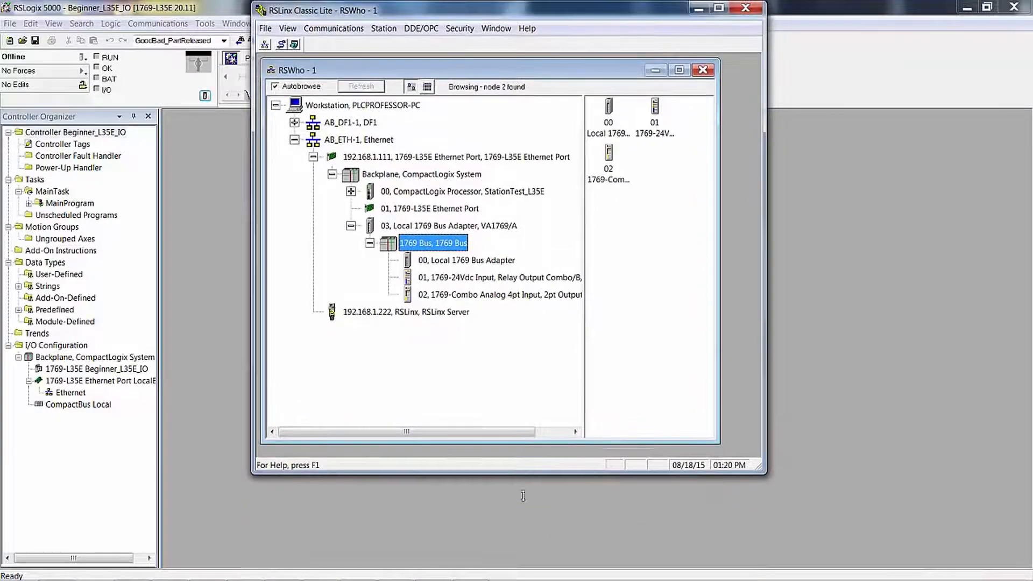
left_click_drag(523, 495, 528, 563)
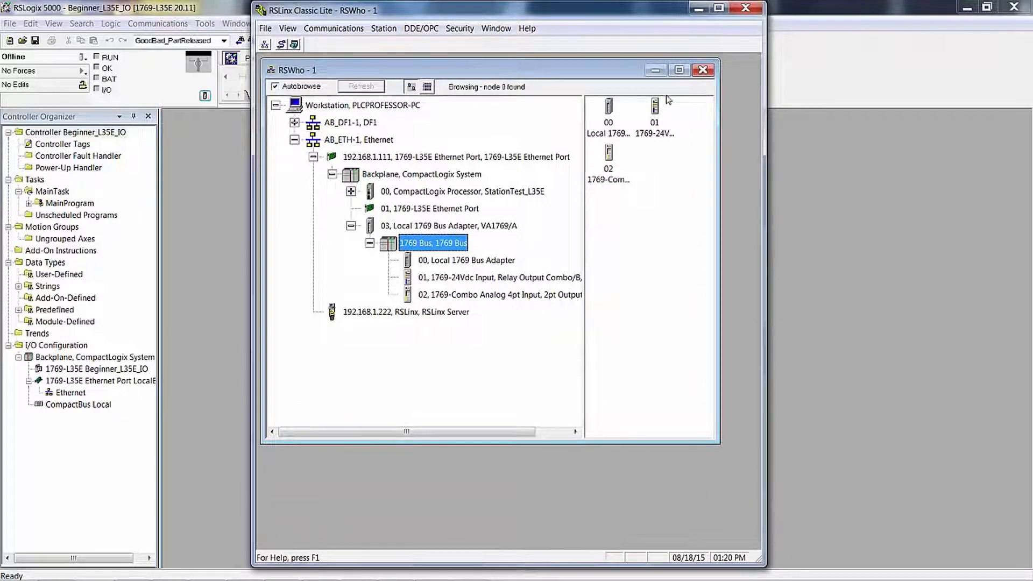
left_click(679, 70)
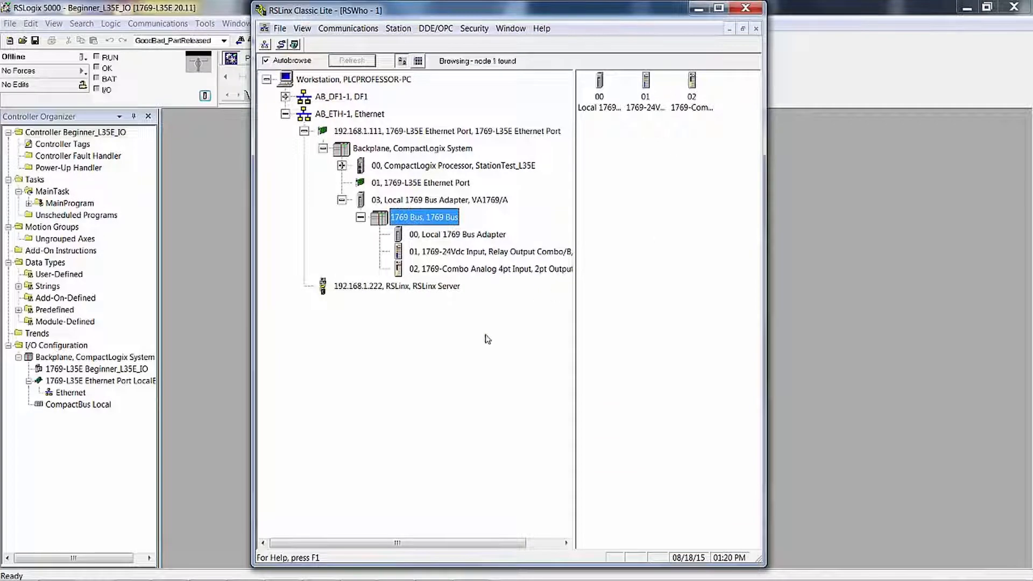
Expand the AB_DF1-1 driver through the CompactLogix backplane and local bus adapter to its 1769 bus modules
left_click(285, 98)
left_click(306, 115)
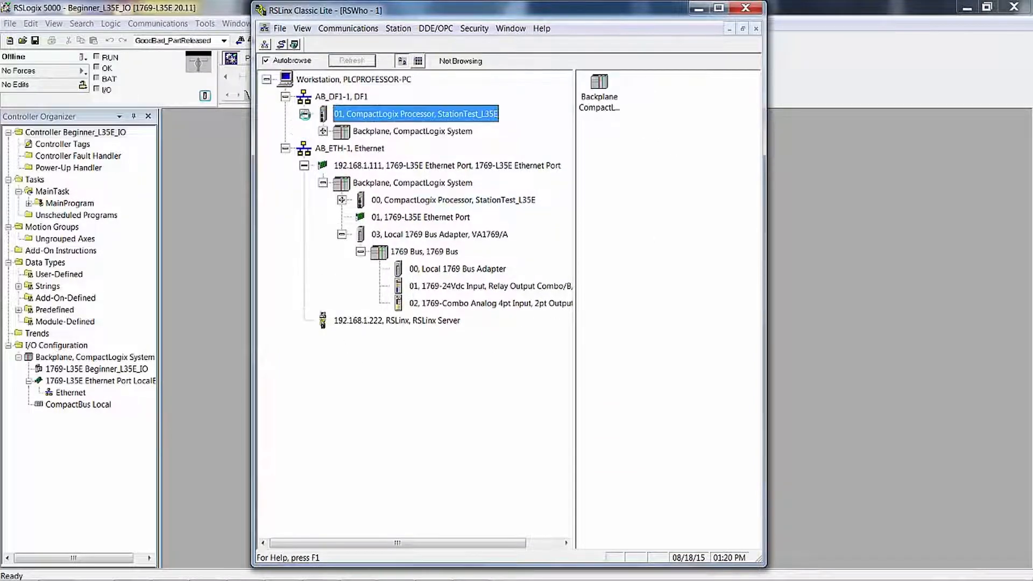
left_click(322, 131)
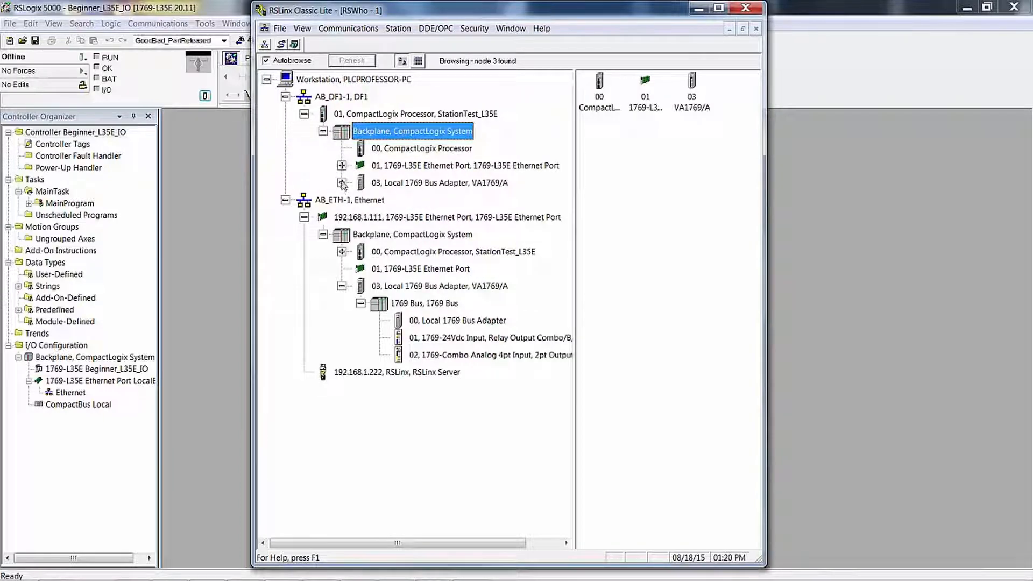
left_click(342, 183)
left_click(360, 200)
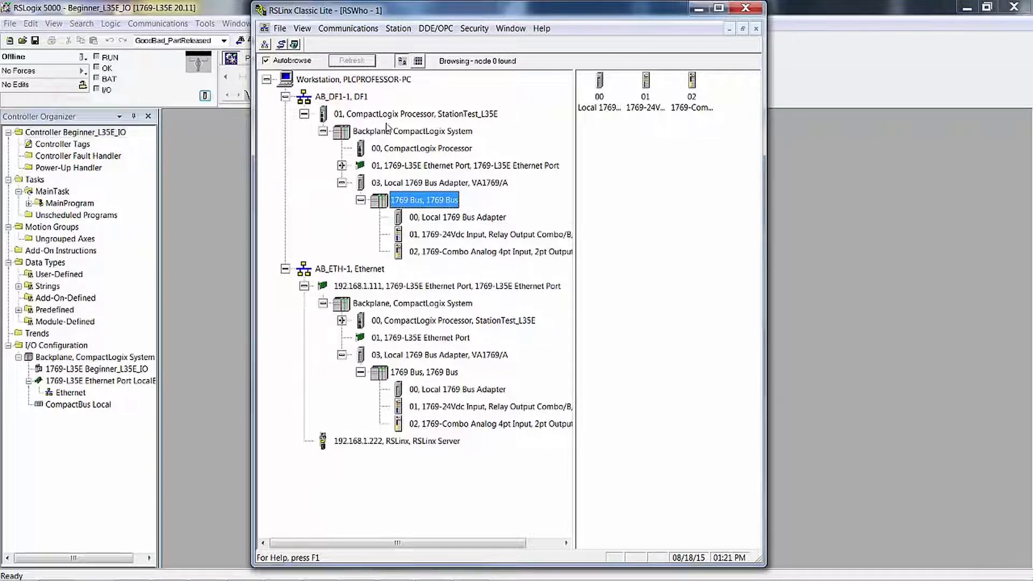
Check the device properties of the CompactLogix processor under AB_DF1-1 and close them
right_click(387, 115)
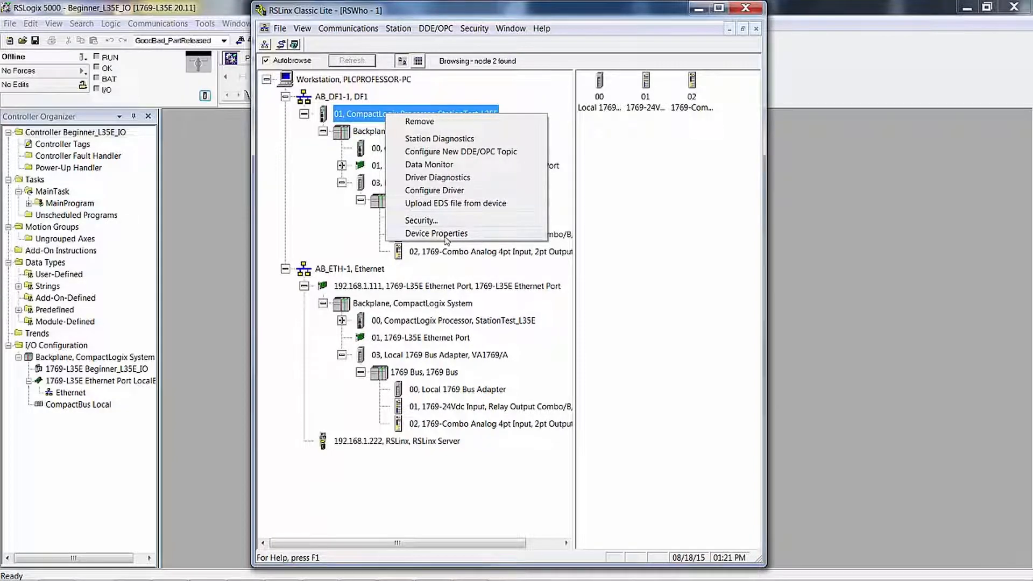
left_click(446, 234)
left_click(478, 379)
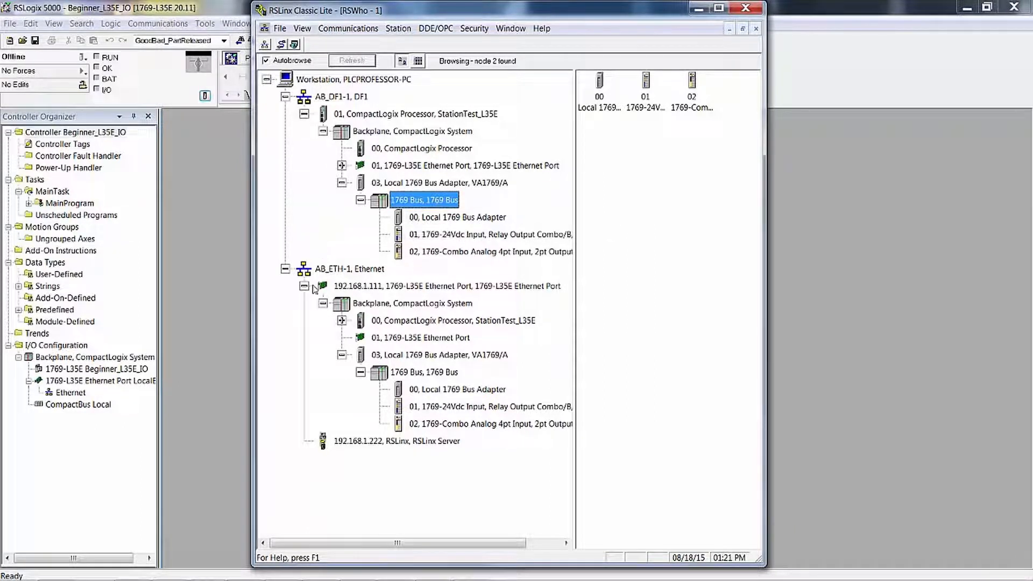
Review the port configuration of the 192.168.1.111 Ethernet port under AB_ETH-1 and leave it without changes
right_click(382, 290)
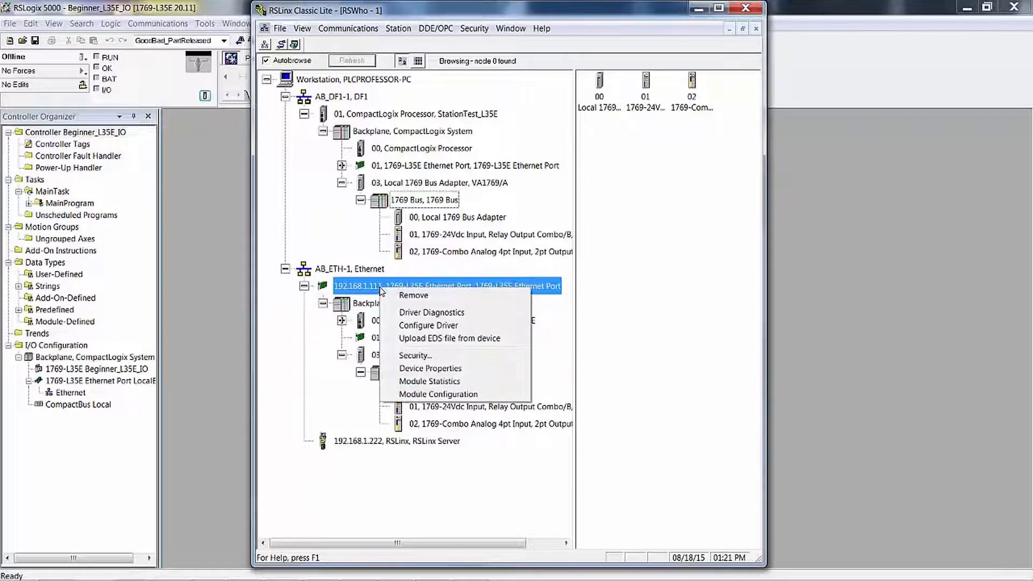
left_click(424, 397)
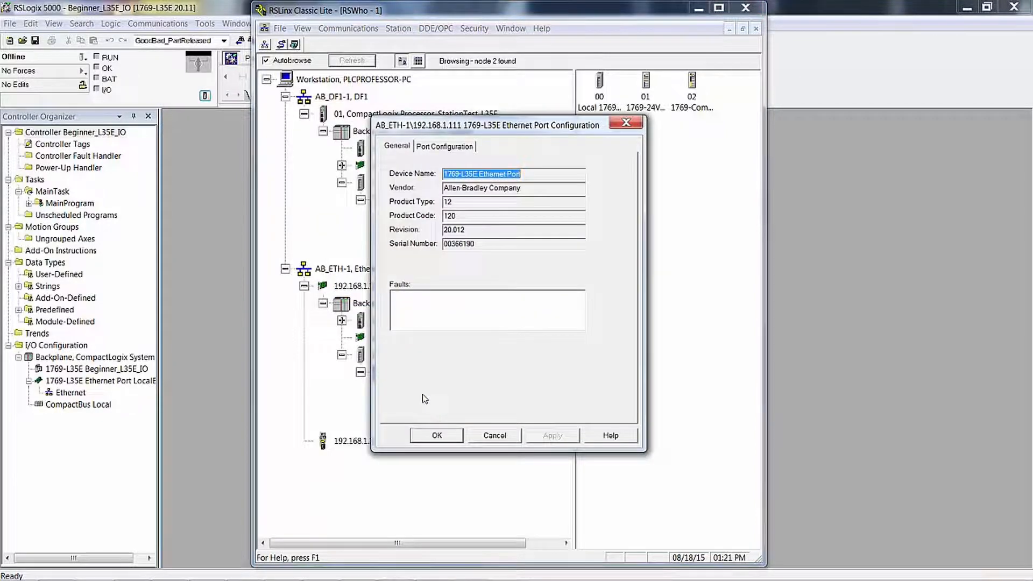
left_click(452, 147)
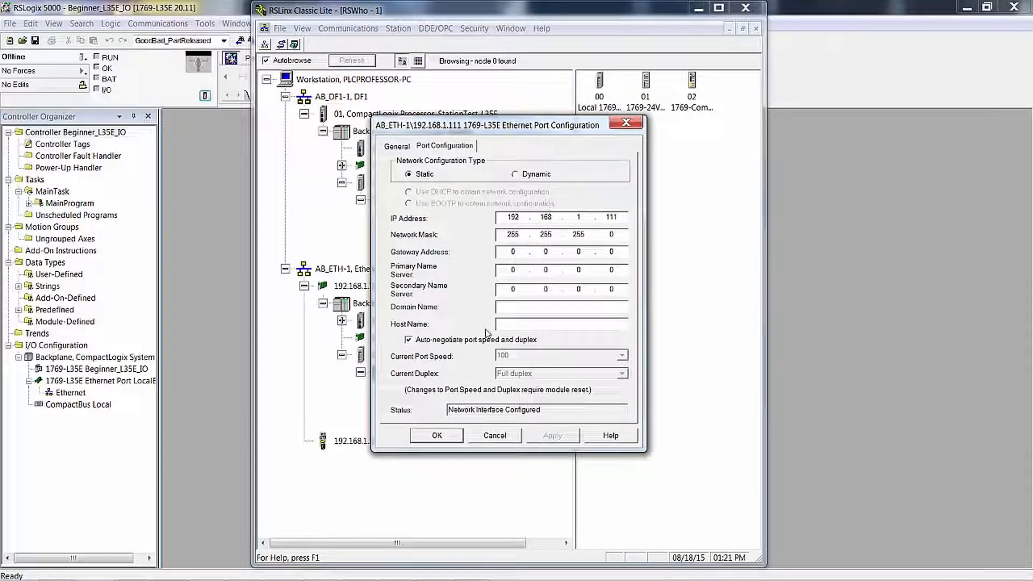
left_click(486, 437)
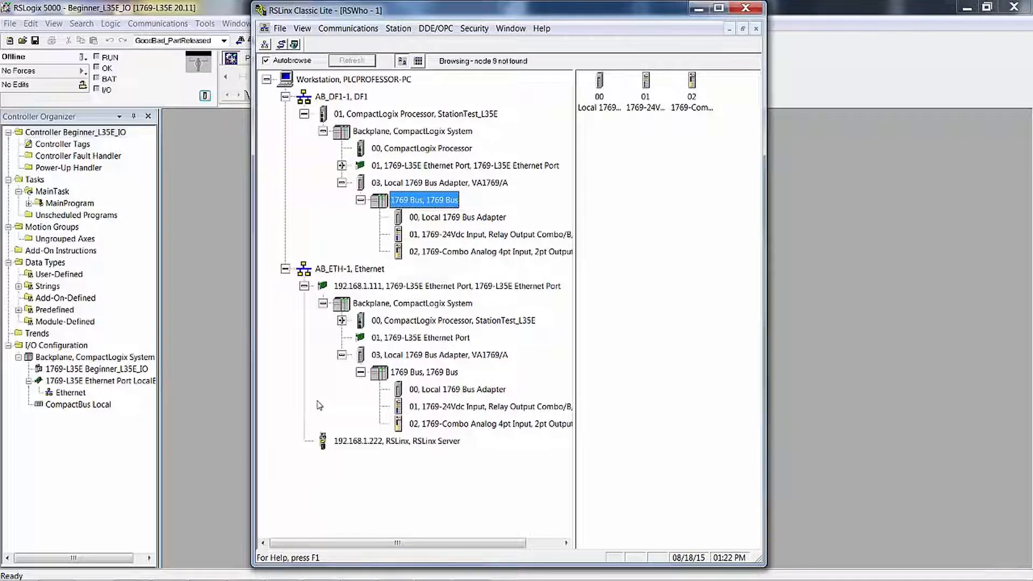
Compare the devices found on AB_DF1-1 and AB_ETH-1, close the RSLinx window and return to RSLogix 5000
left_click(321, 99)
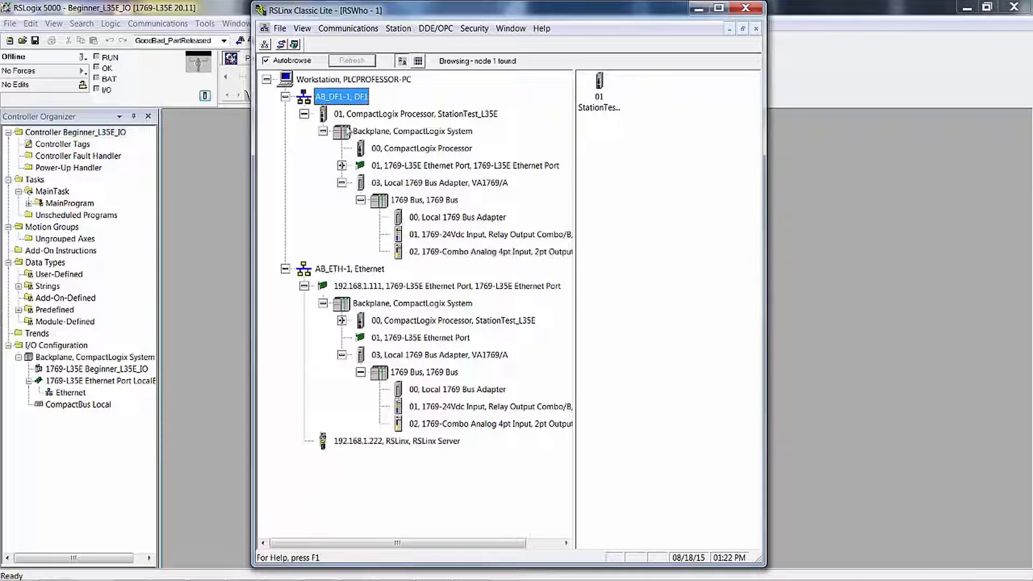
left_click(339, 271)
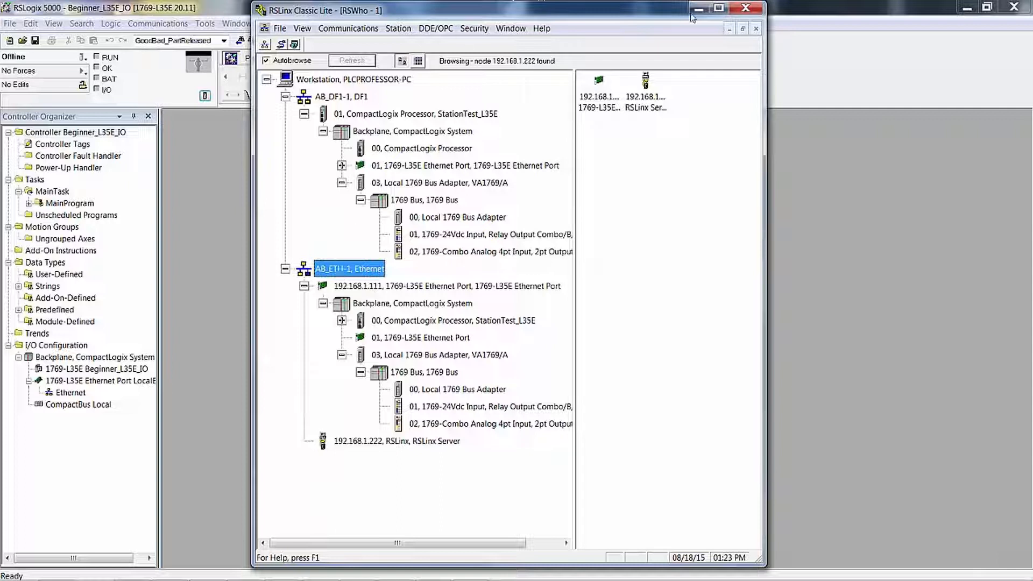
left_click(744, 9)
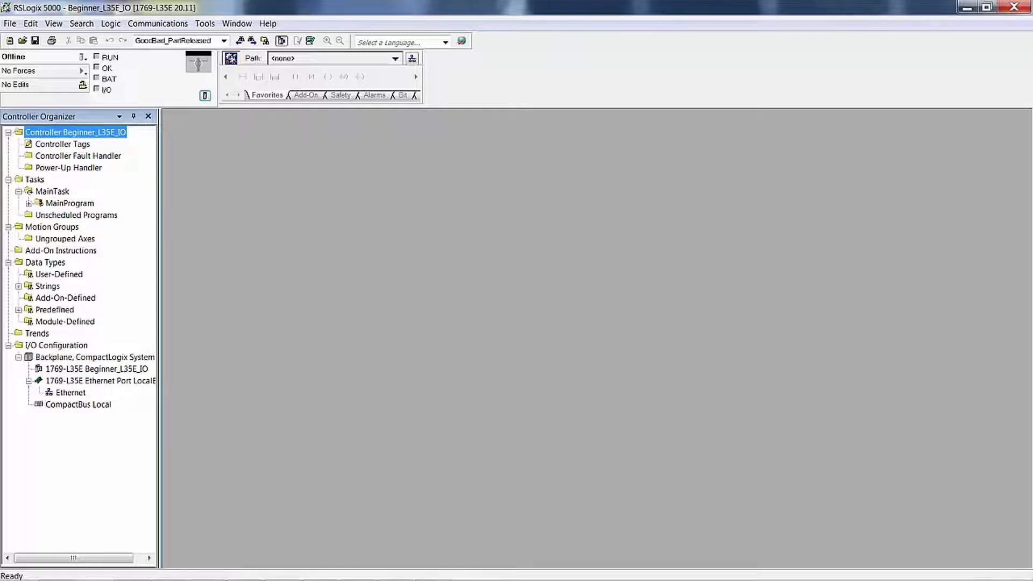
left_click(360, 343)
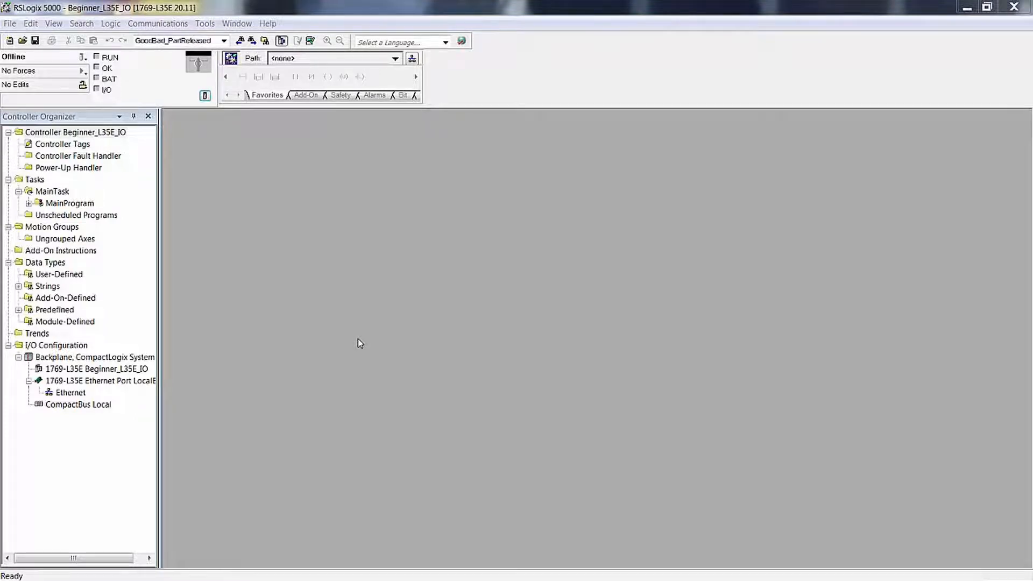
Start adding a new module to the CompactBus Local and filter the module catalog by "iq"
right_click(91, 407)
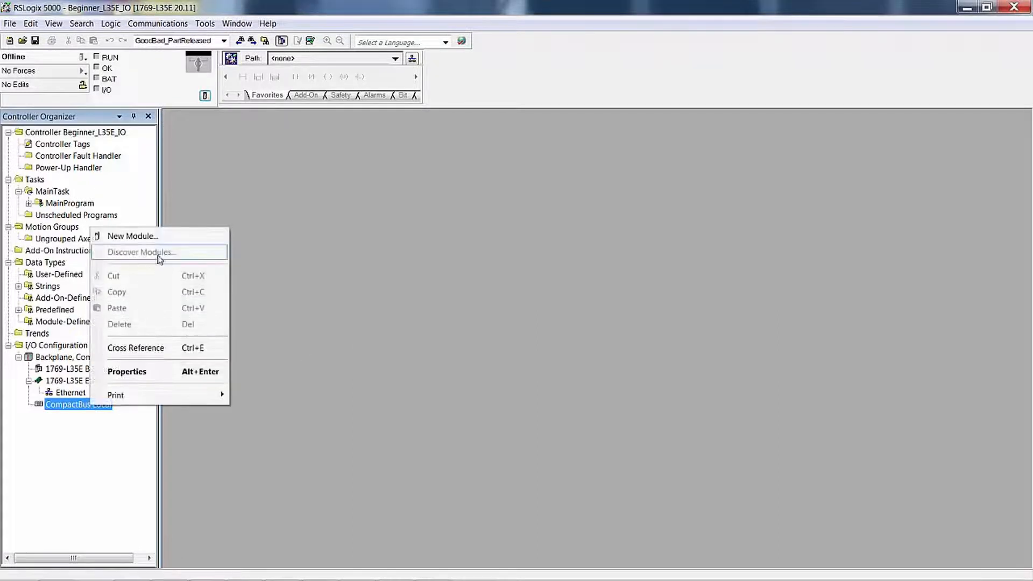
left_click(161, 237)
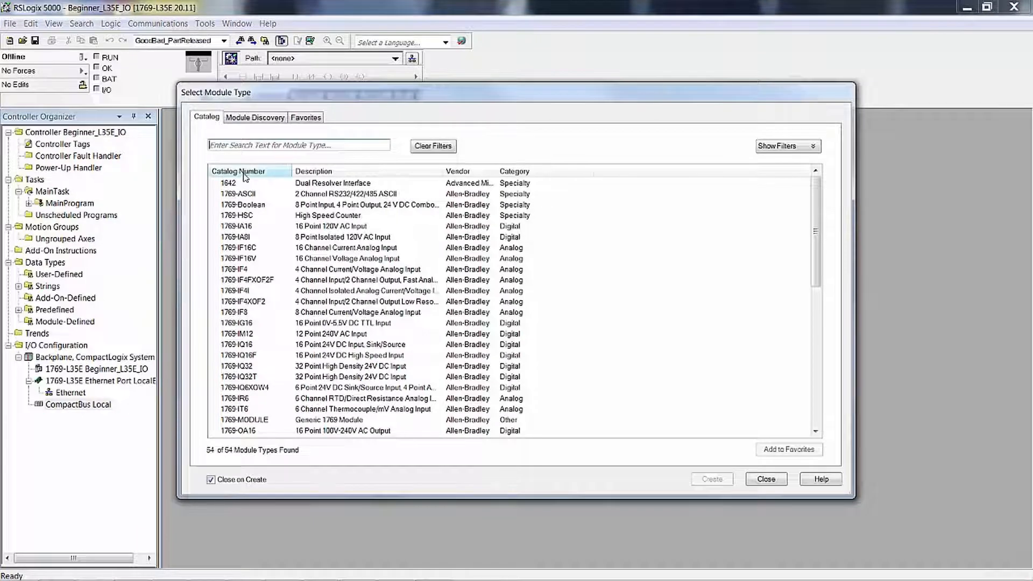
left_click(240, 146)
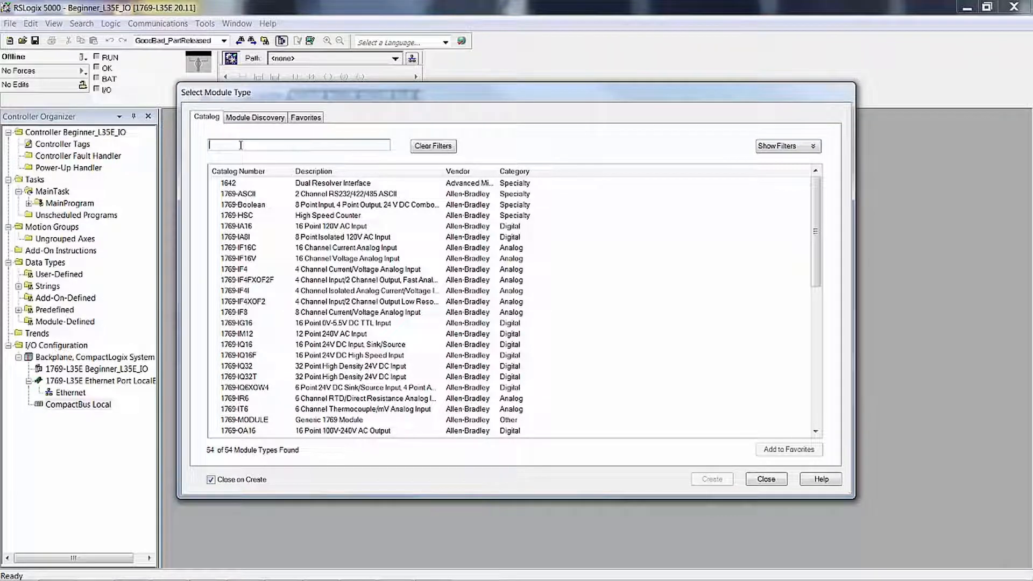
type("iq")
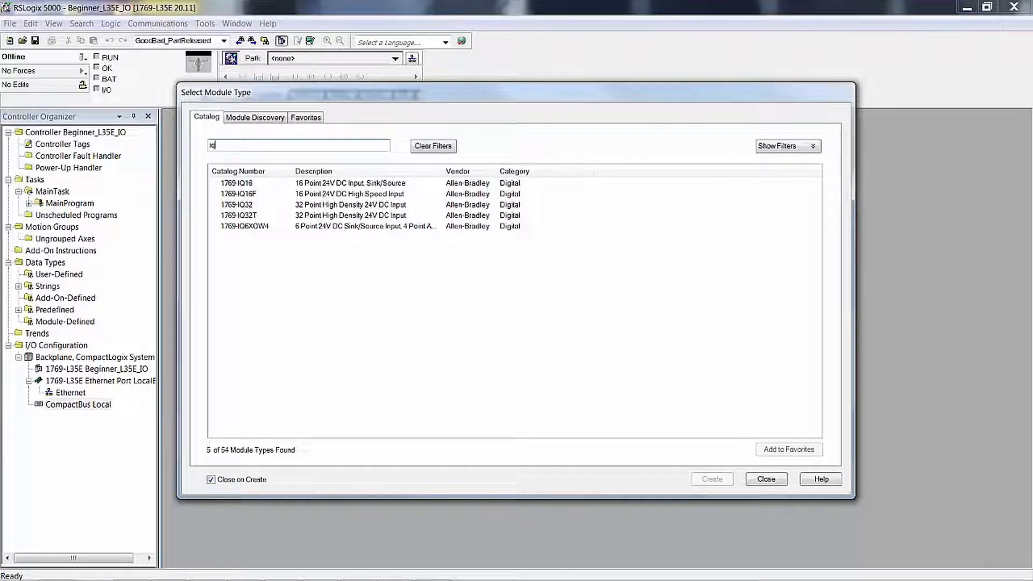
Switch to RSLinx Classic and browse AB_ETH-1 in RSWho down to the modules on the controller's 1769 bus
mouse_move(210, 579)
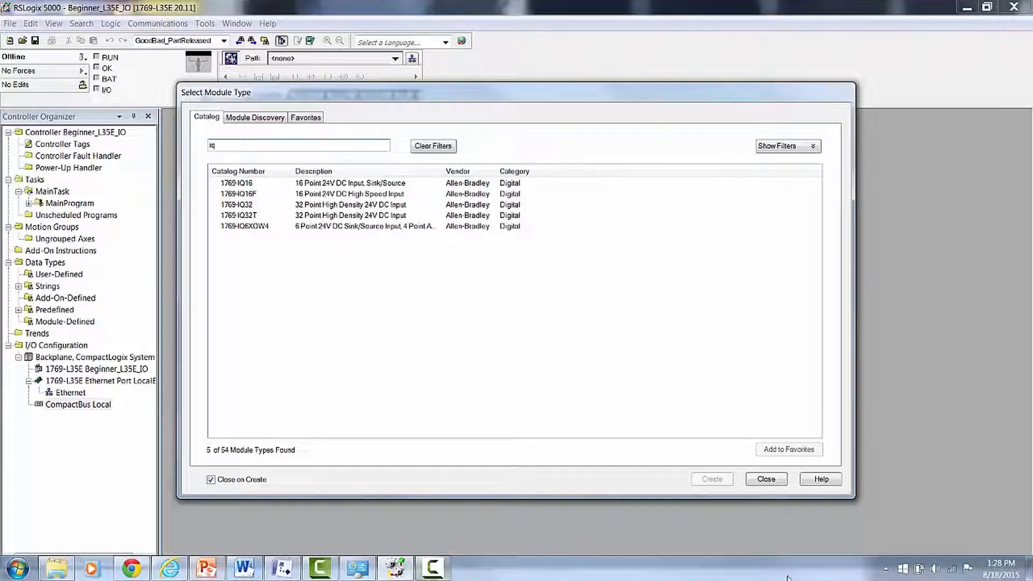
left_click(885, 569)
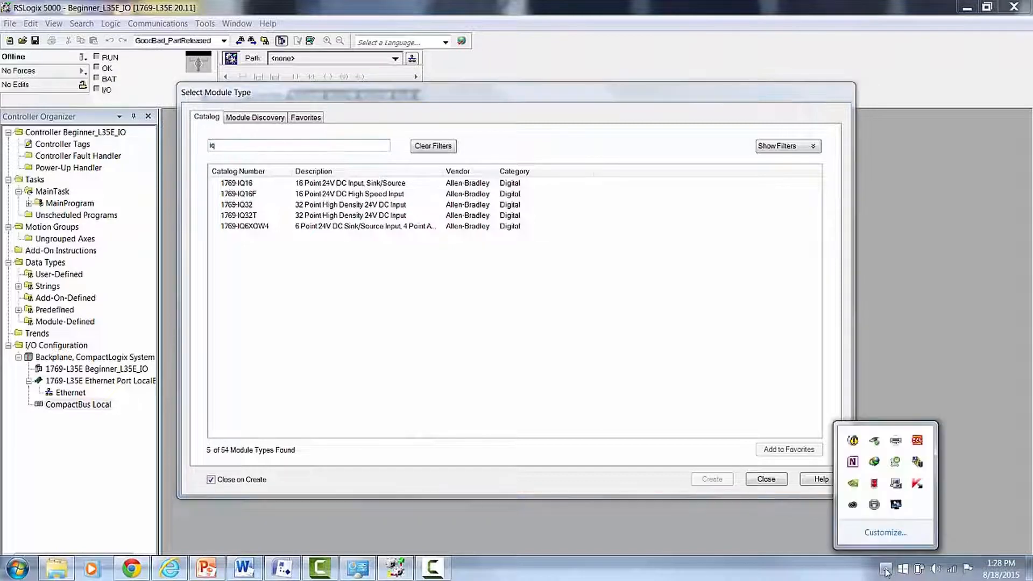
double_click(917, 464)
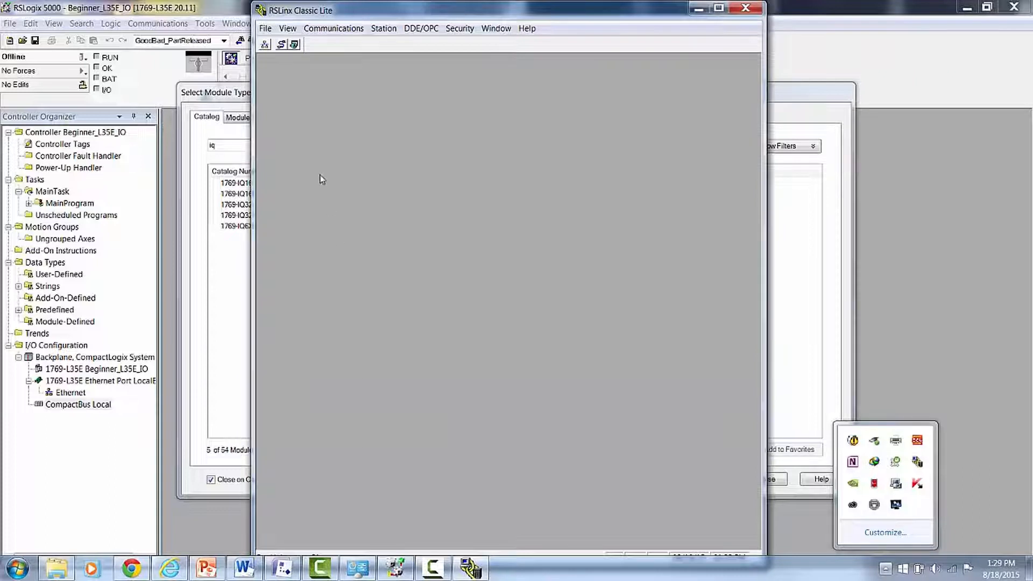
left_click(269, 45)
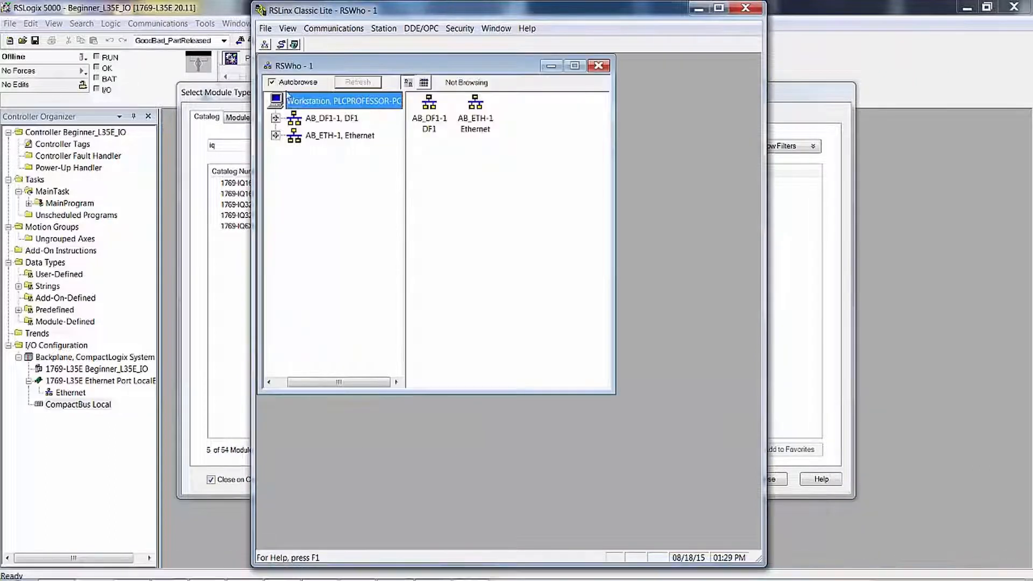
left_click(276, 135)
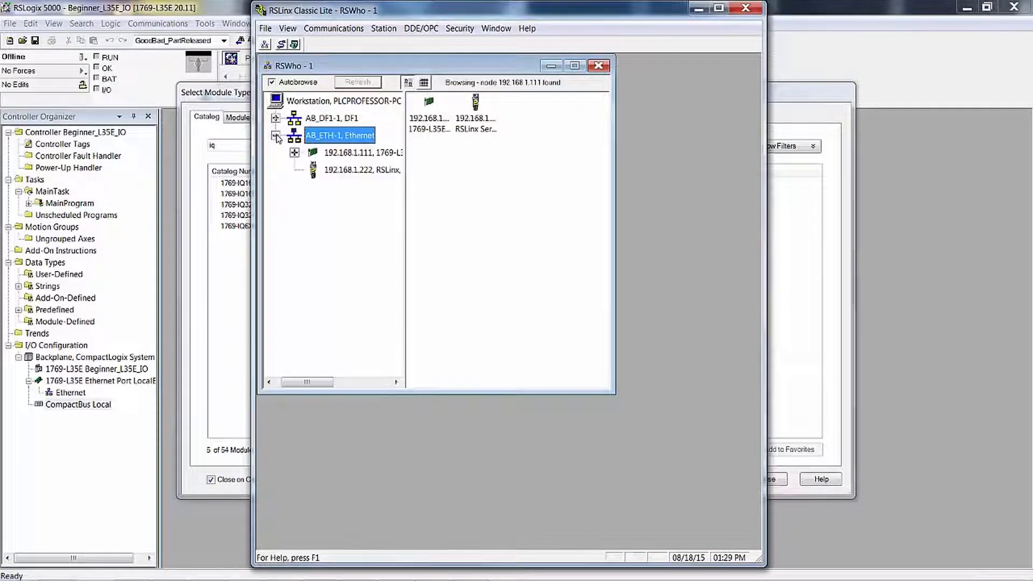
left_click(295, 153)
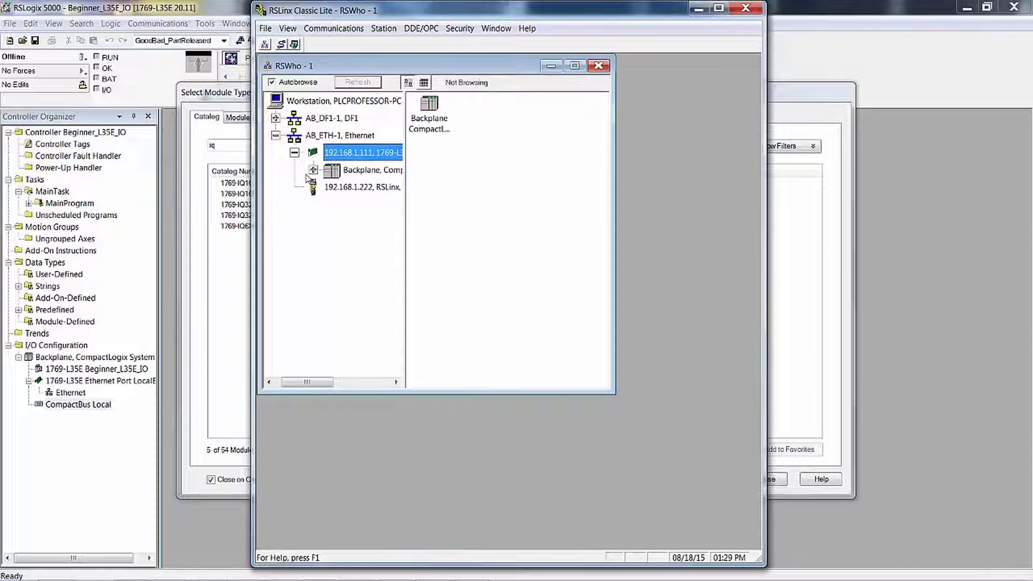
left_click(313, 170)
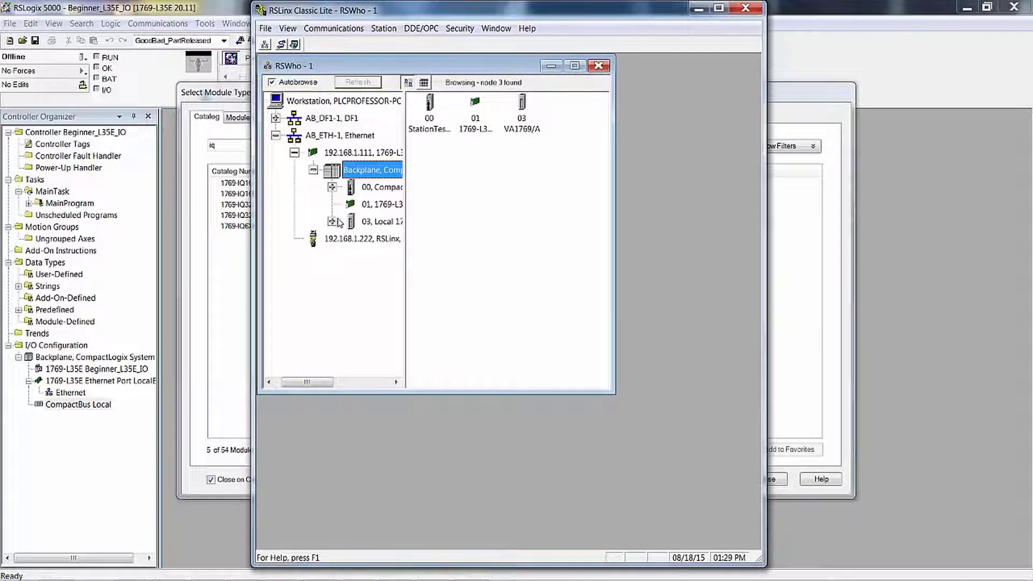
left_click(332, 221)
left_click(349, 239)
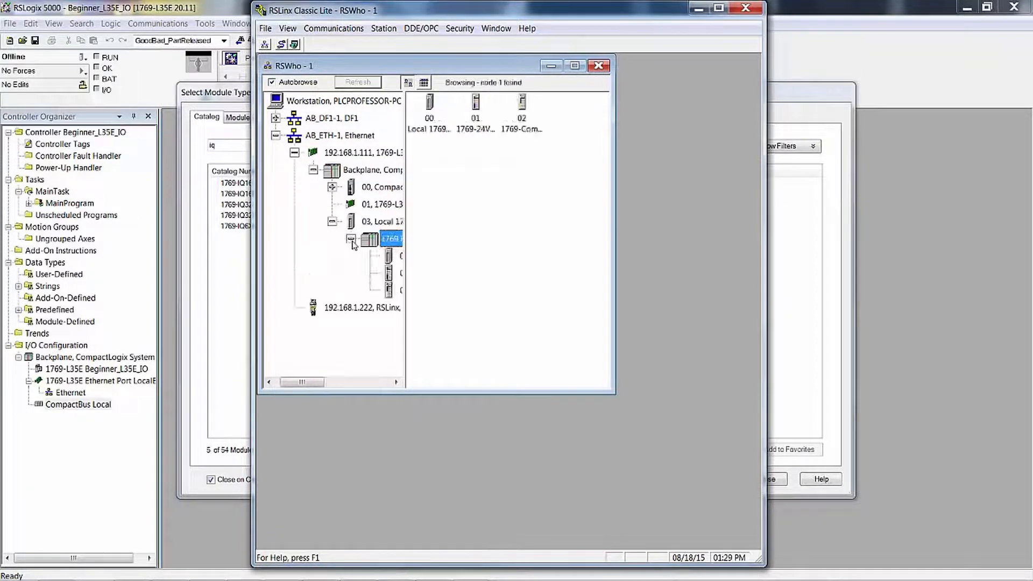
Widen the RSWho tree to read the full module names on the 1769 bus, close RSLinx Classic and dismiss the module selection
left_click_drag(486, 320, 549, 317)
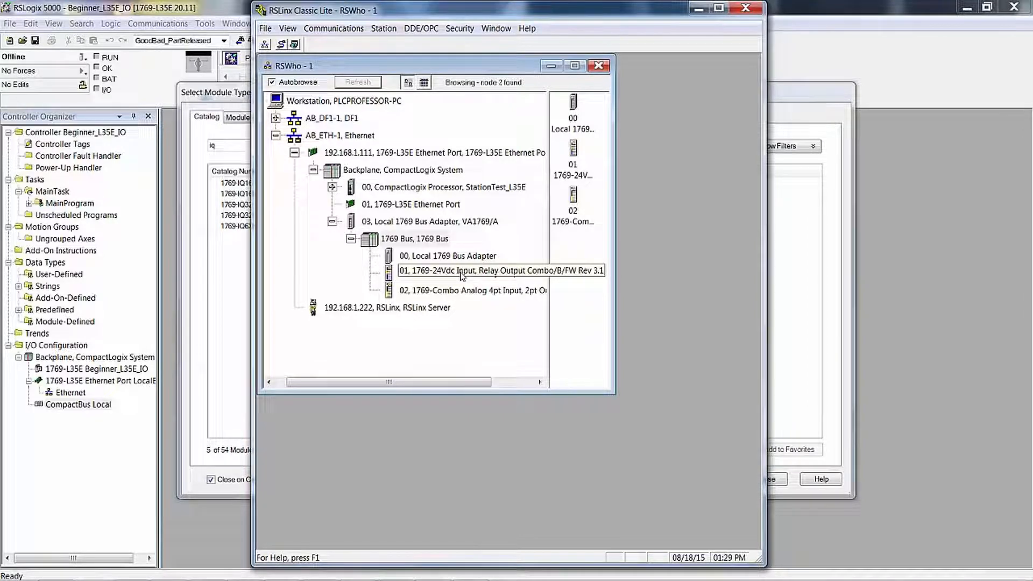
left_click(598, 66)
left_click(746, 8)
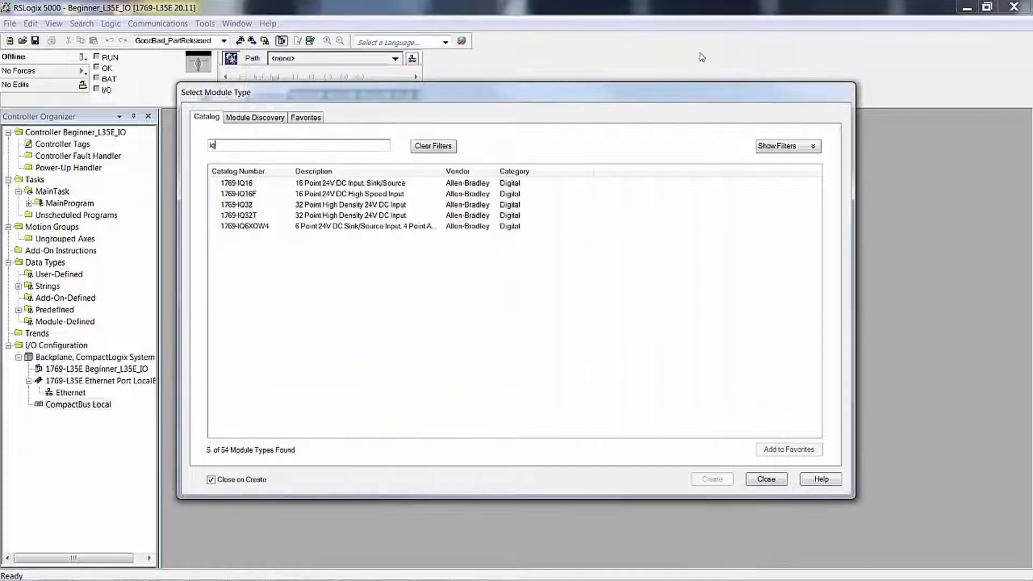
left_click(767, 479)
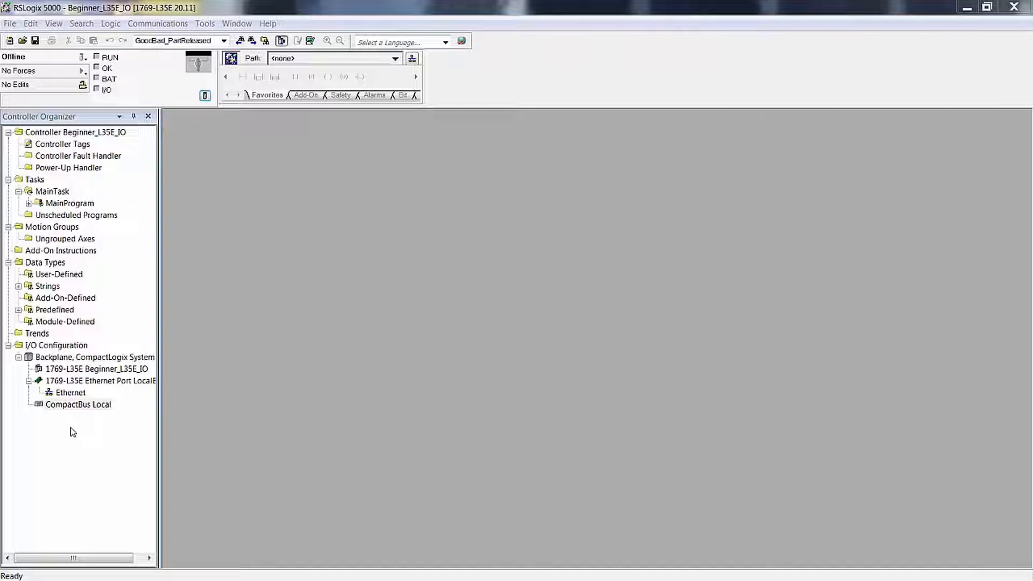
Add a 1769-IQ16 input module named DC_Inputs_01 in slot 1 of the CompactBus Local, using the catalog filter "iq"
left_click(81, 405)
right_click(82, 409)
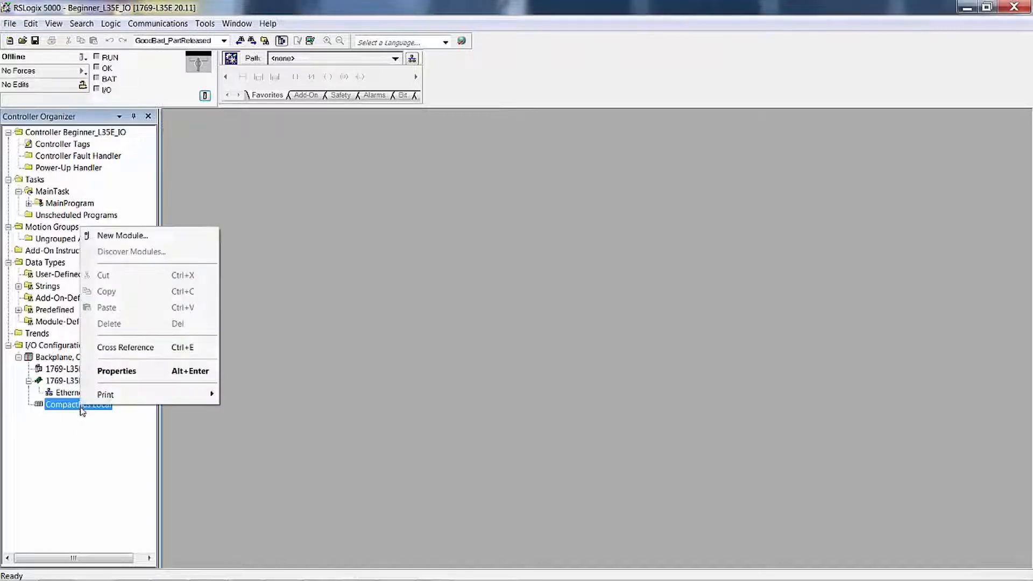
left_click(162, 236)
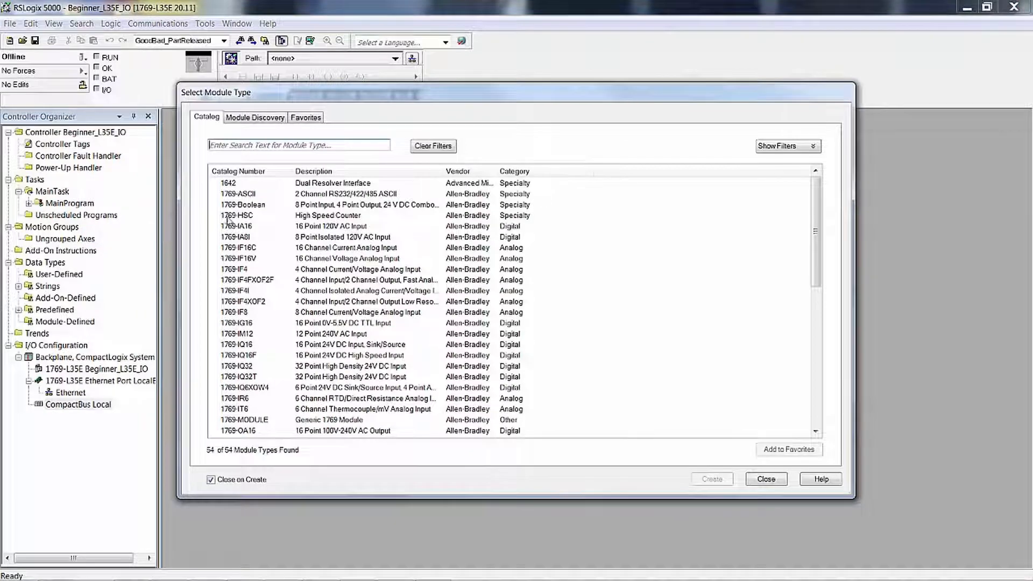
type("ic")
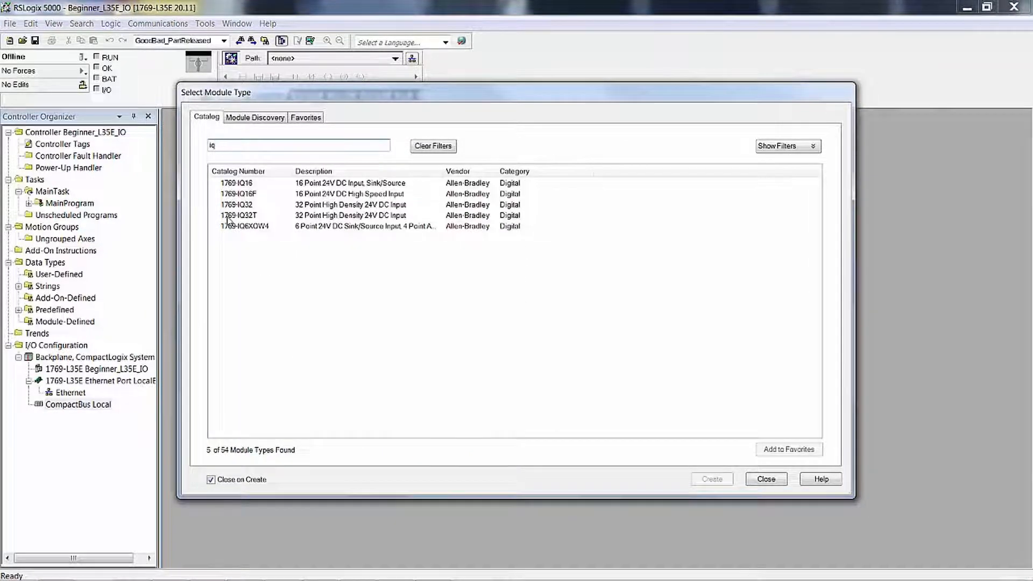
left_click(326, 183)
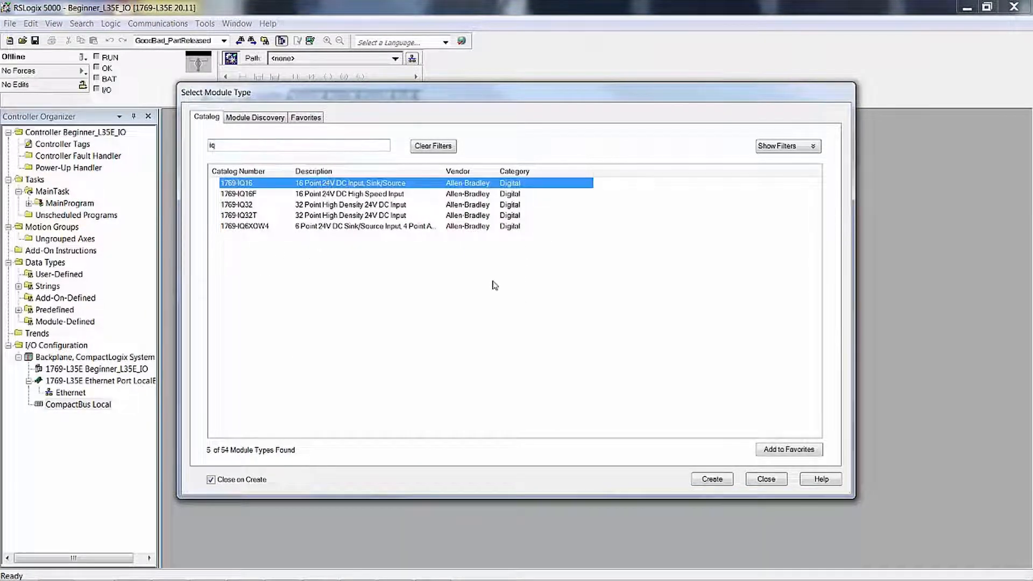
left_click(710, 480)
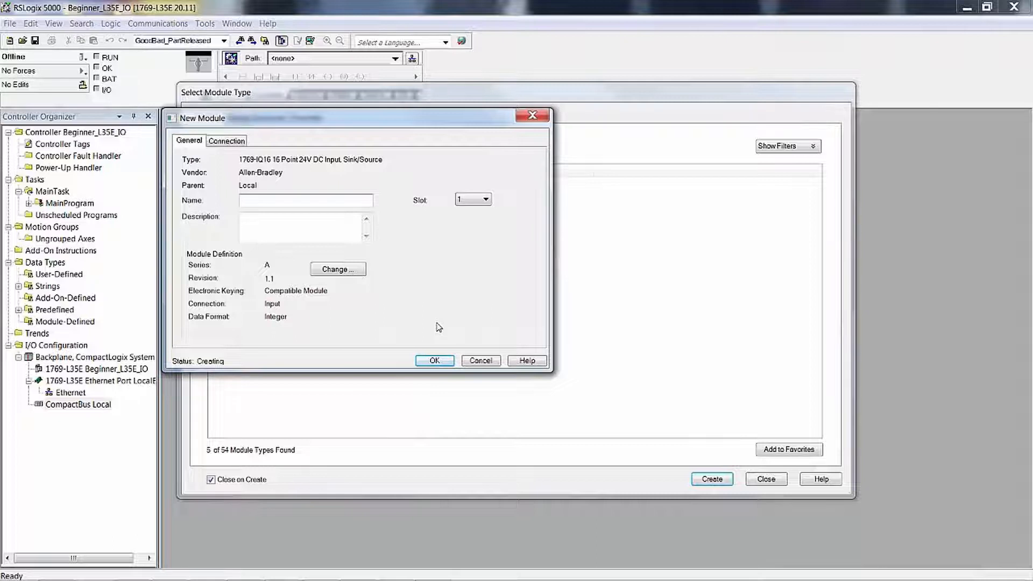
type("DC_Inputs_01")
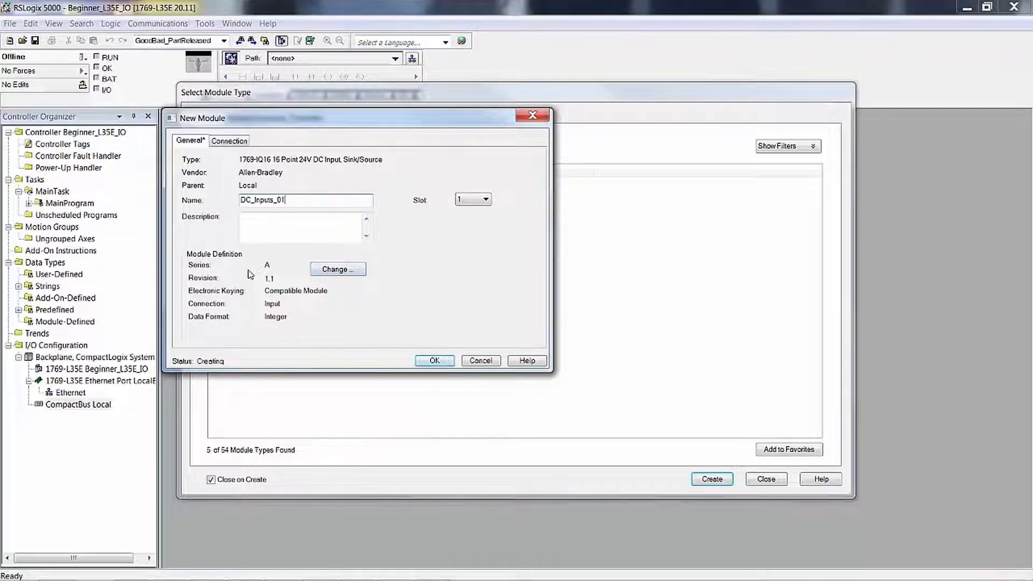
left_click(434, 361)
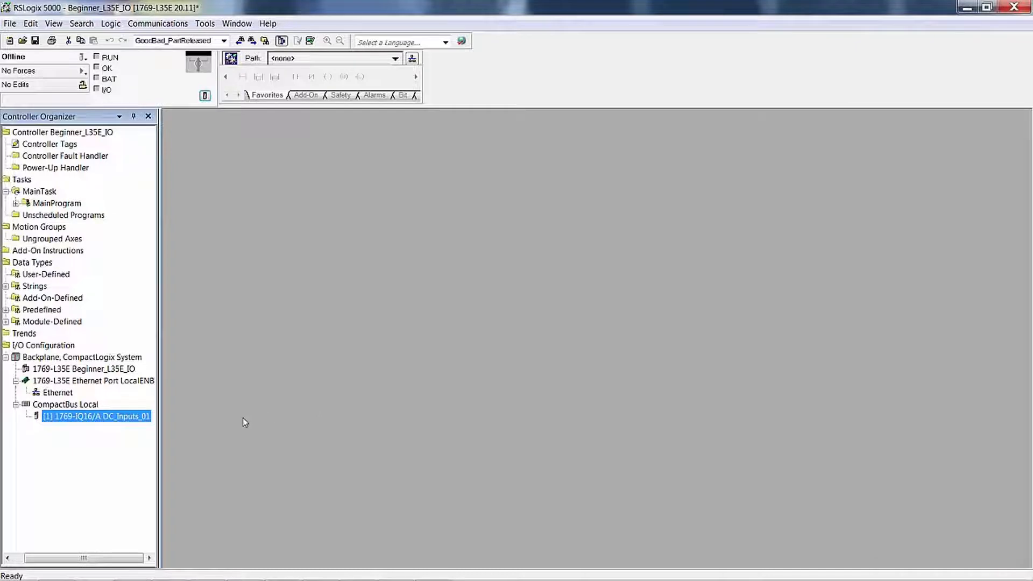
Start another new module on the CompactBus Local, filter the catalog by "ow" and select the 1769-OW16 relay output
right_click(87, 405)
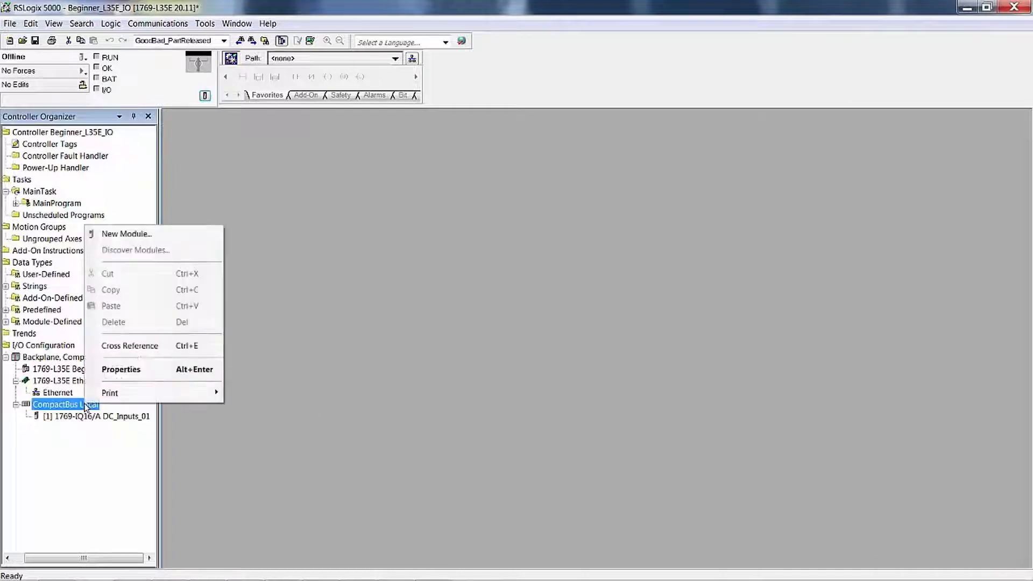
left_click(138, 232)
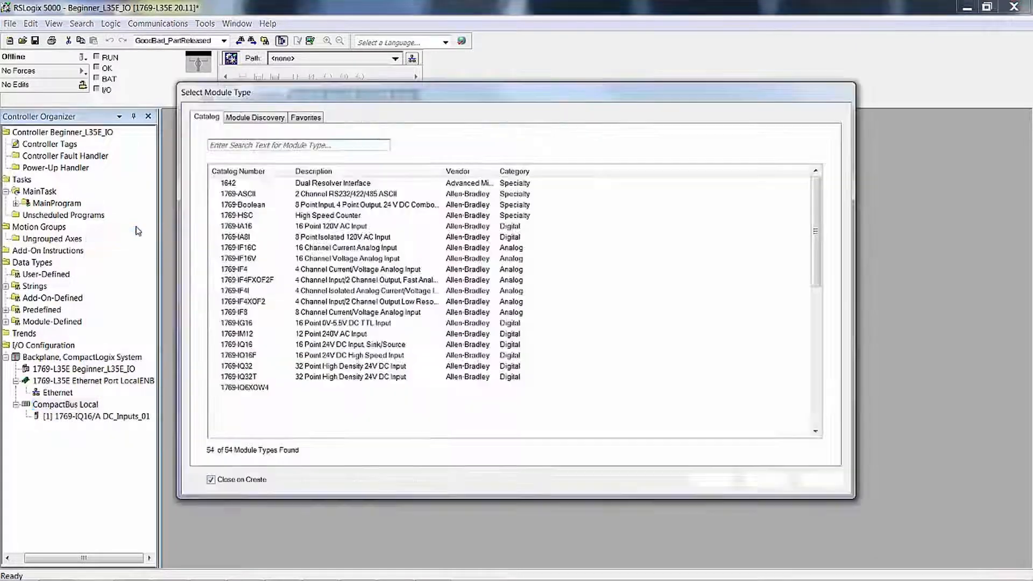
left_click(250, 146)
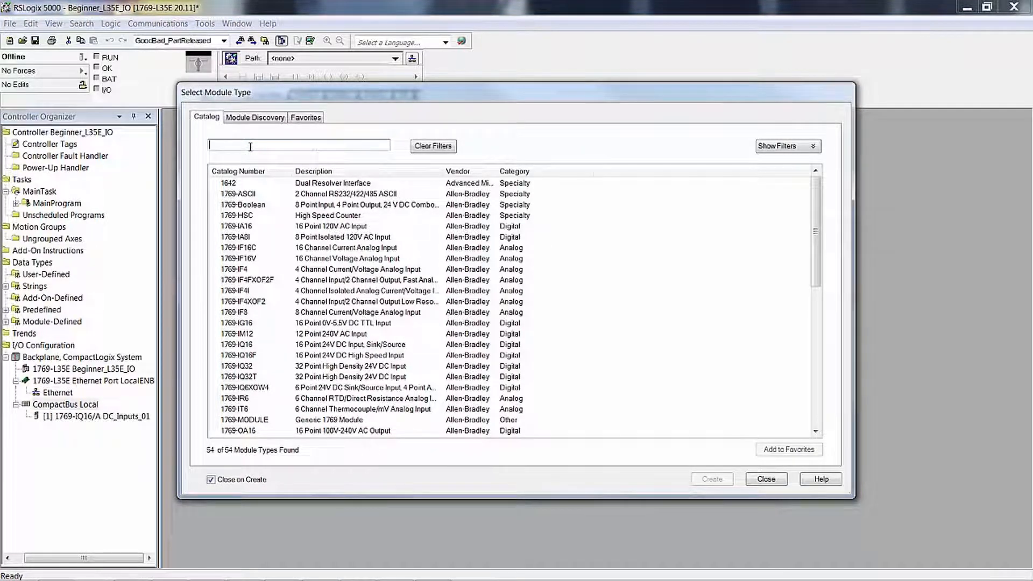
type("ow")
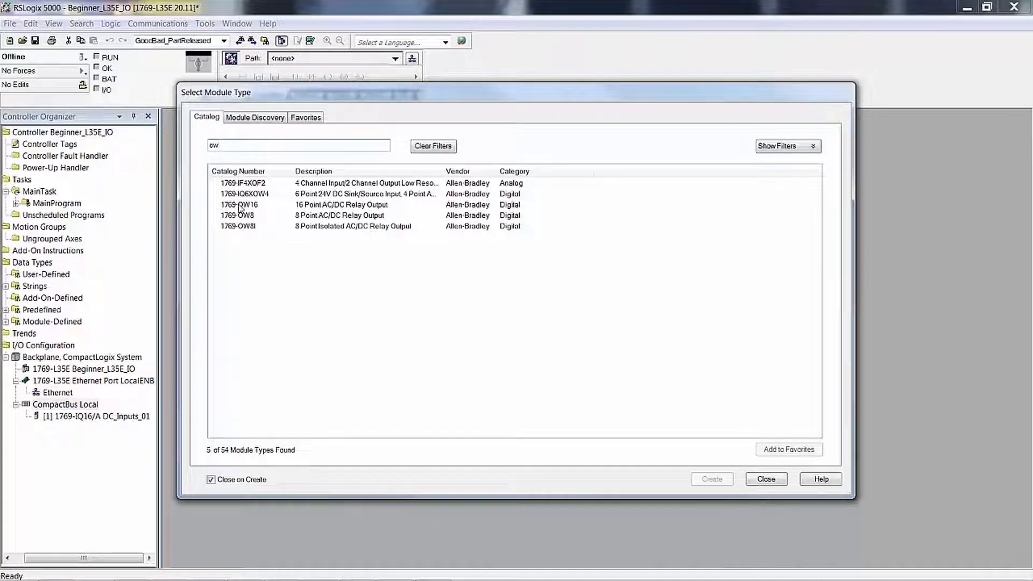
left_click(239, 206)
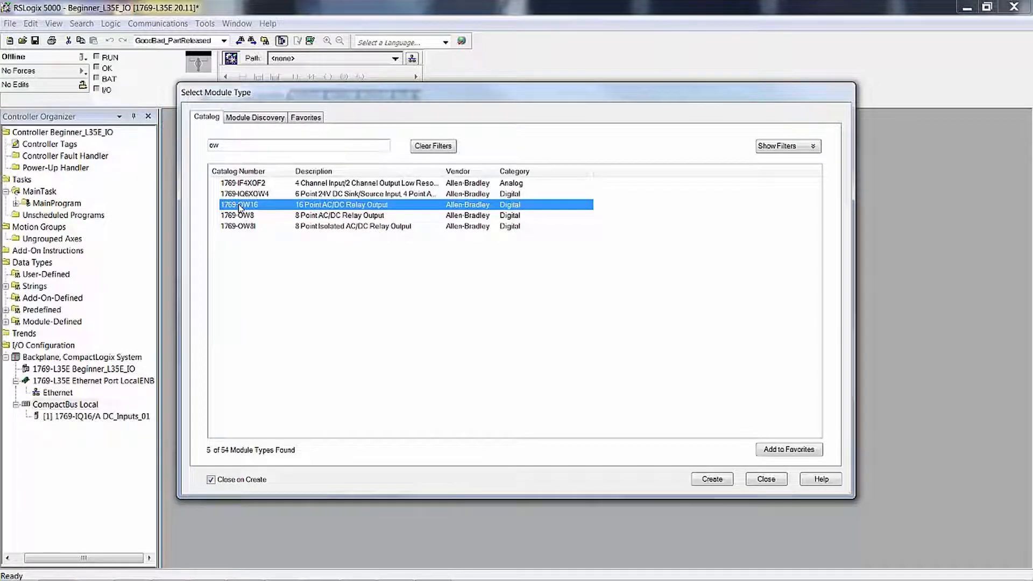
Look up the DC output modules with the catalog filter "ob" and restore the filter to "ow"
left_click(227, 146)
key("BackSpace")
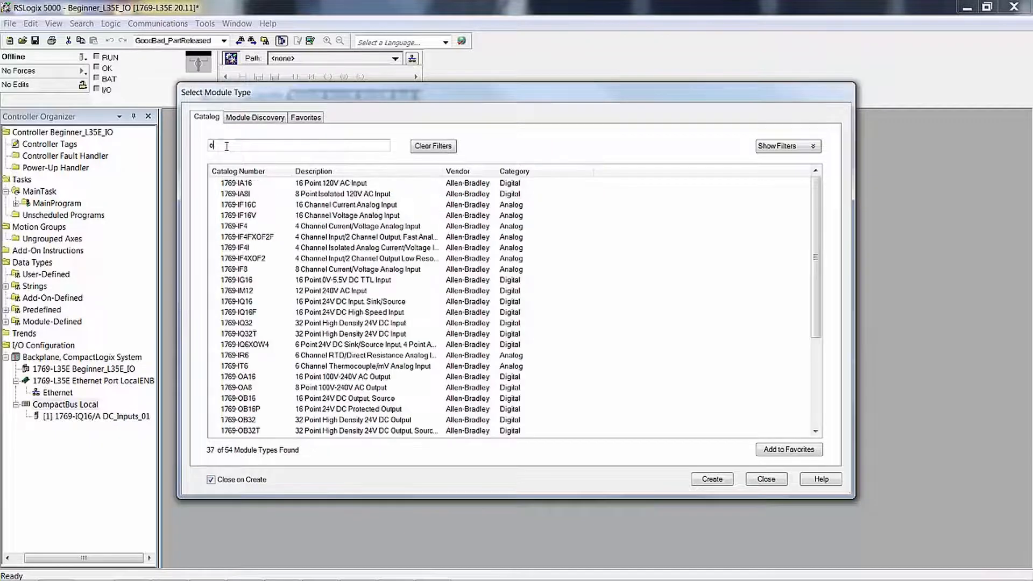
type("b")
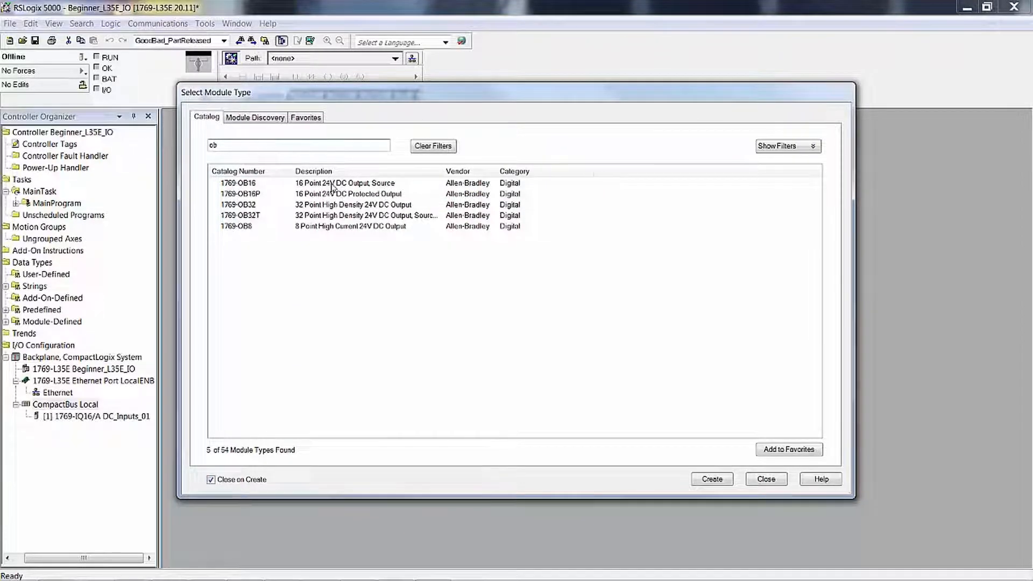
key("BackSpace")
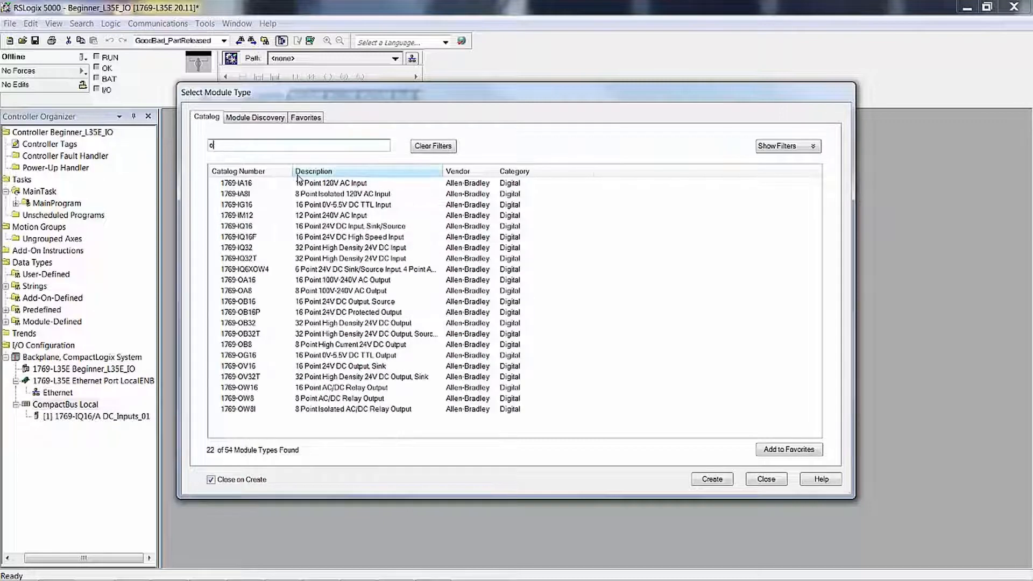
type("w")
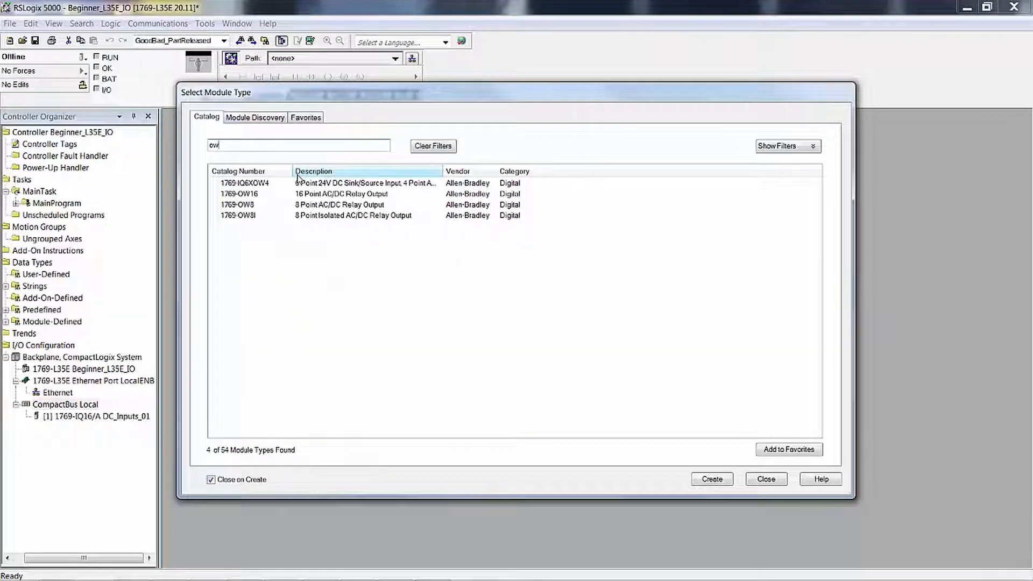
Create the 1769-OW16 relay output module in slot 2 with the name RlyOutputs_02
left_click(316, 198)
double_click(316, 198)
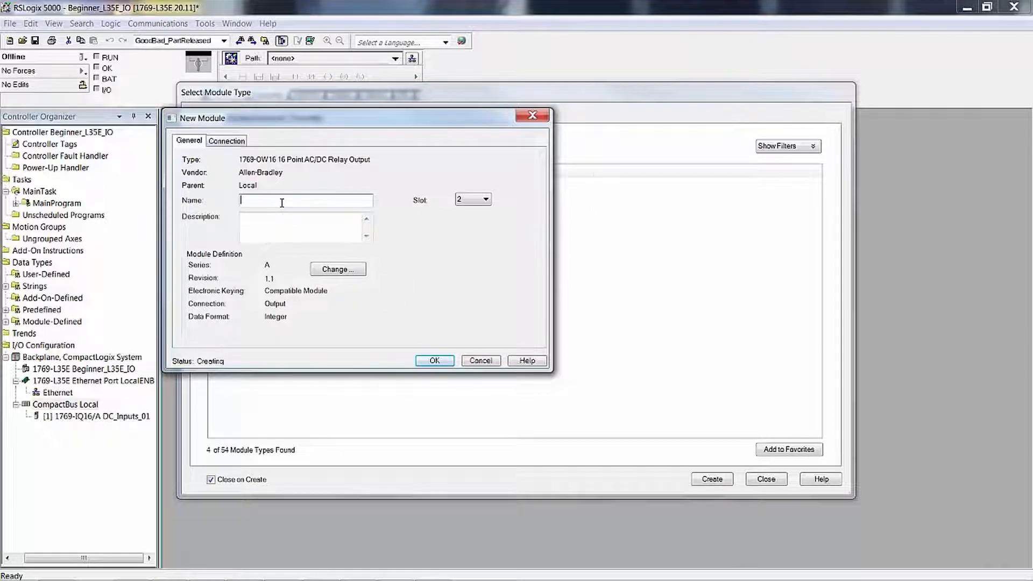
type("RlyOutputs_02")
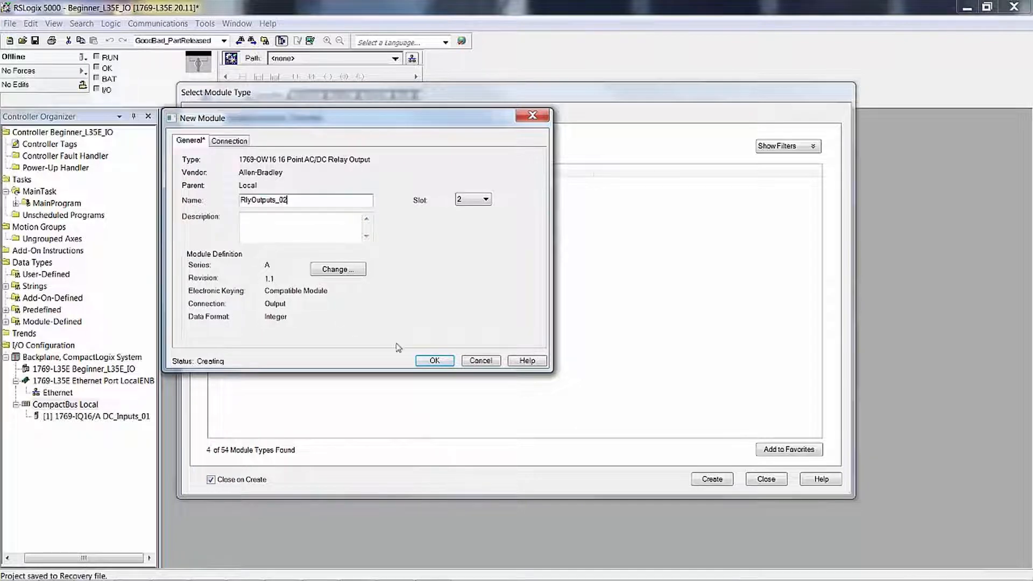
left_click(434, 361)
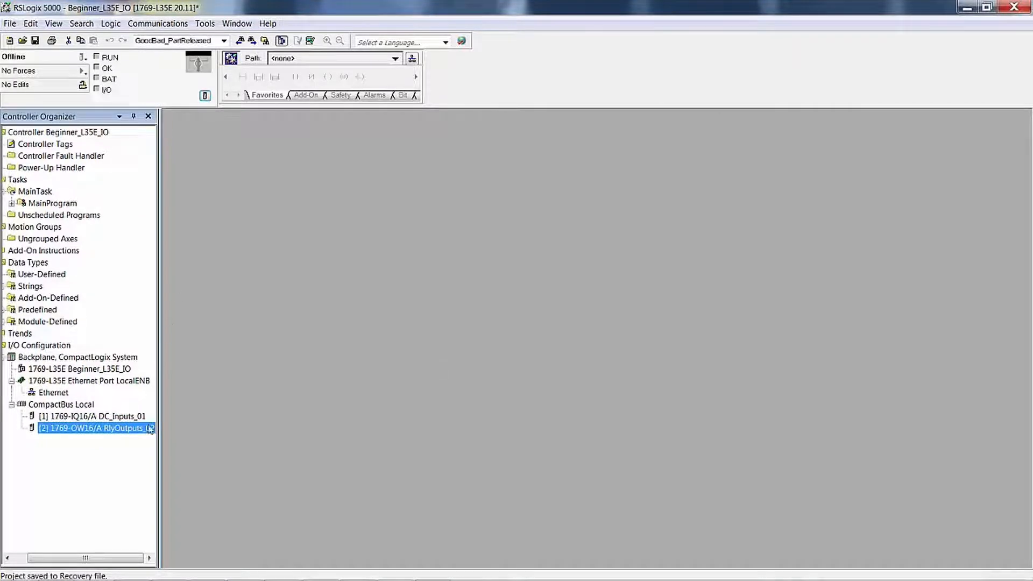
Open the controller tags and expand the Module-Defined data types to compare them with the I/O tags
double_click(46, 146)
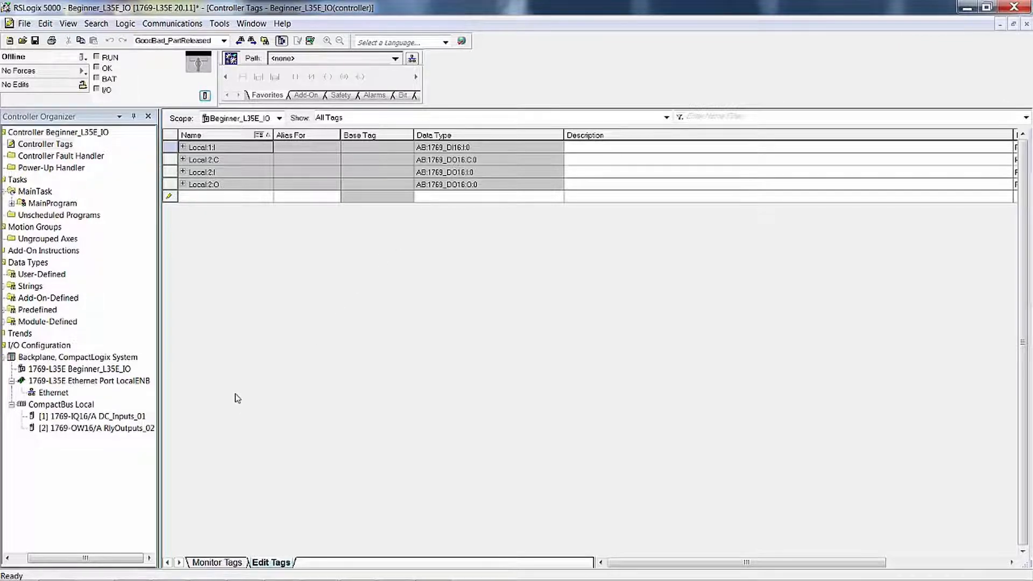
left_click(7, 558)
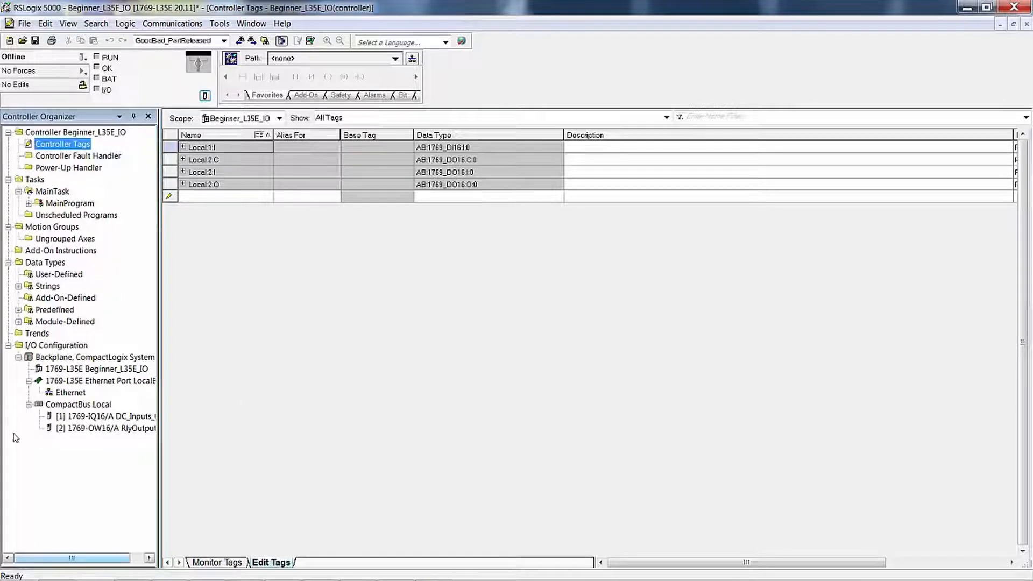
left_click(18, 322)
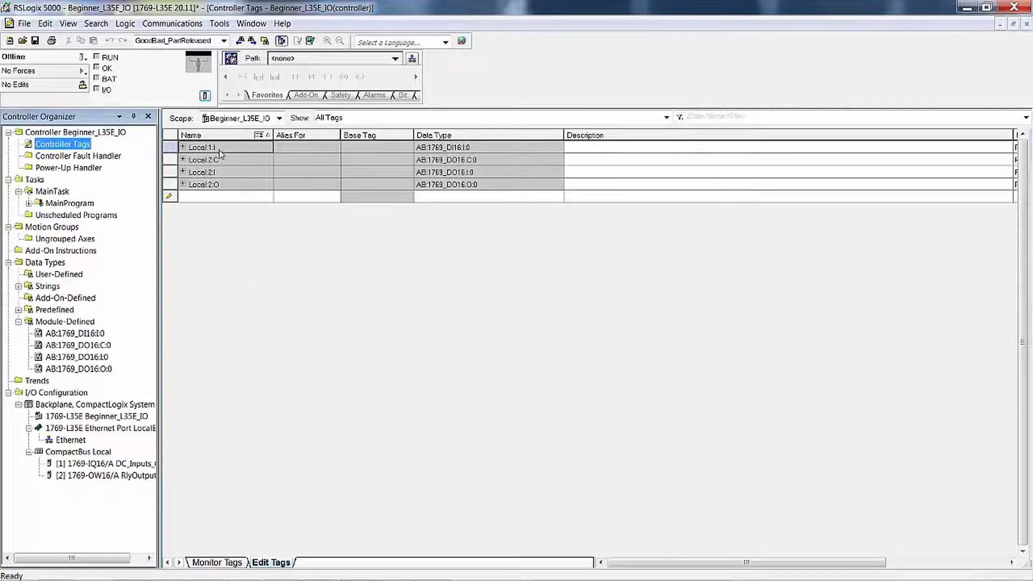
Examine the Data and Fault bits of the Local:1:I input tag and collapse the tag again
left_click(183, 147)
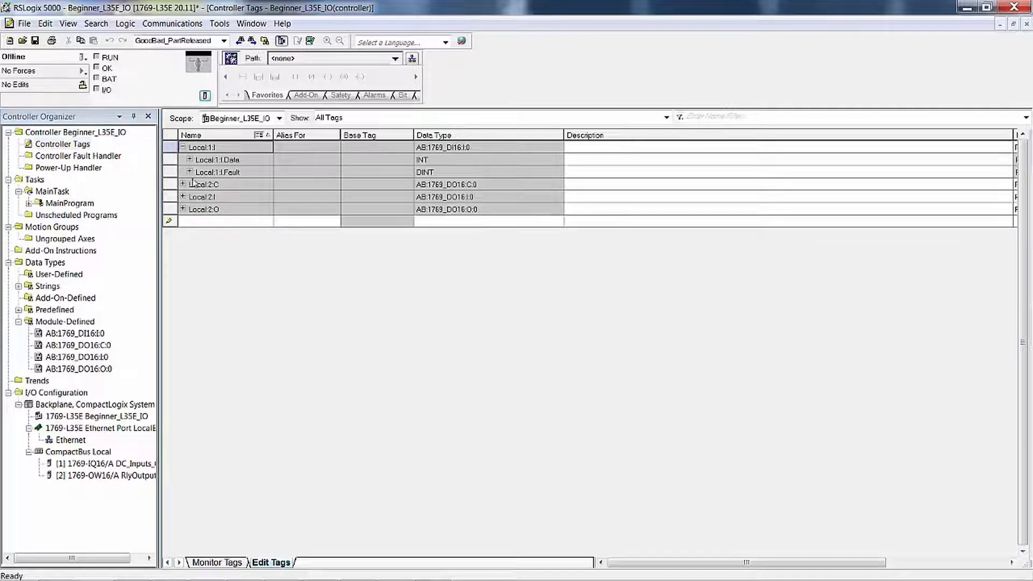
left_click(189, 160)
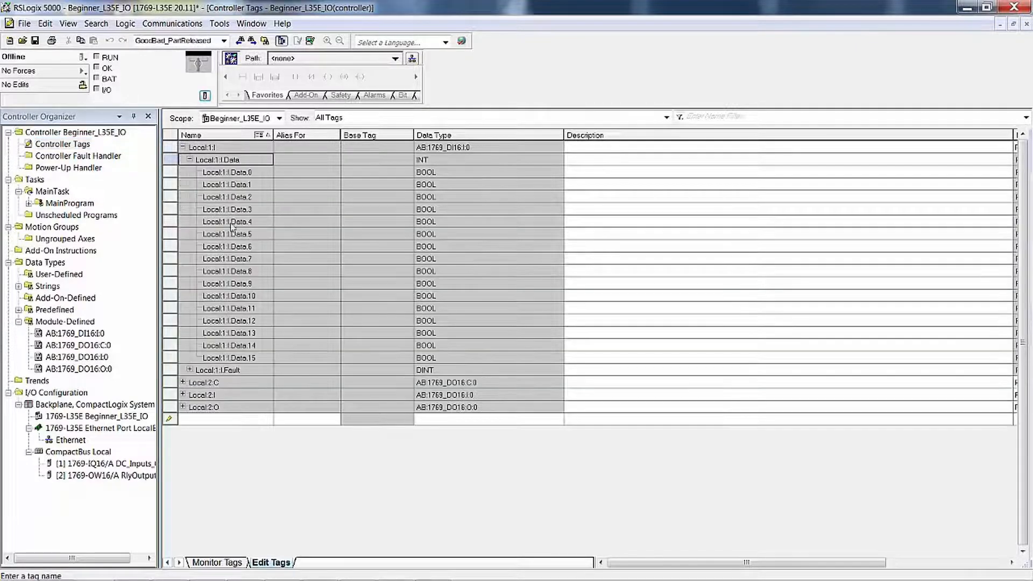
left_click(190, 370)
scroll(191, 323, "up", 3)
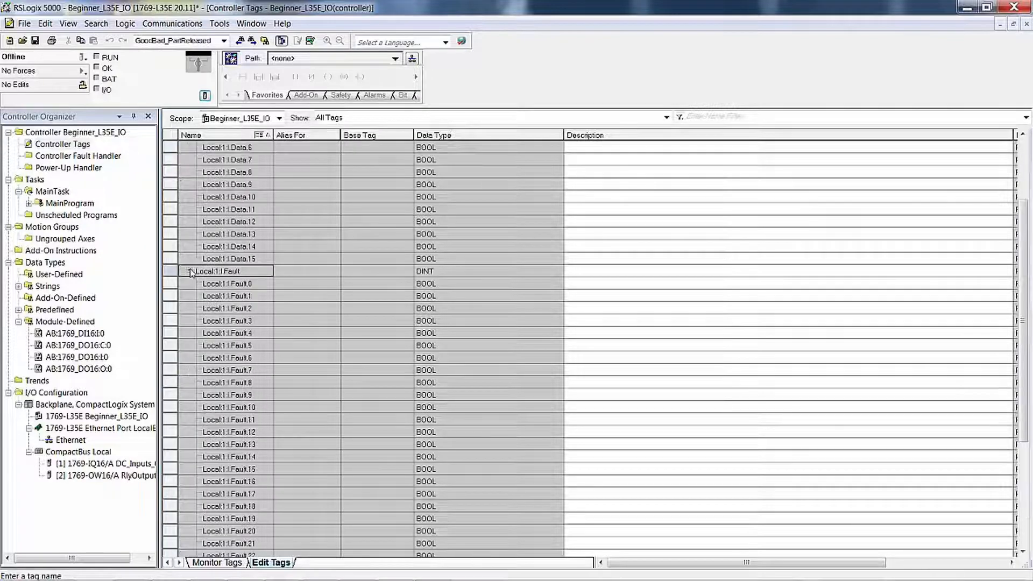
left_click(190, 271)
left_click(183, 146)
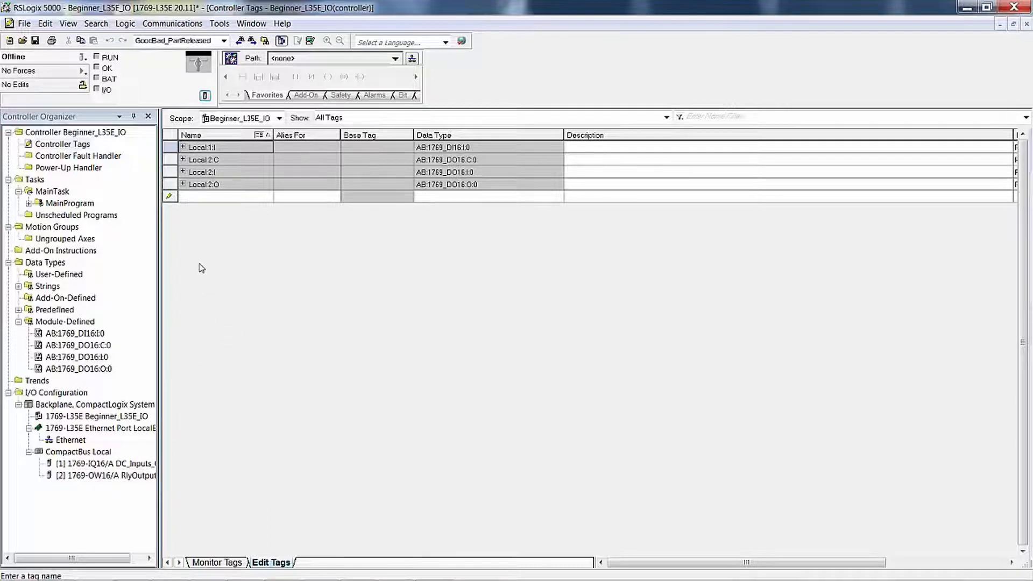
Examine the Data bits of the Local:2:O output tag and collapse the tag again
left_click(183, 184)
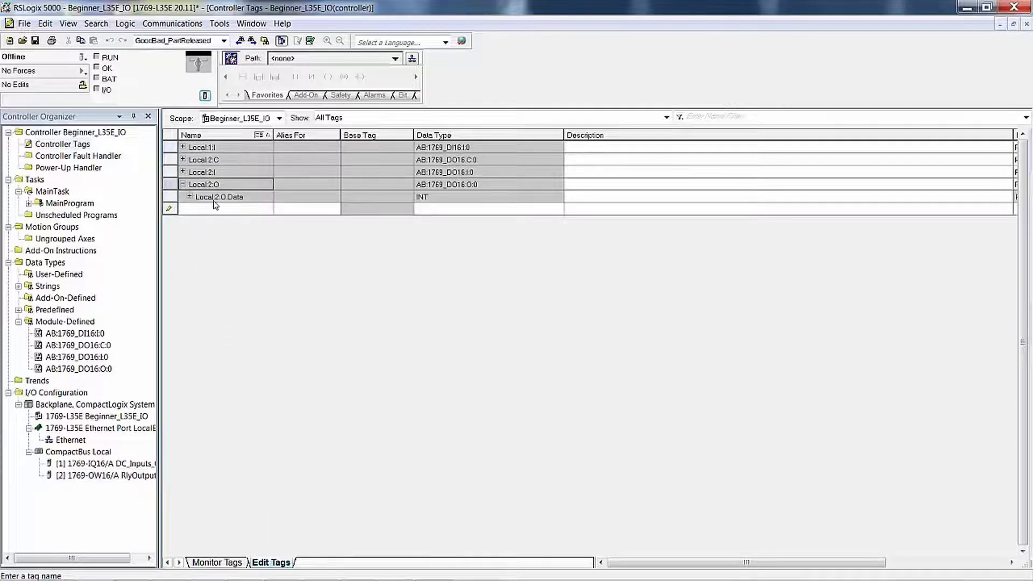
left_click(189, 197)
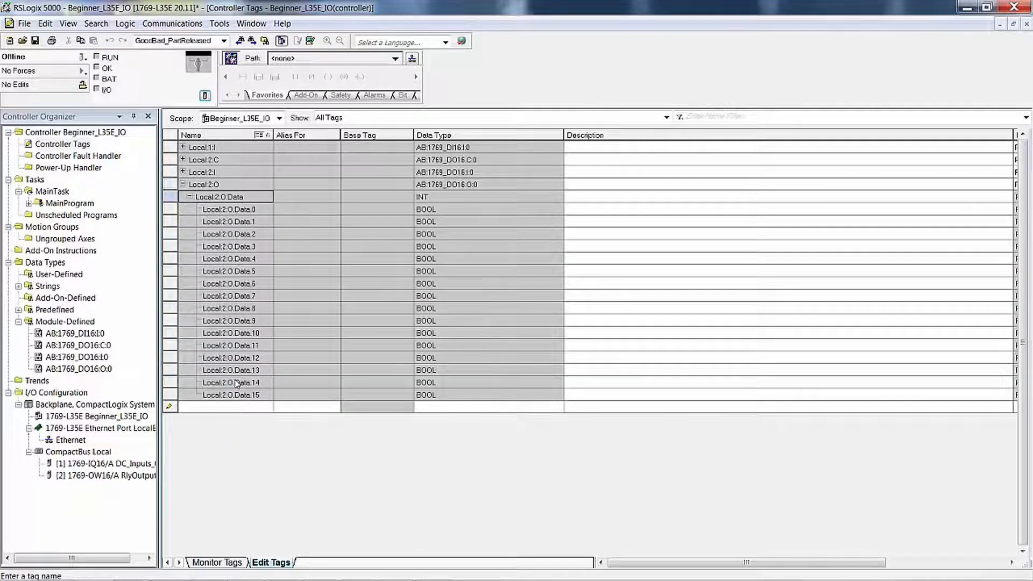
left_click(189, 197)
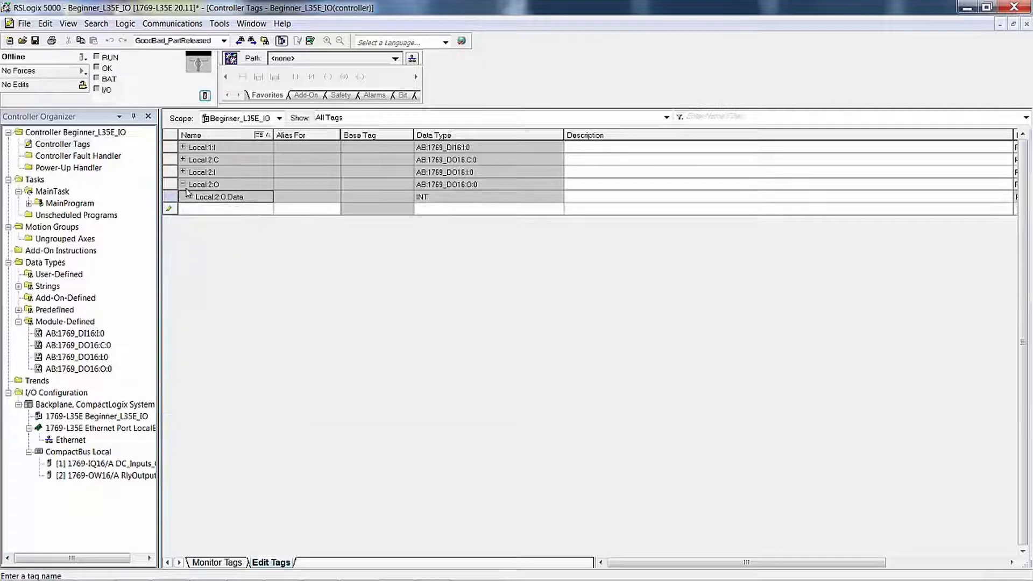
left_click(183, 185)
Examine the members of the relay module's Local:2:I input tag and Local:2:C configuration tag
left_click(183, 172)
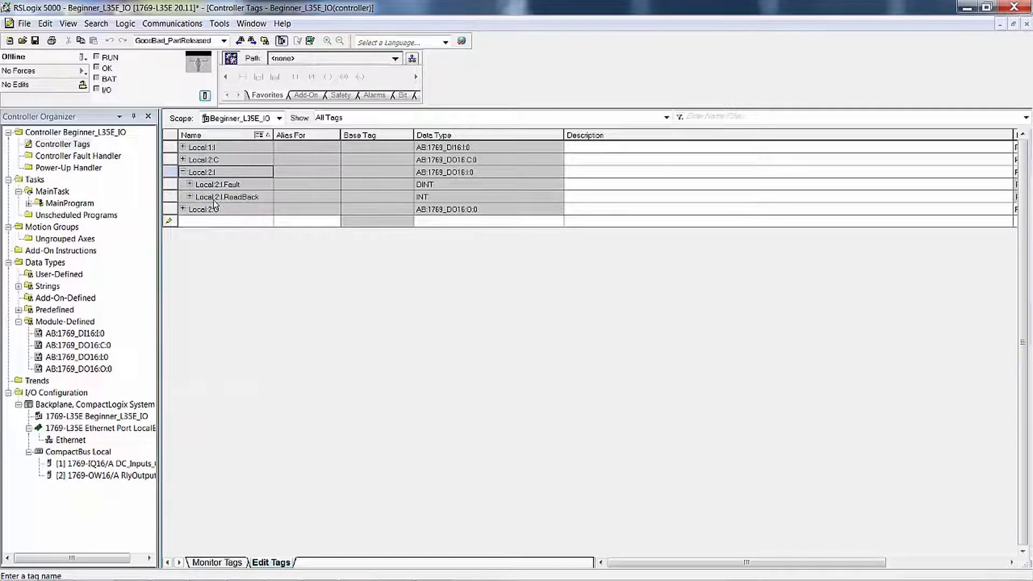
left_click(183, 173)
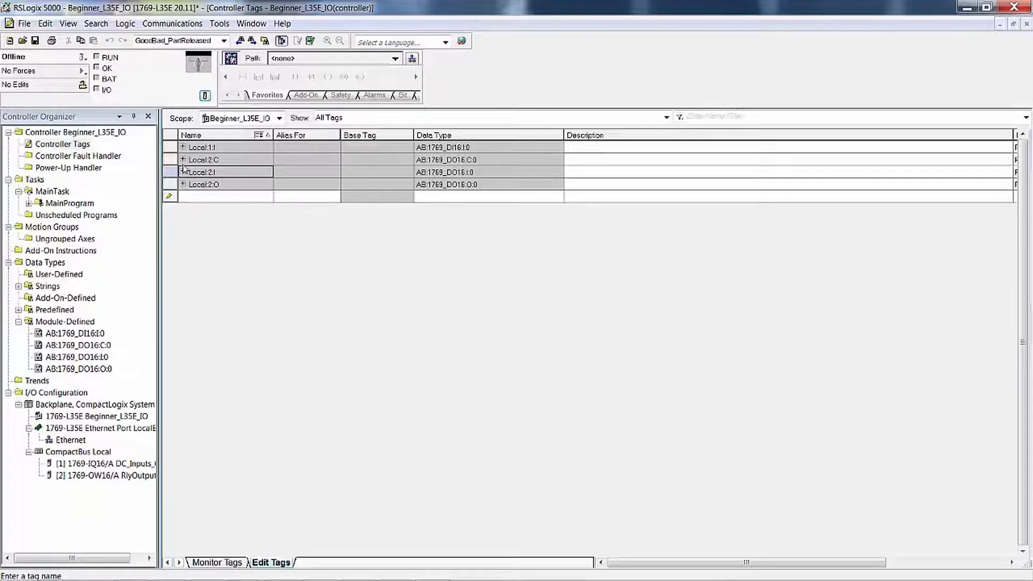
left_click(183, 160)
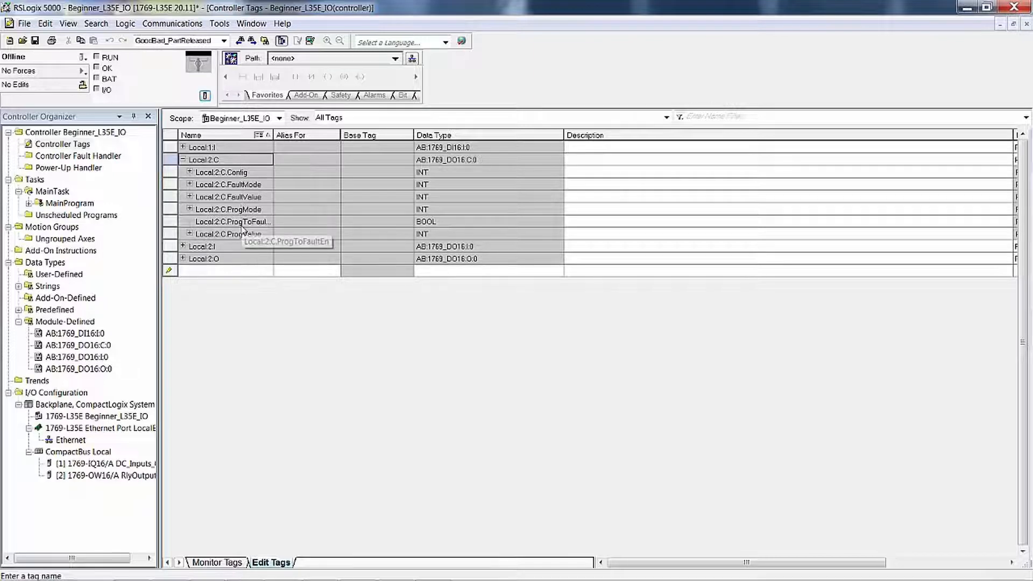
Widen the Controller Organizer to show the full module names, and examine the Data bits of the Local:2:O output tag
left_click(183, 159)
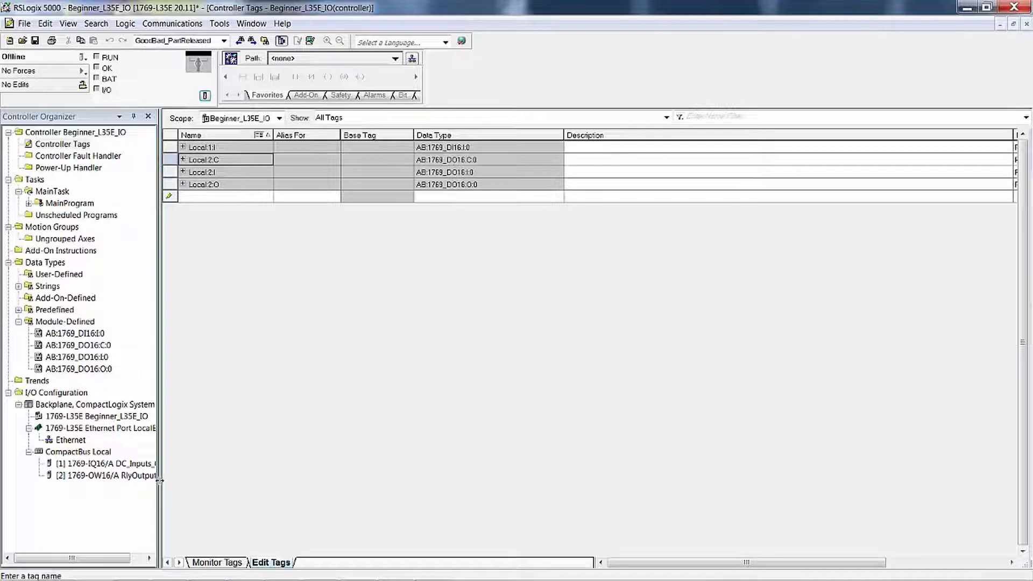
left_click_drag(159, 480, 203, 481)
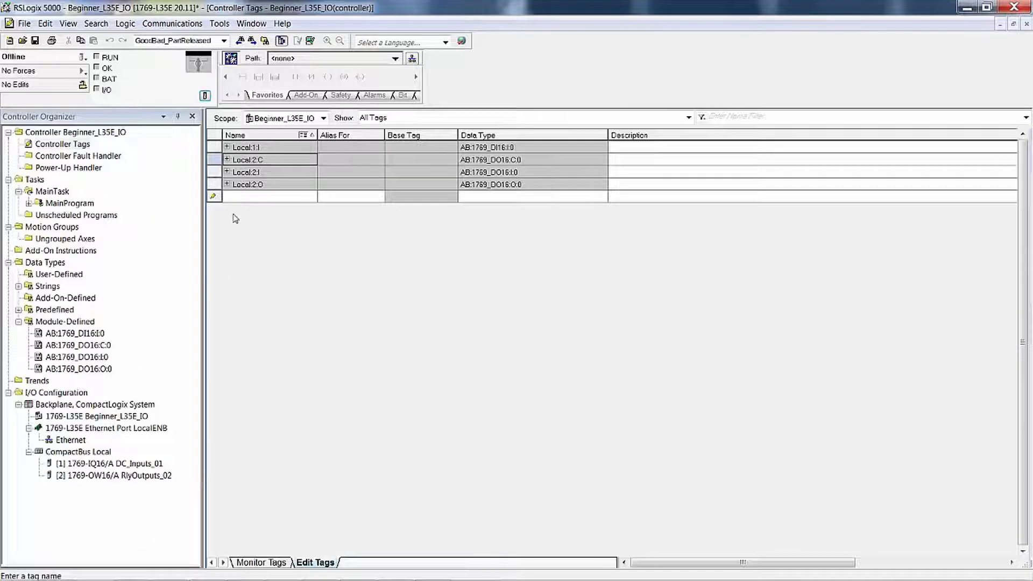
left_click(226, 184)
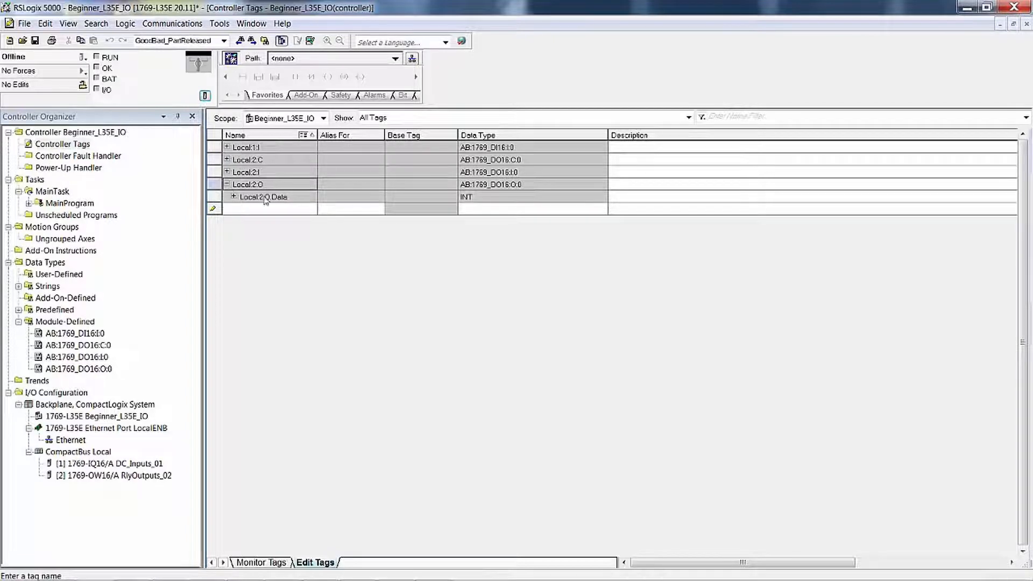
left_click(233, 197)
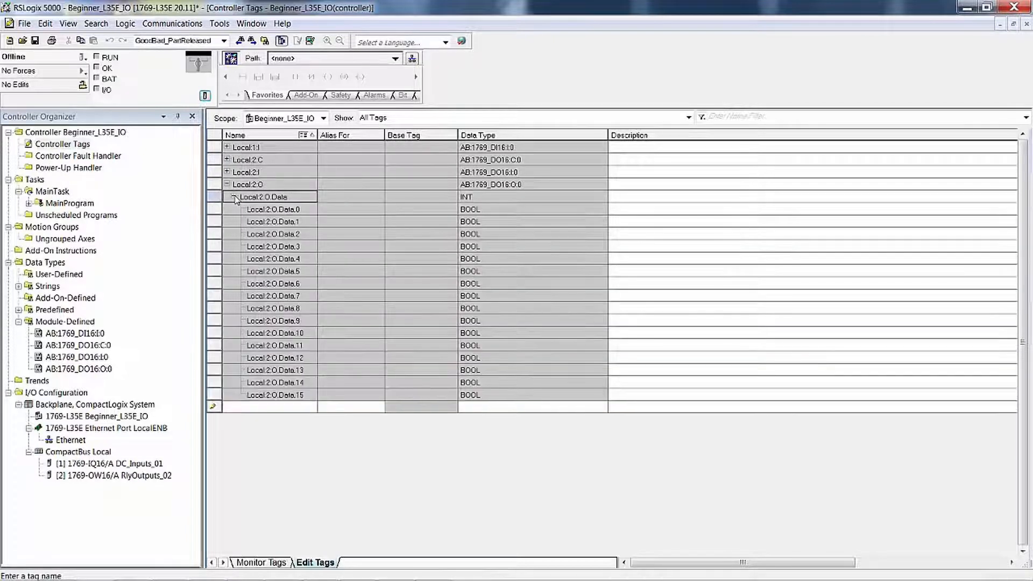
left_click(234, 197)
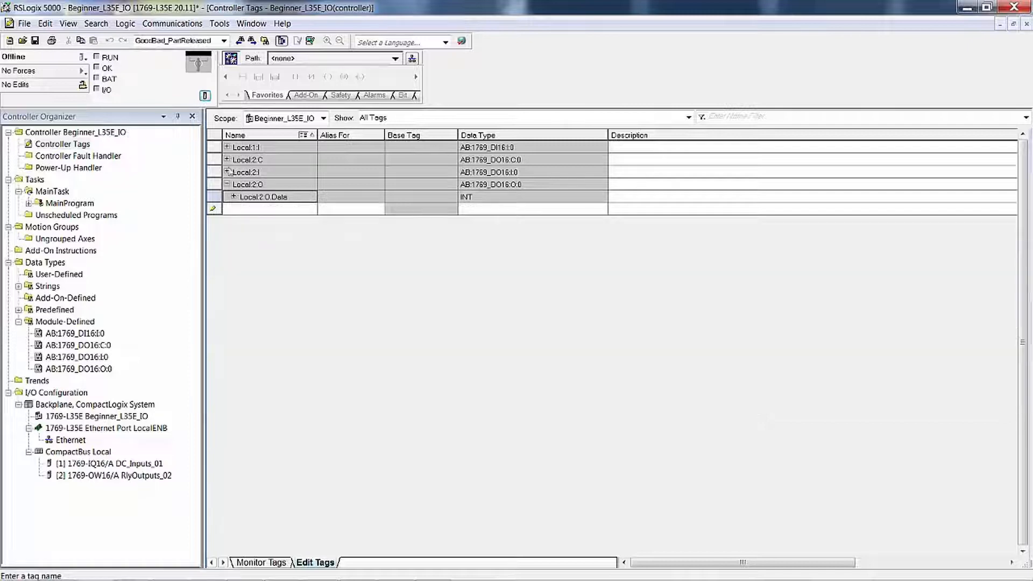
Compare the Data bits of the Local:1:I input tag with those of the Local:2:O output tag, and collapse both tags
left_click(227, 147)
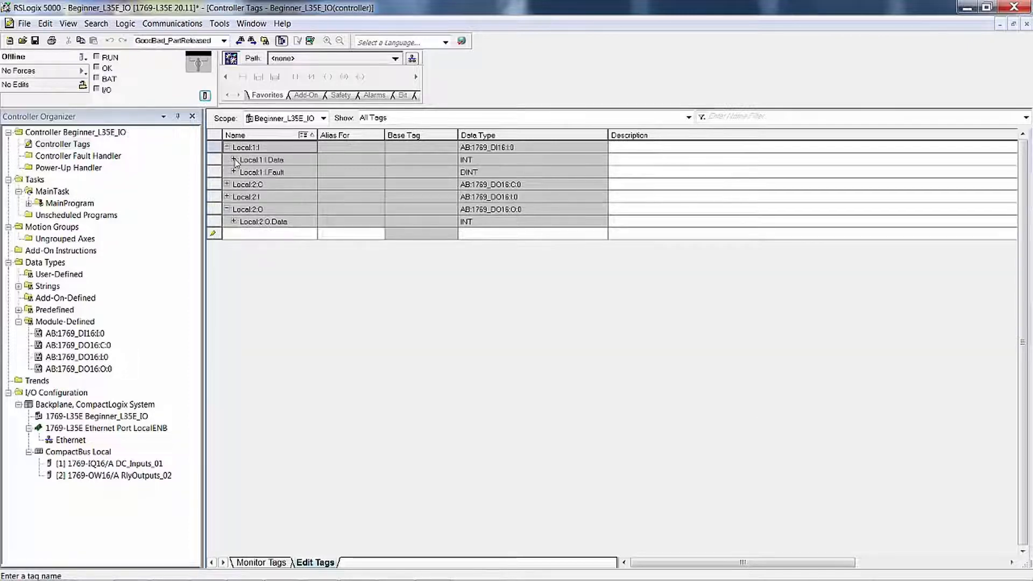
left_click(234, 159)
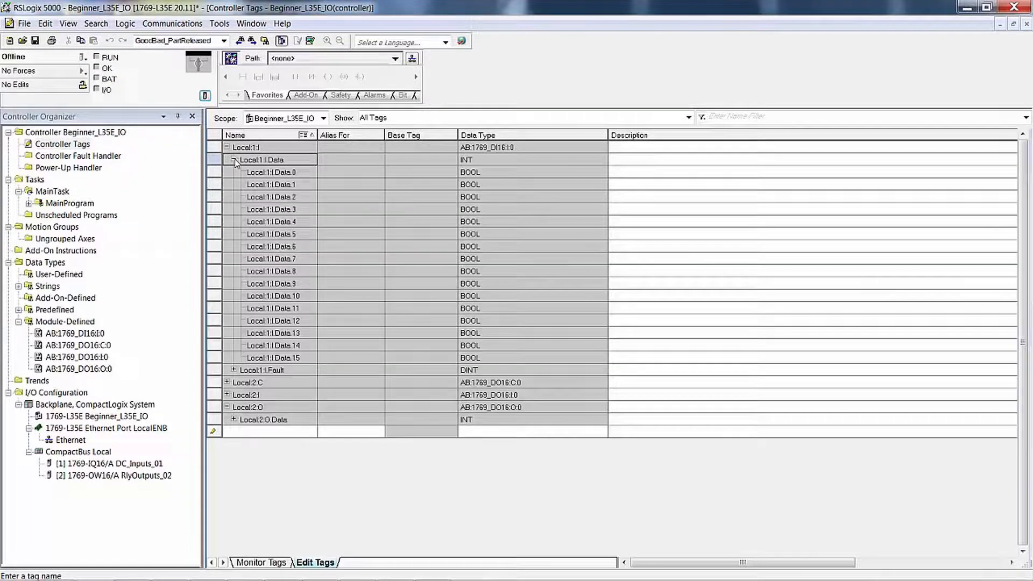
left_click(233, 419)
scroll(318, 433, "up", 2)
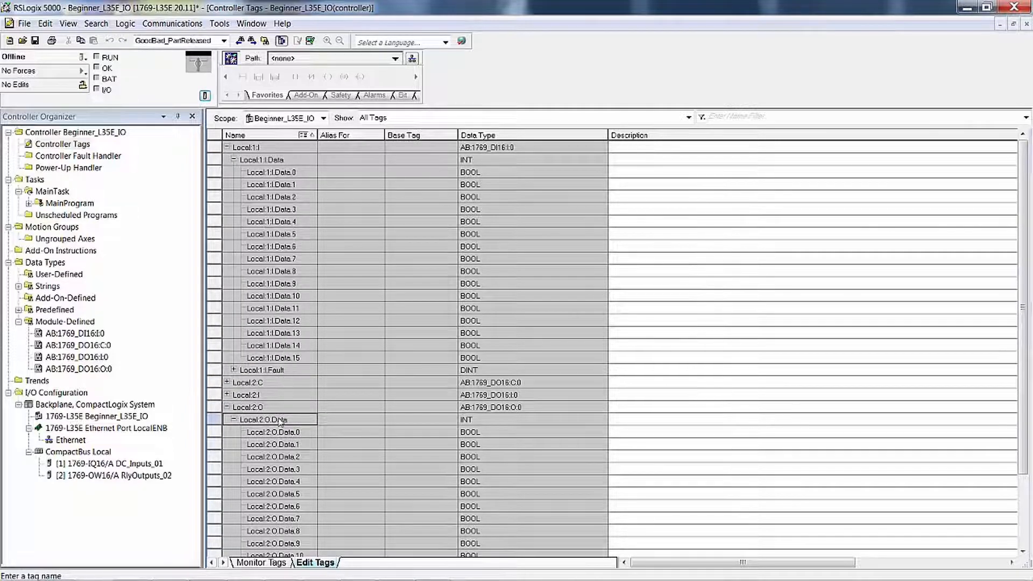
left_click(227, 147)
left_click(227, 185)
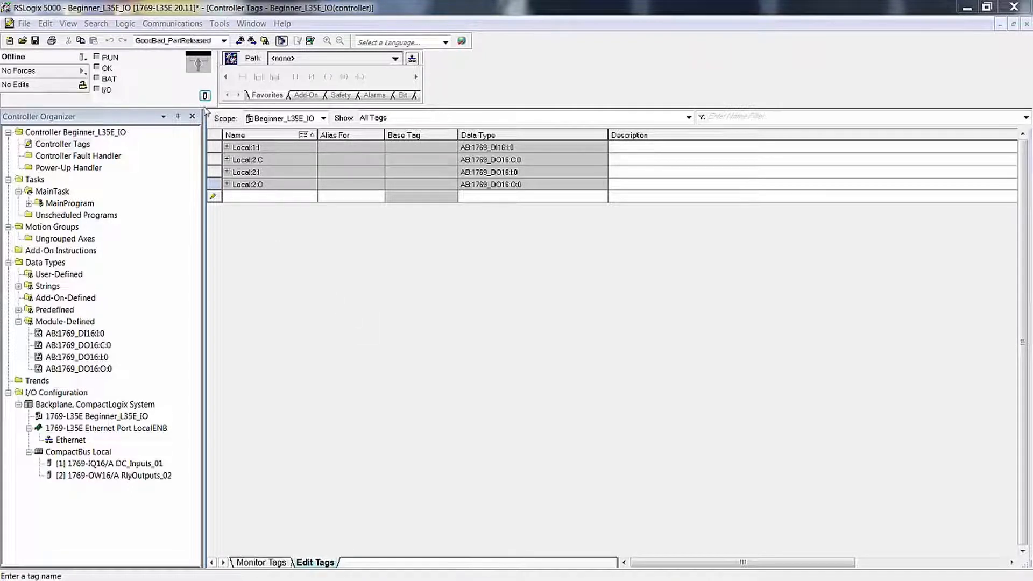
Delete the 1769-IQ16/A DC_Inputs_01 and 1769-OW16/A RlyOutputs_02 modules from the local CompactBus
right_click(121, 466)
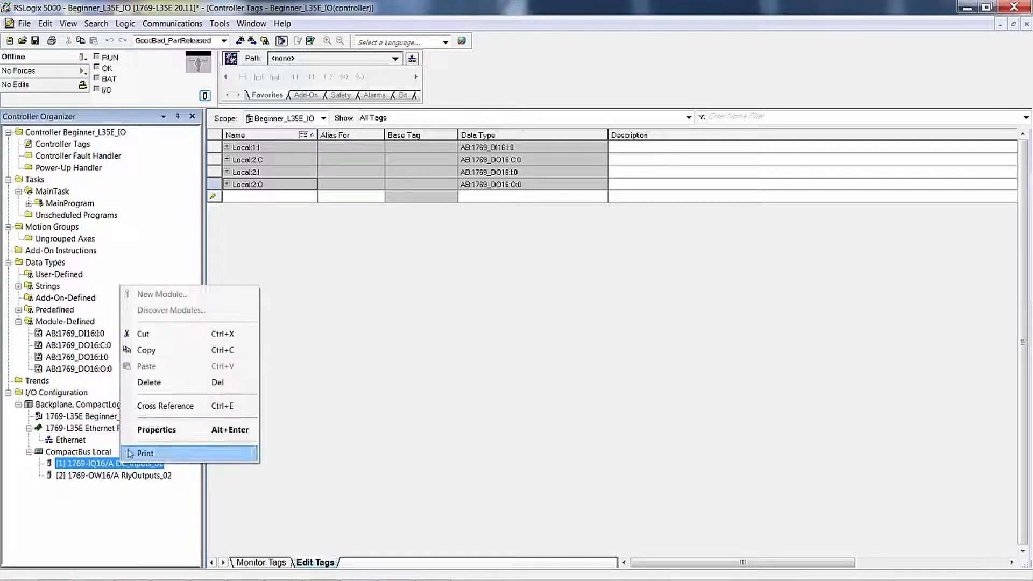
left_click(153, 383)
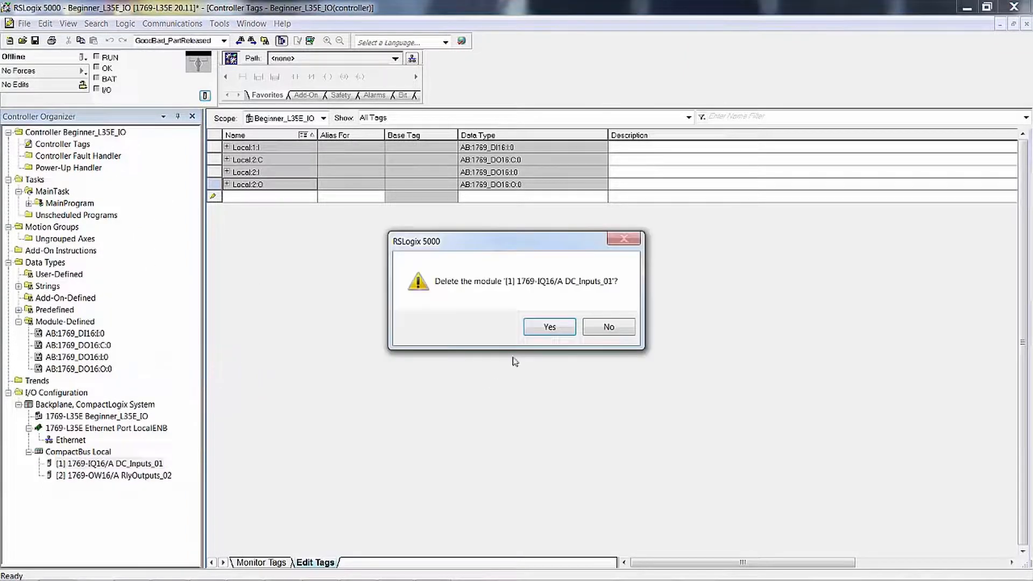
left_click(538, 328)
right_click(96, 466)
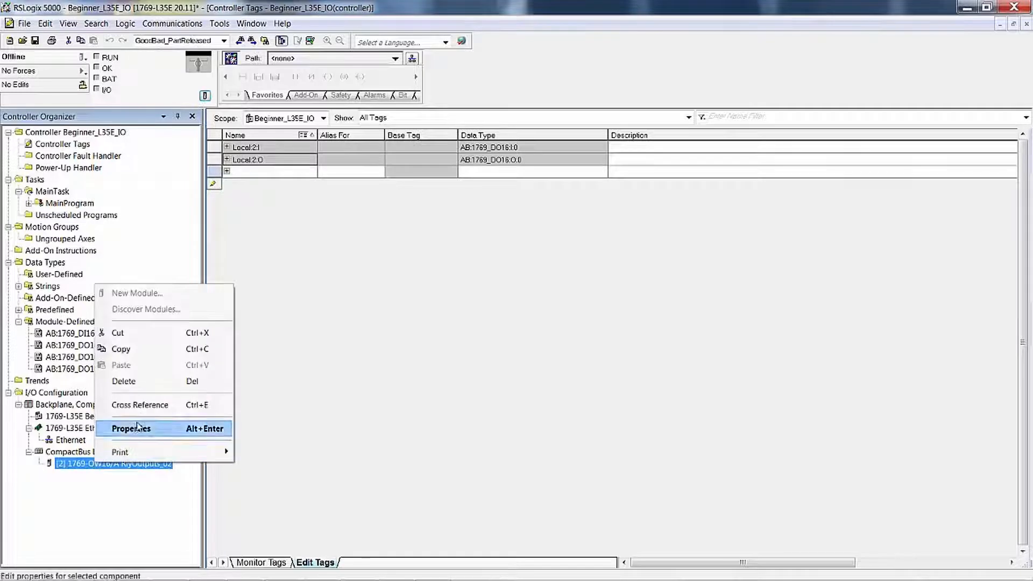
left_click(141, 383)
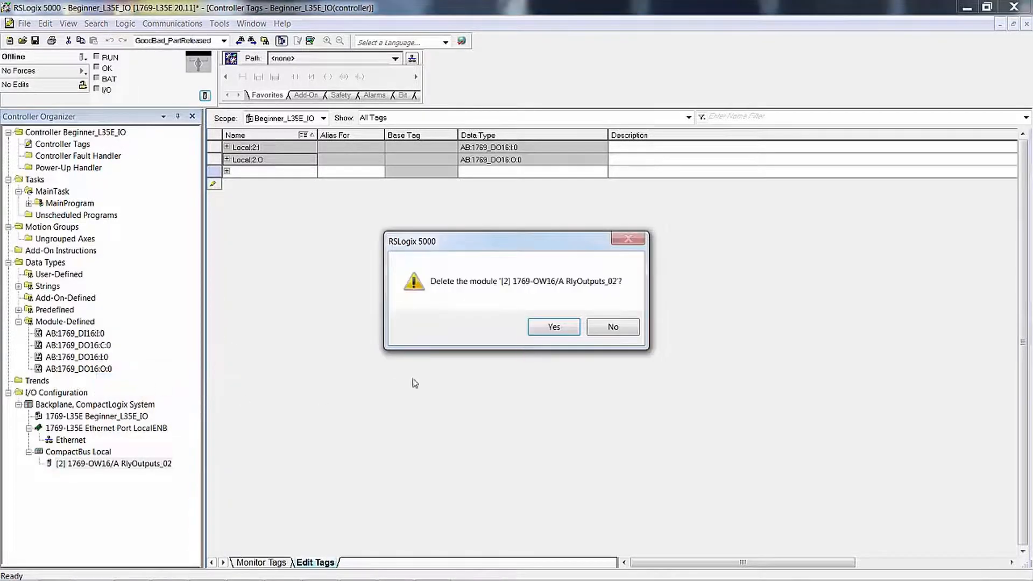
left_click(551, 328)
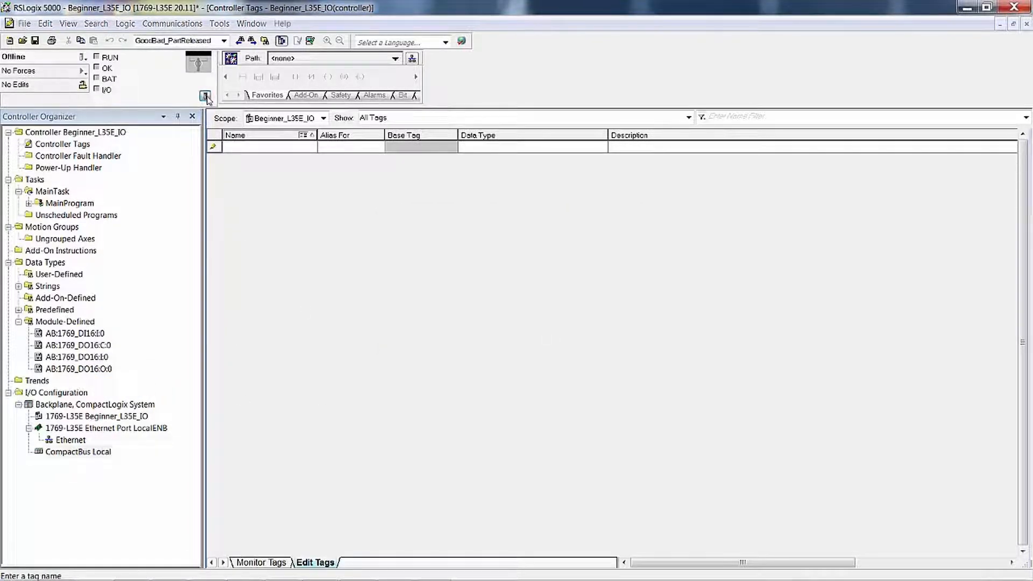
Change the controller type to 1769-L23E-QBFC1 at revision 20 in the controller properties and accept the change
left_click(204, 96)
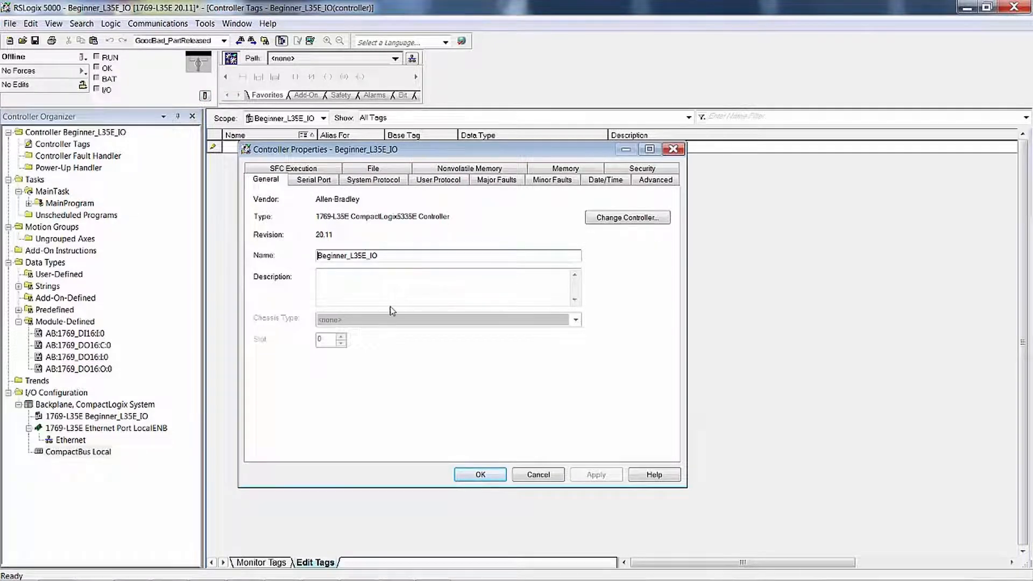
left_click(628, 220)
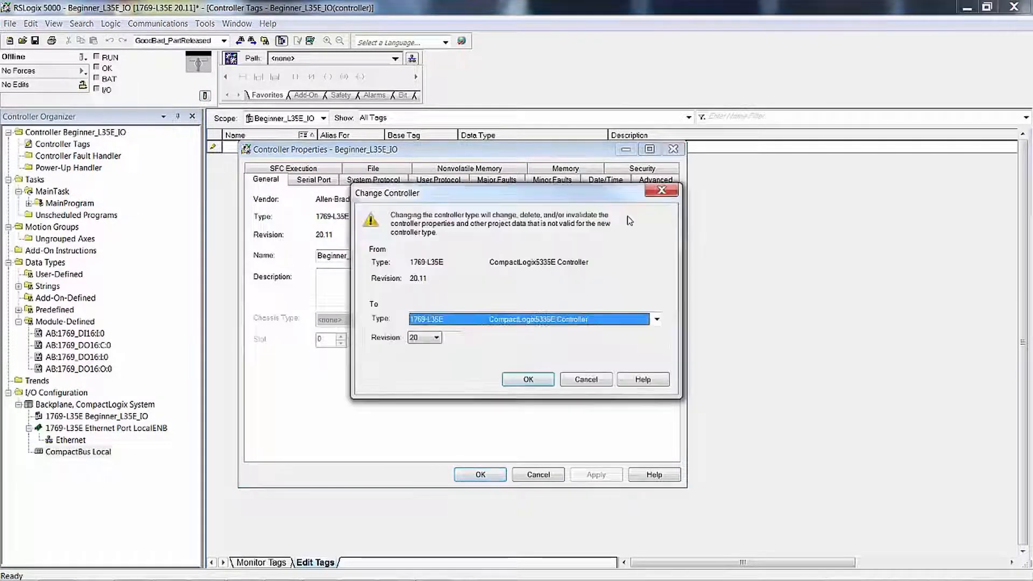
left_click(656, 320)
scroll(657, 345, "up", 3)
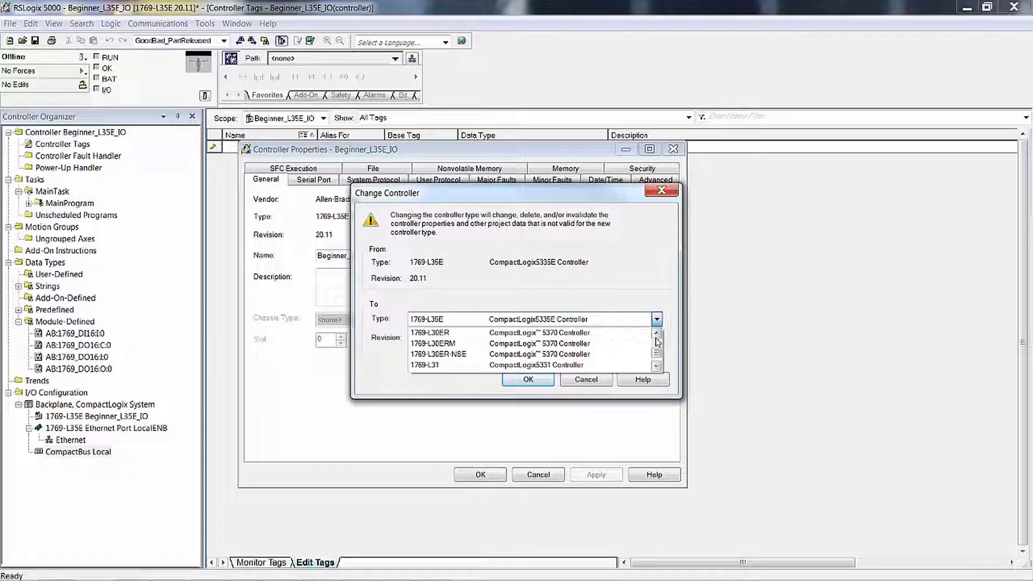
scroll(658, 344, "up", 1)
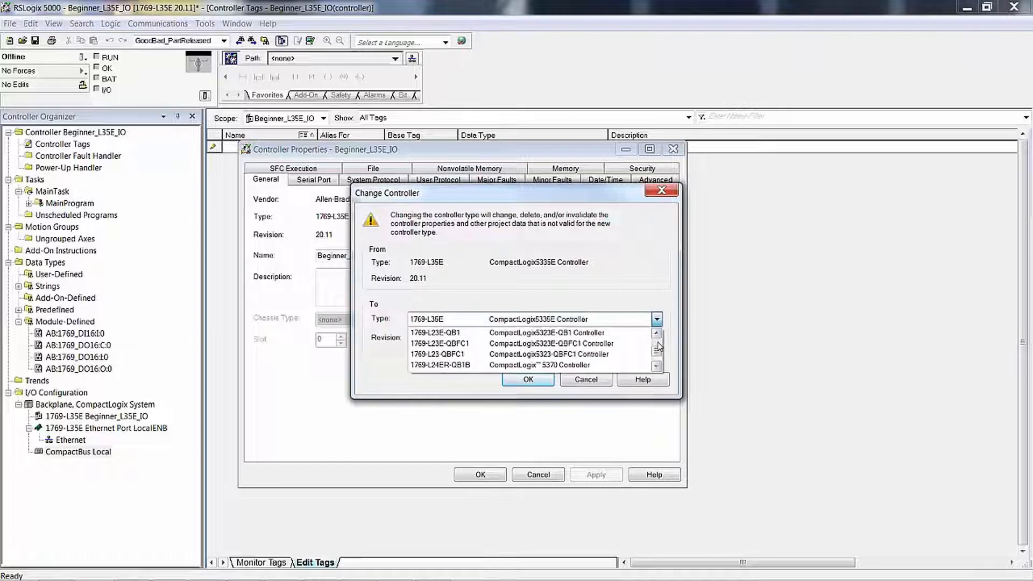
scroll(517, 355, "up", 3)
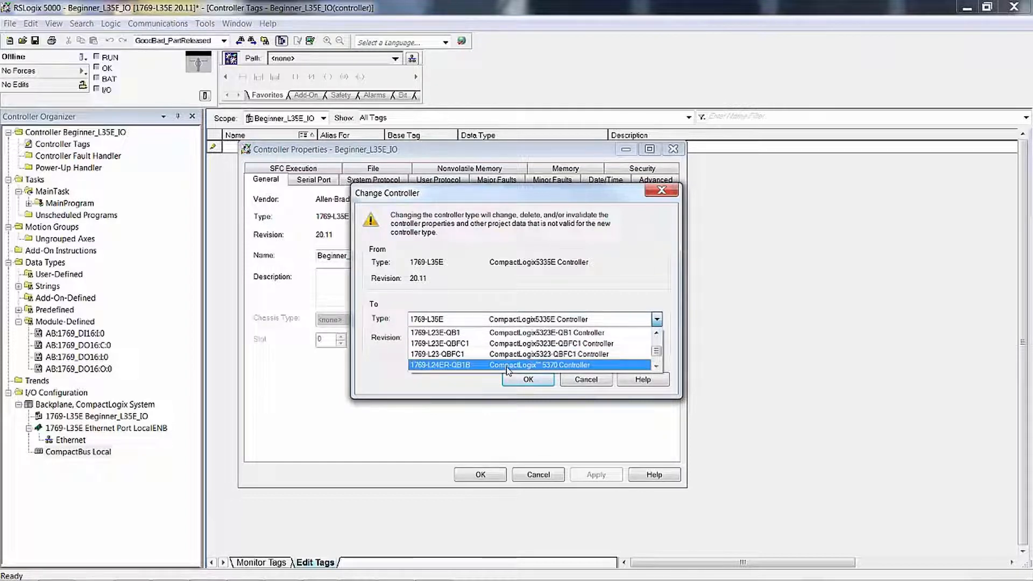
scroll(512, 371, "down", 2)
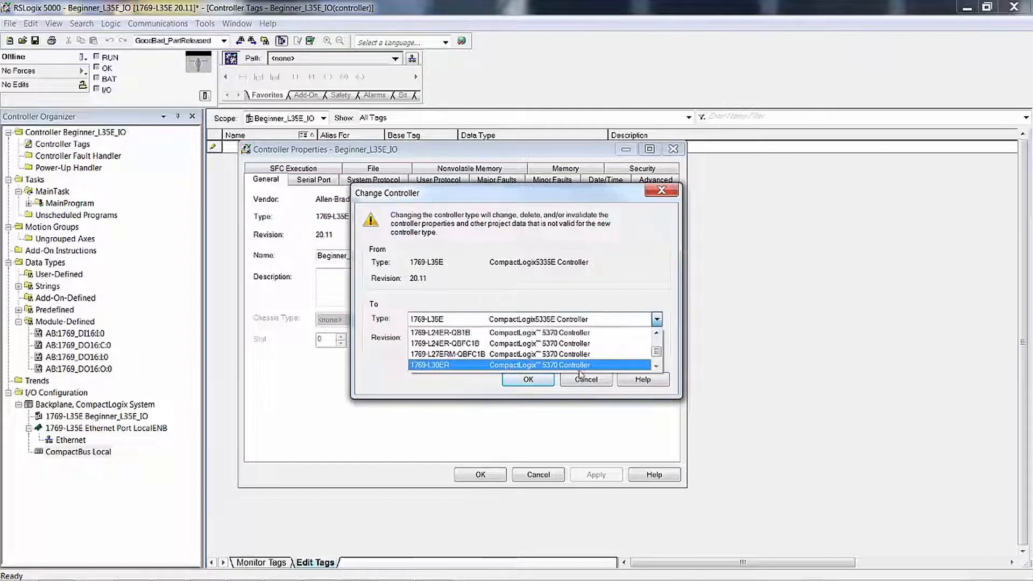
left_click(656, 333)
left_click(656, 333)
left_click(656, 333)
left_click(656, 333)
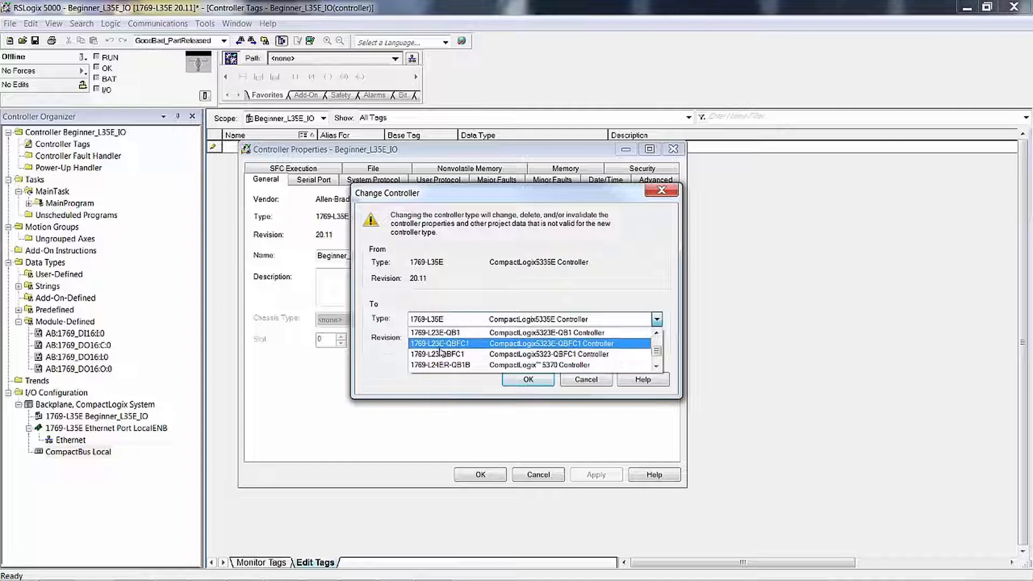
left_click(441, 343)
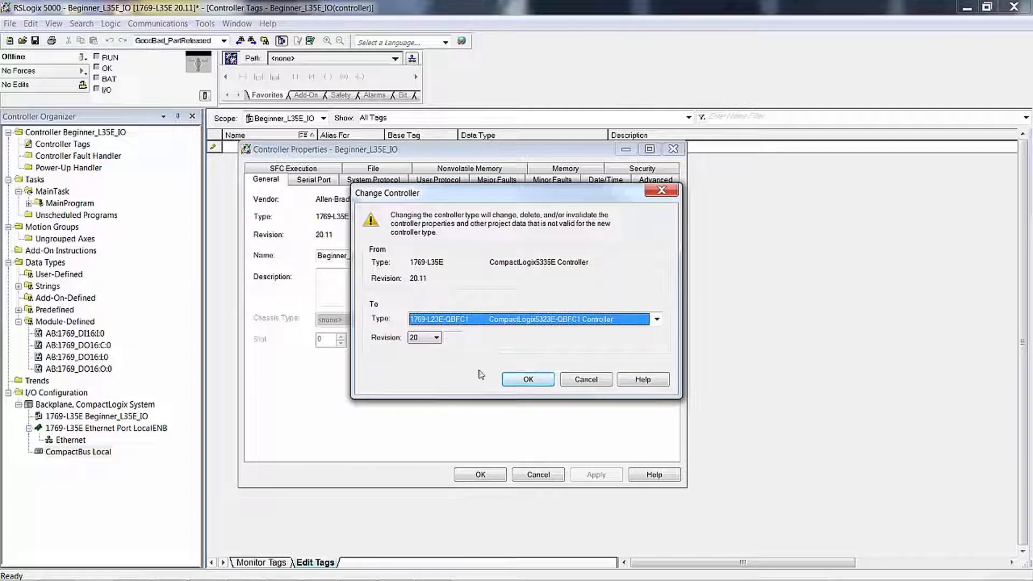
left_click(538, 382)
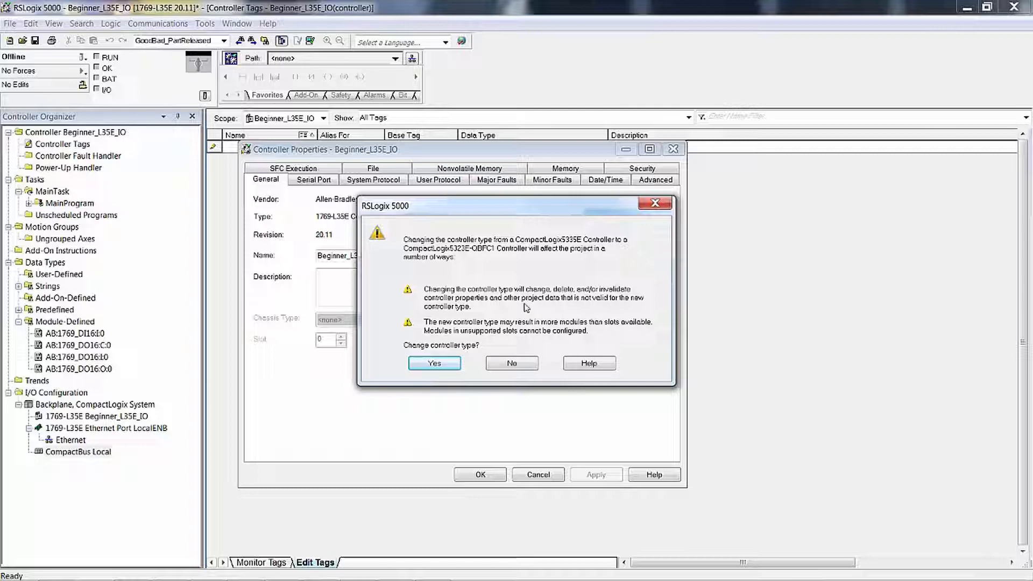
left_click(442, 364)
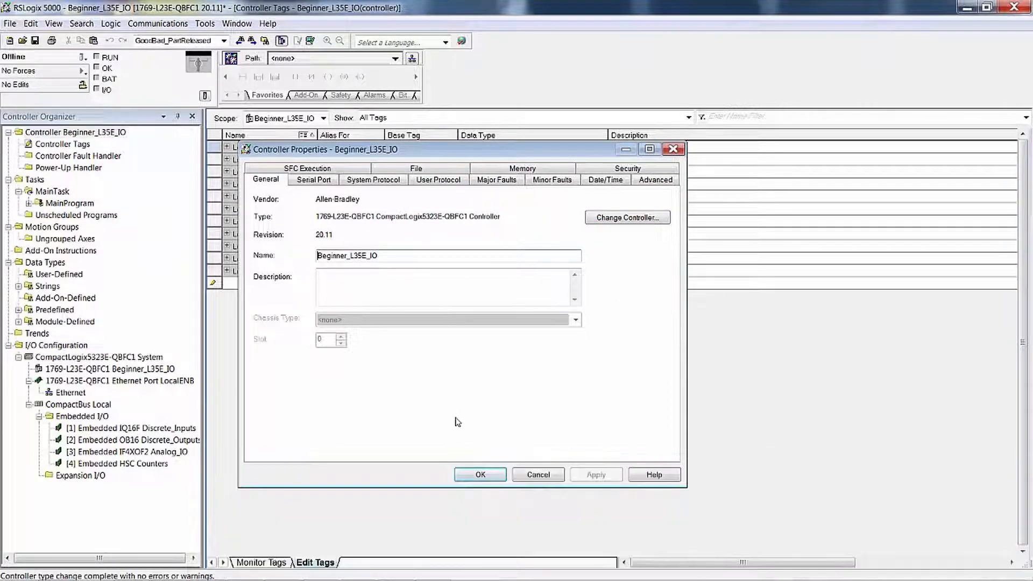
left_click(462, 473)
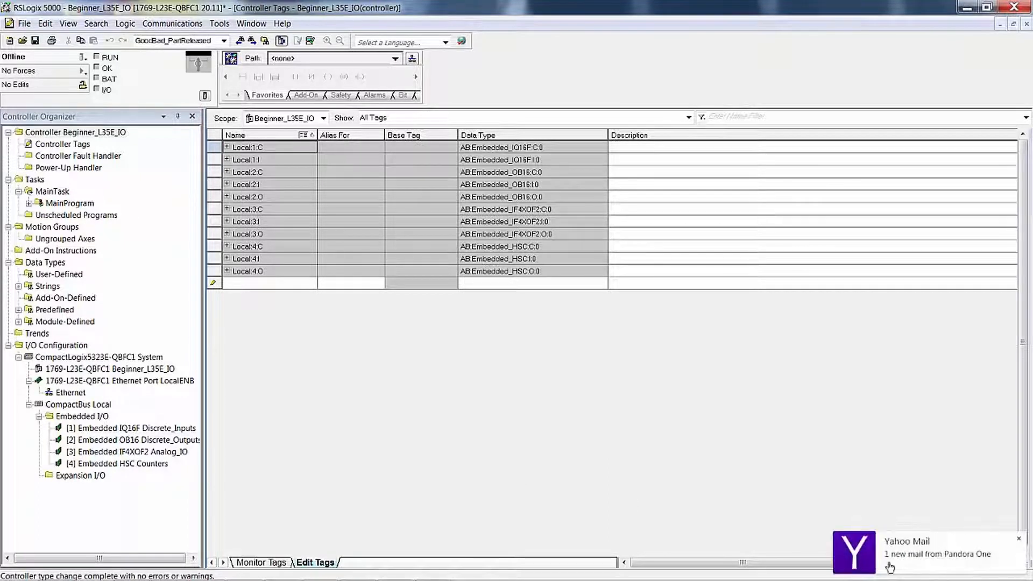
Expand the Module-Defined data types and examine the Data bits of the embedded input module's Local:1:I tag
left_click(1018, 538)
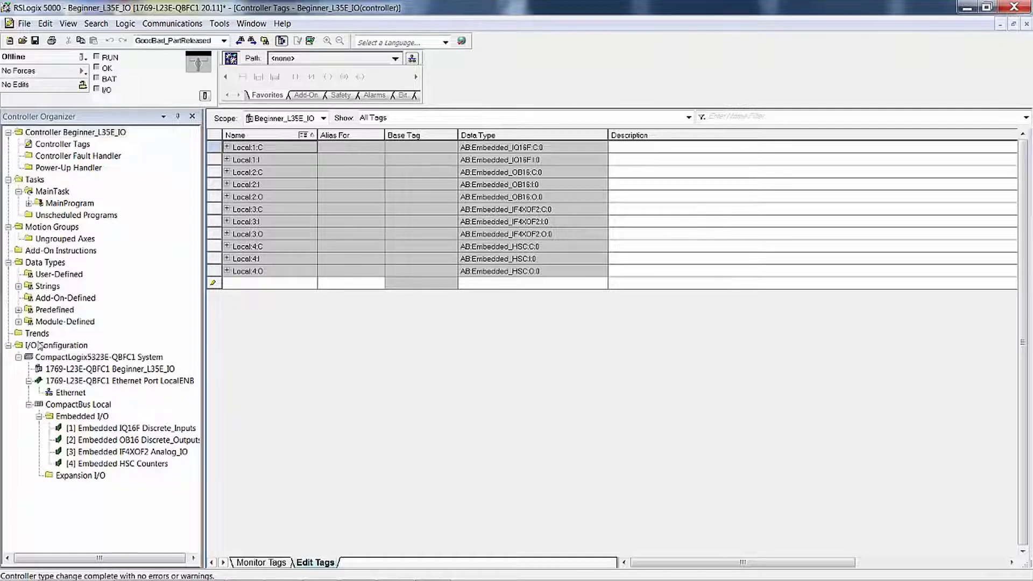
left_click(18, 322)
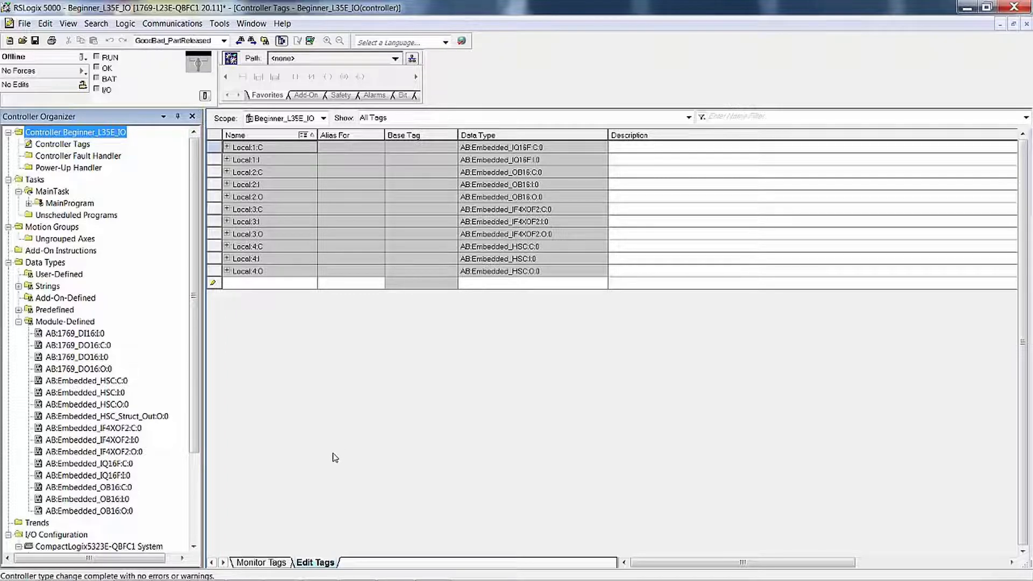
left_click(226, 159)
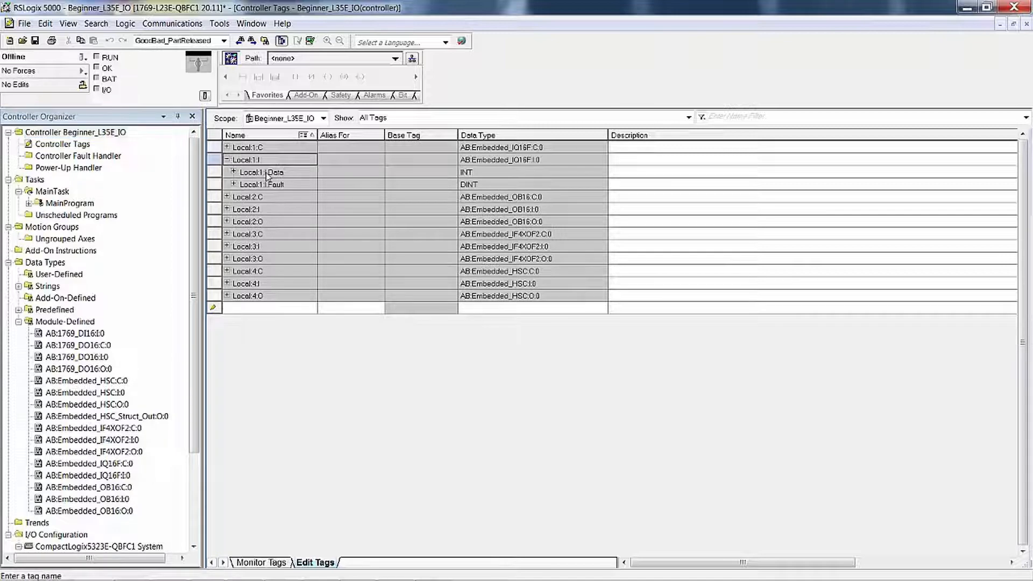
left_click(233, 173)
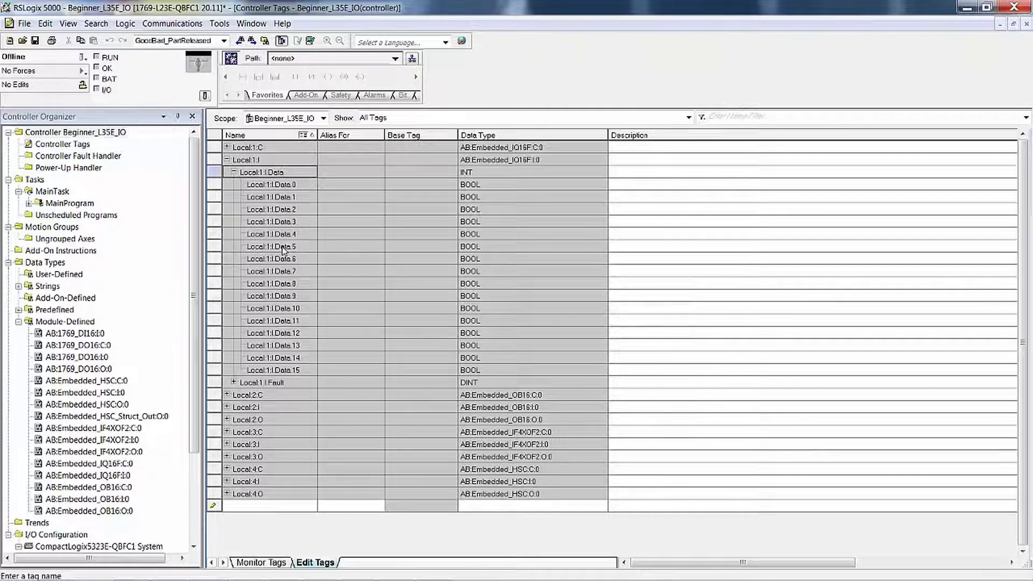
left_click(227, 160)
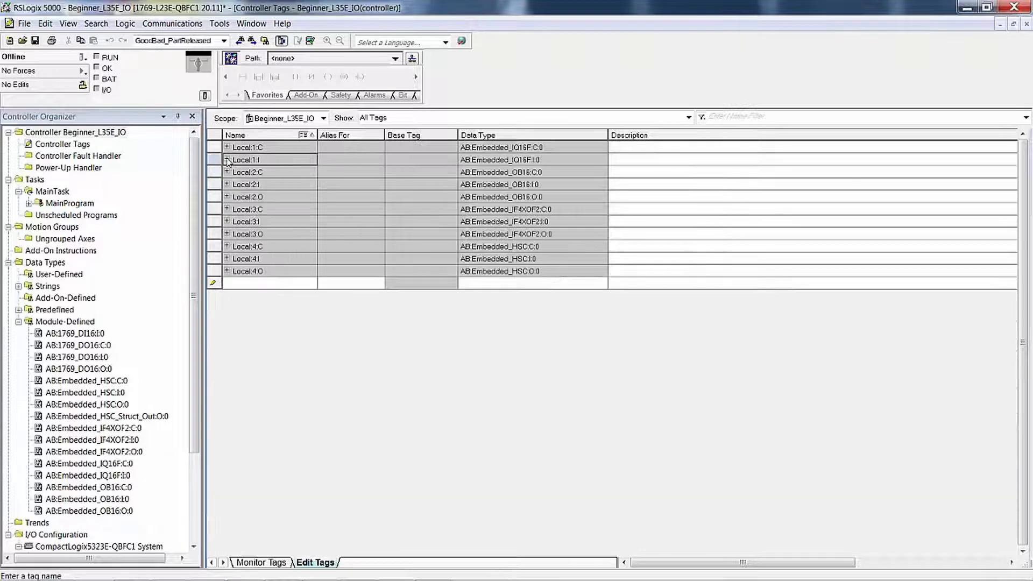
Examine the Data bits of the embedded output module's Local:2:O tag and recheck the members of Local:1:I
left_click(227, 197)
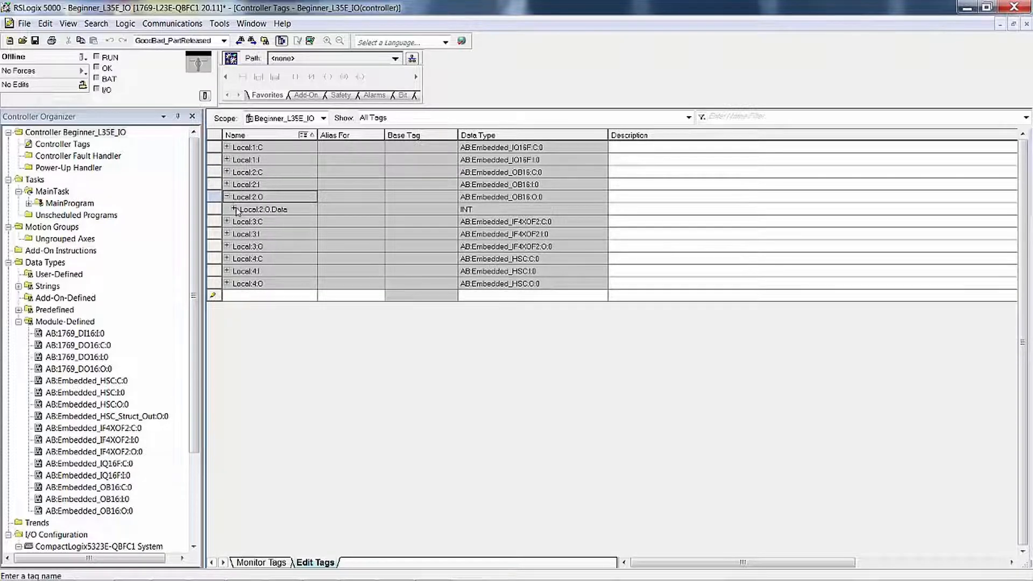
left_click(234, 209)
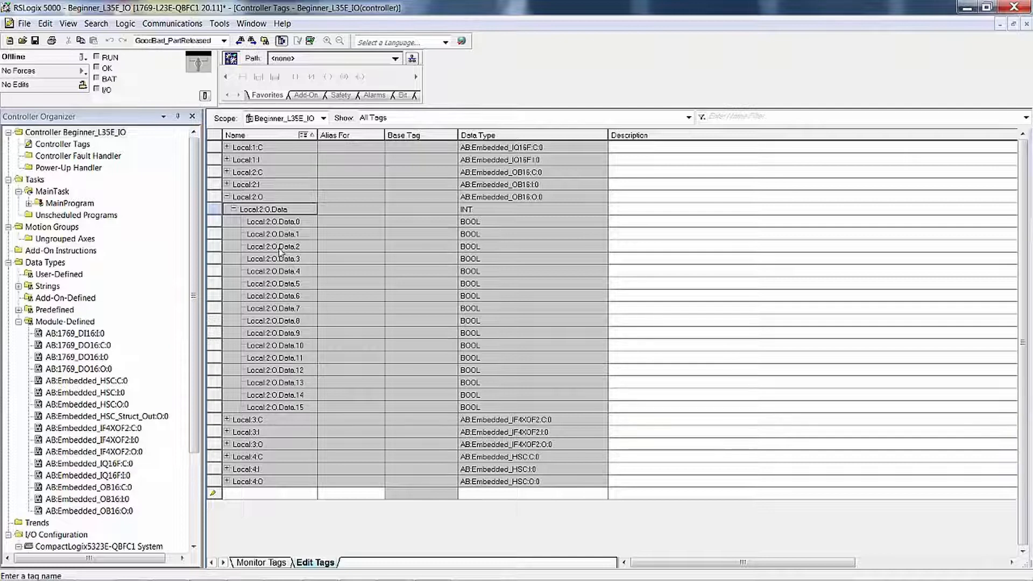
left_click(226, 159)
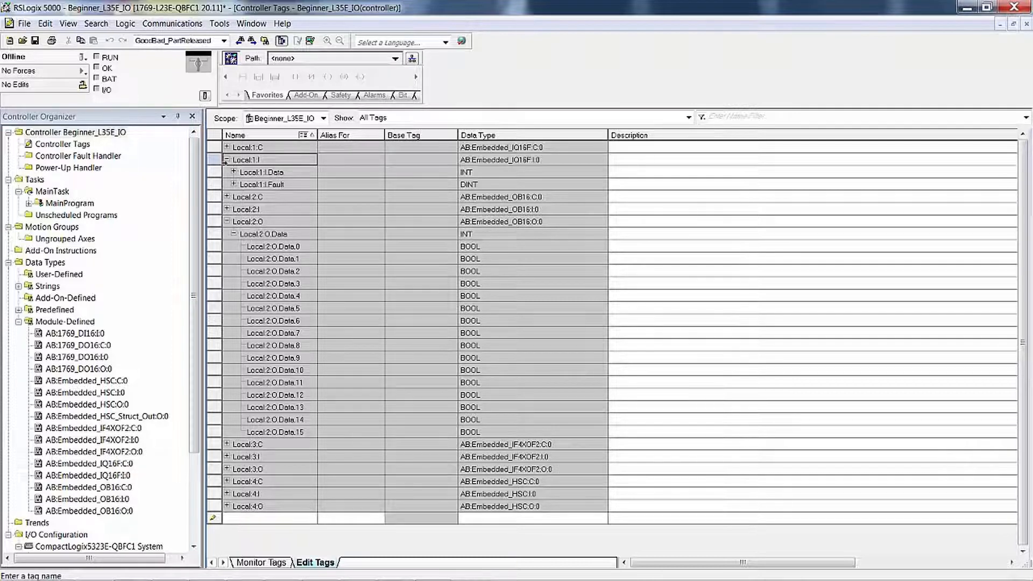
left_click(226, 160)
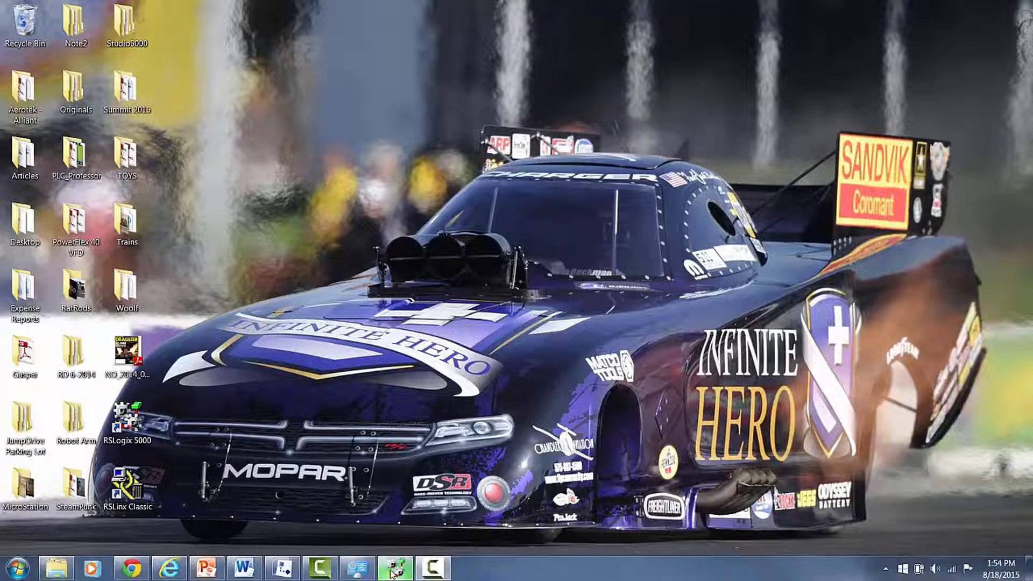
Switch from the desktop back to the RSLogix 5000 project
left_click(395, 569)
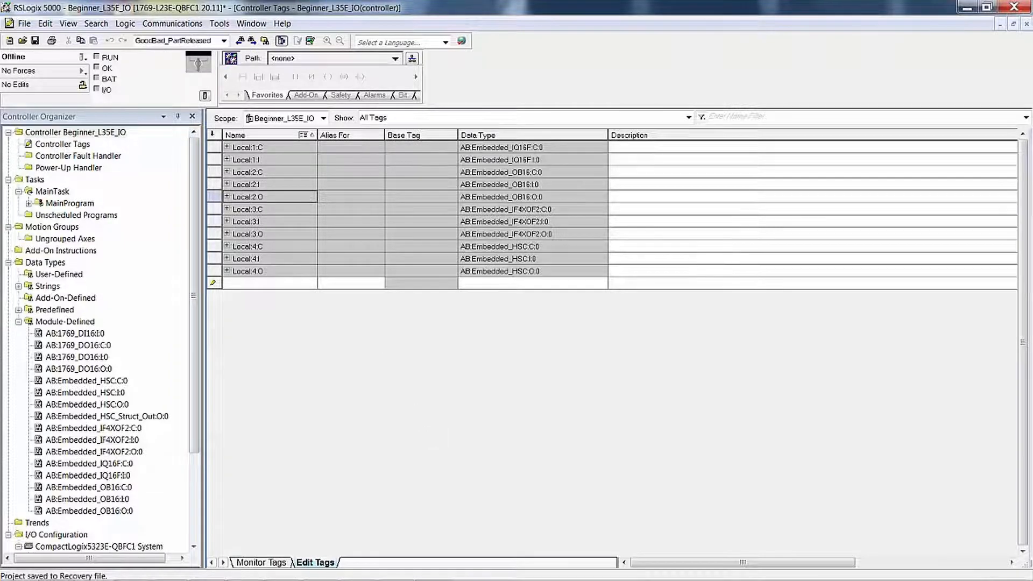
Hide the Controller Organizer, and close the Beginner_L35E_IO project with its changes saved
left_click(192, 116)
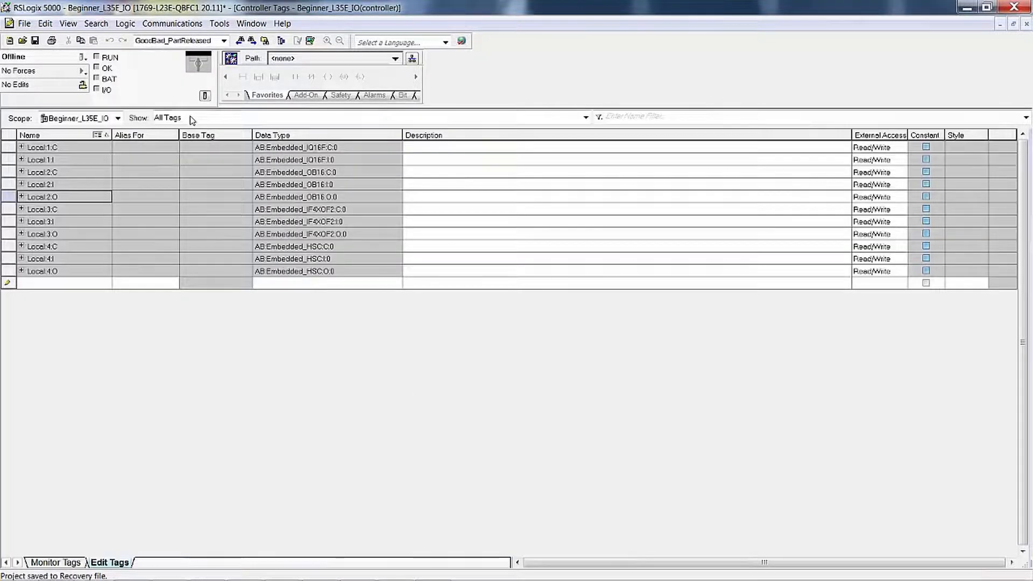
left_click(24, 25)
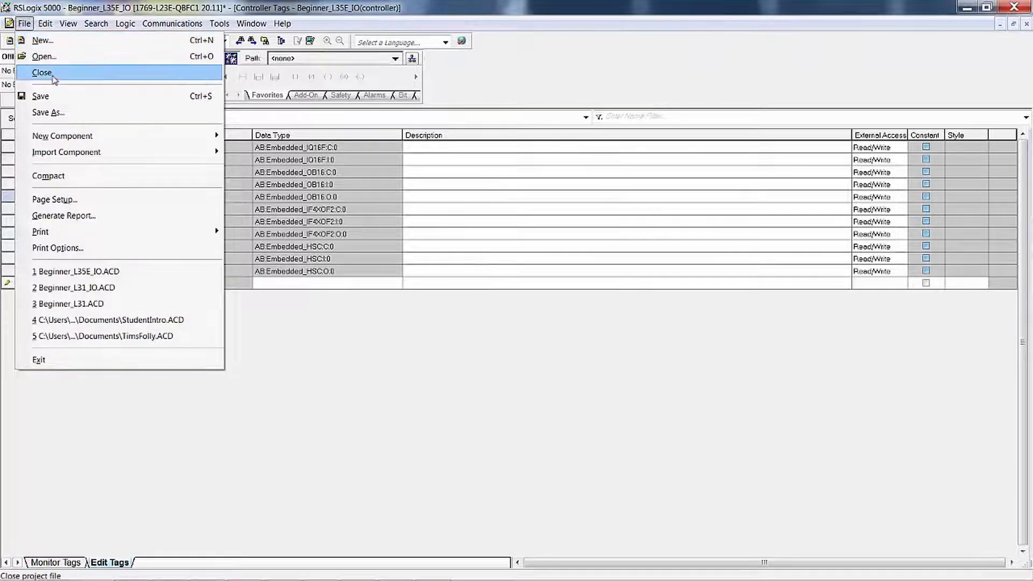
left_click(53, 78)
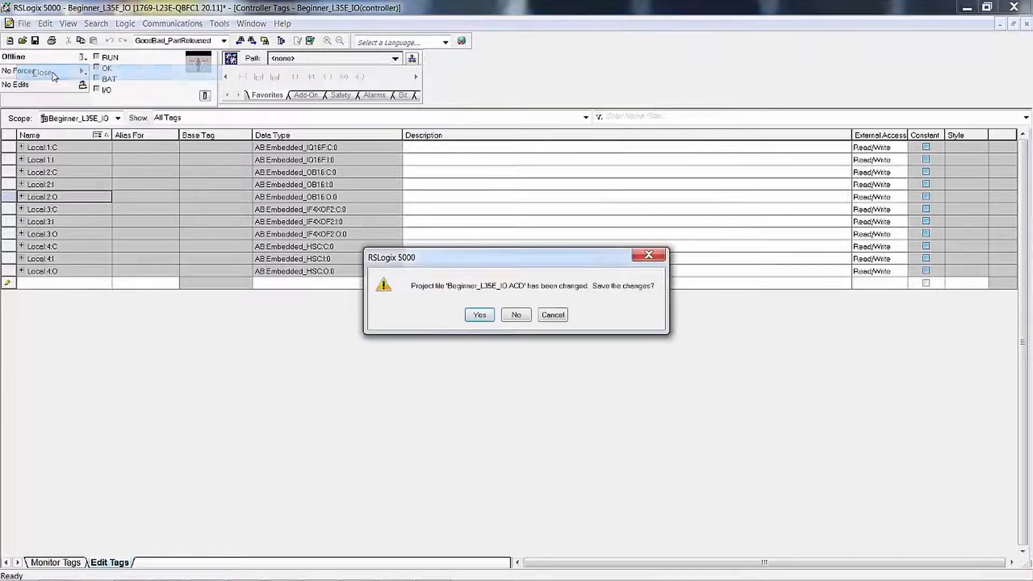
left_click(490, 318)
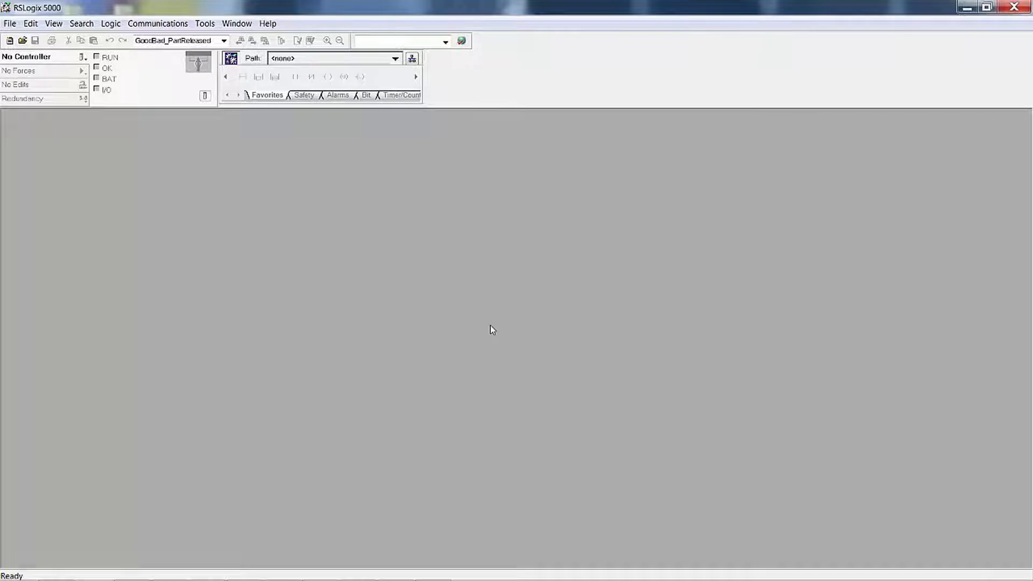
Start a new controller project with a 1756-L71 ControlLogix 5570 controller at revision 20
left_click(10, 23)
left_click(28, 41)
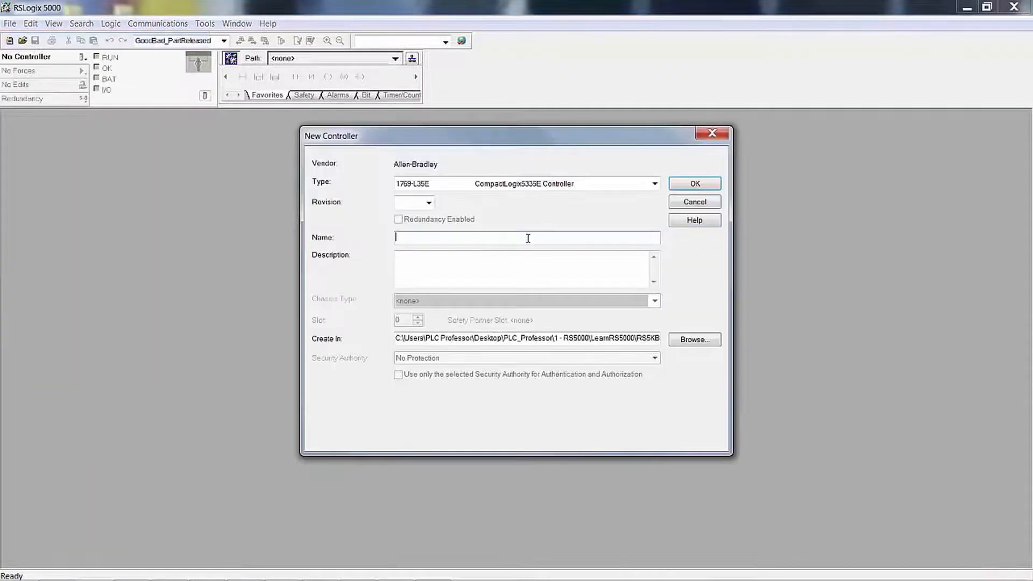
left_click(655, 183)
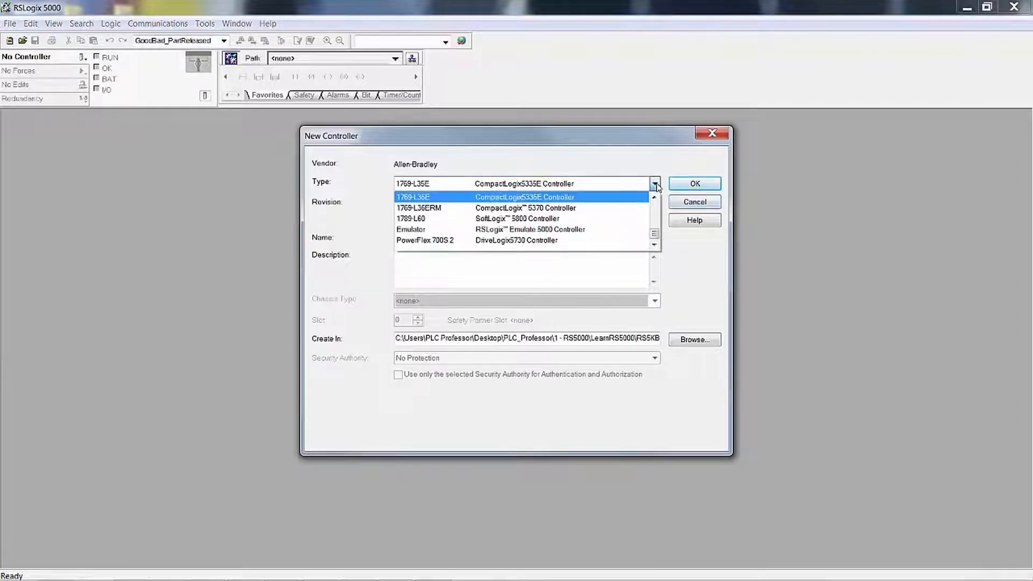
scroll(654, 211, "up", 5)
scroll(653, 209, "up", 3)
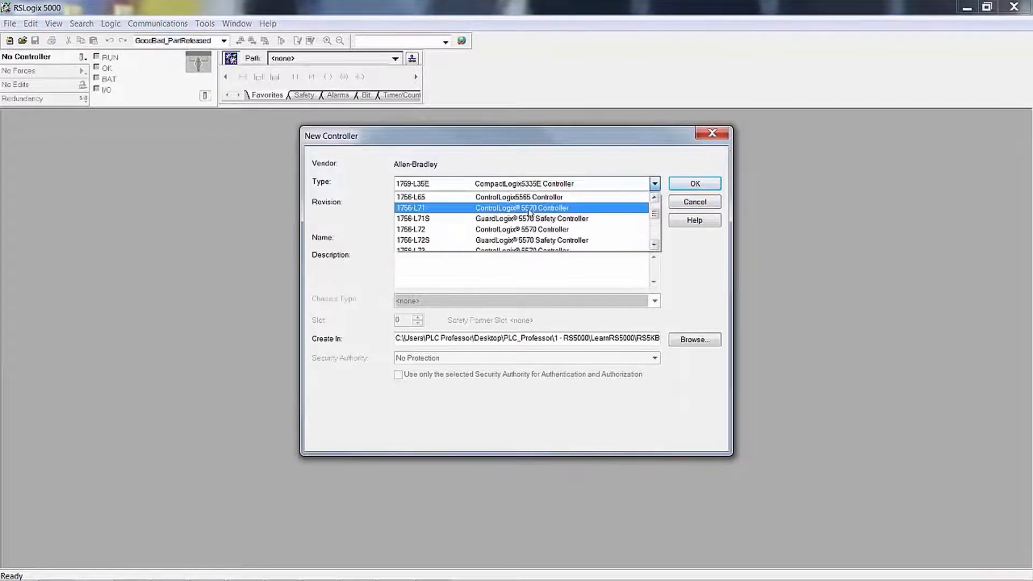
left_click(526, 210)
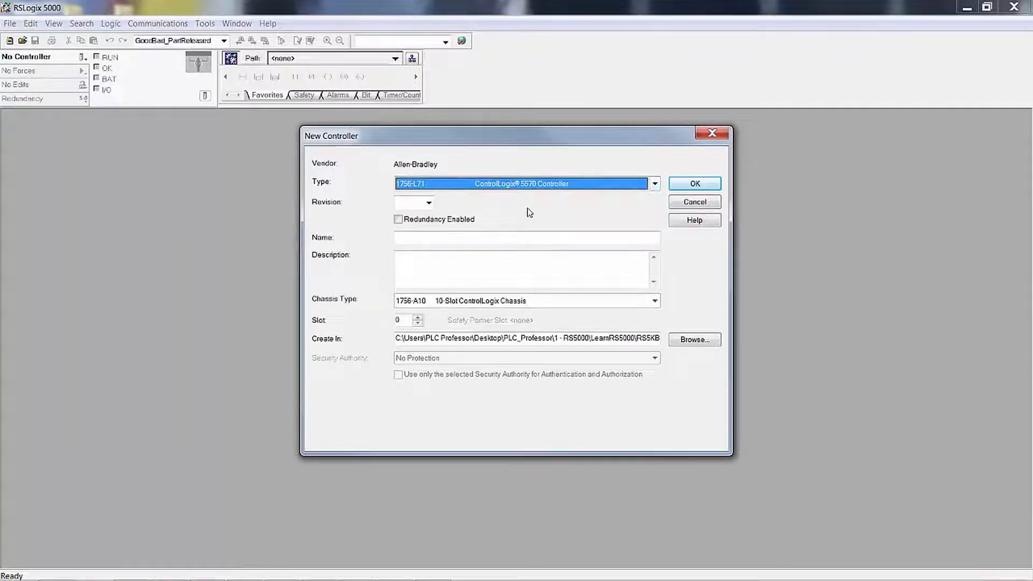
left_click(429, 202)
left_click(411, 250)
Name the controller CLX_Beginner_L71, confirm the project folder inside LearnRS5000 and create the project
left_click(411, 238)
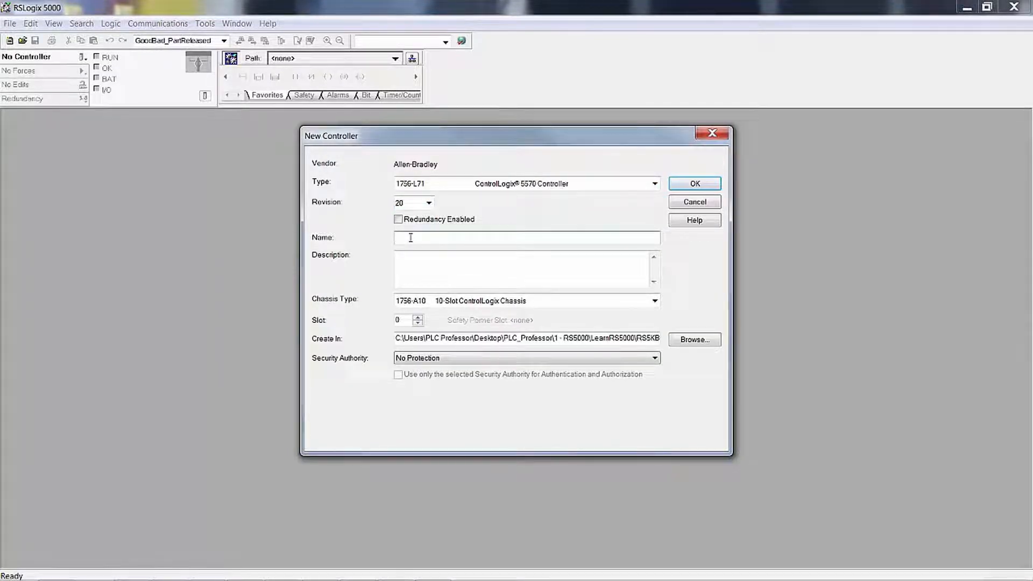
type("CLX_Beginner_L71")
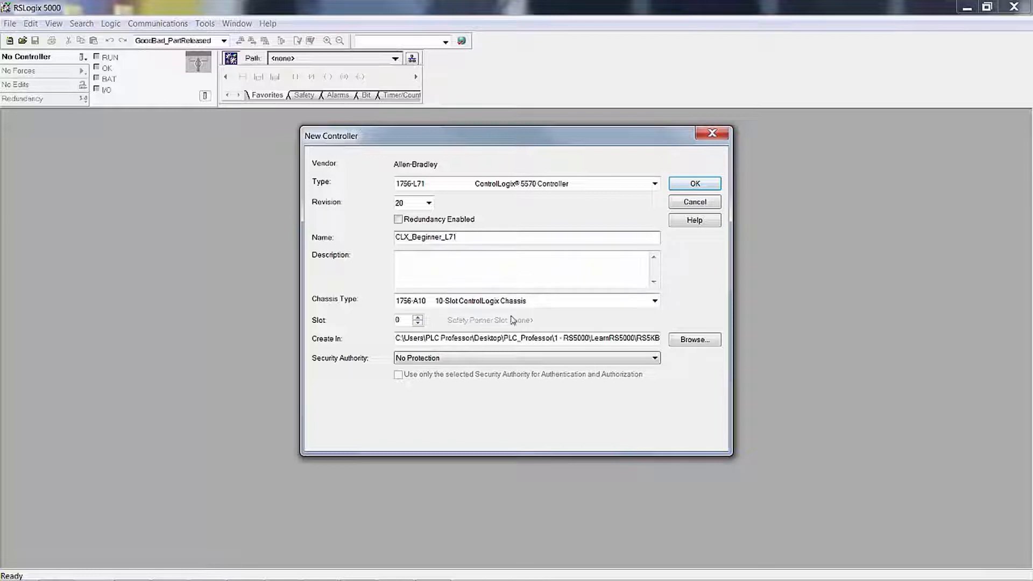
left_click(691, 340)
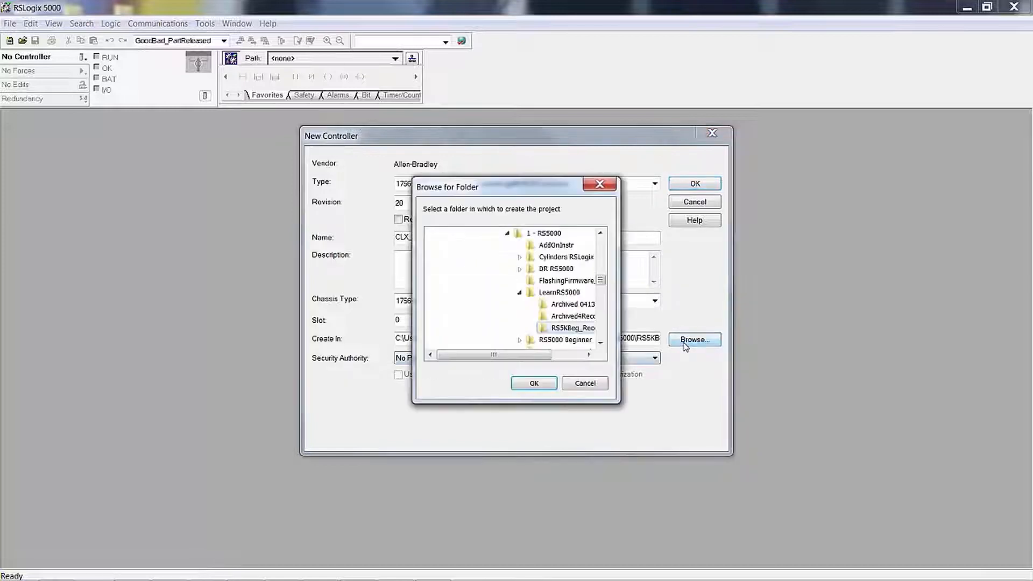
left_click(564, 328)
left_click(534, 383)
left_click(694, 184)
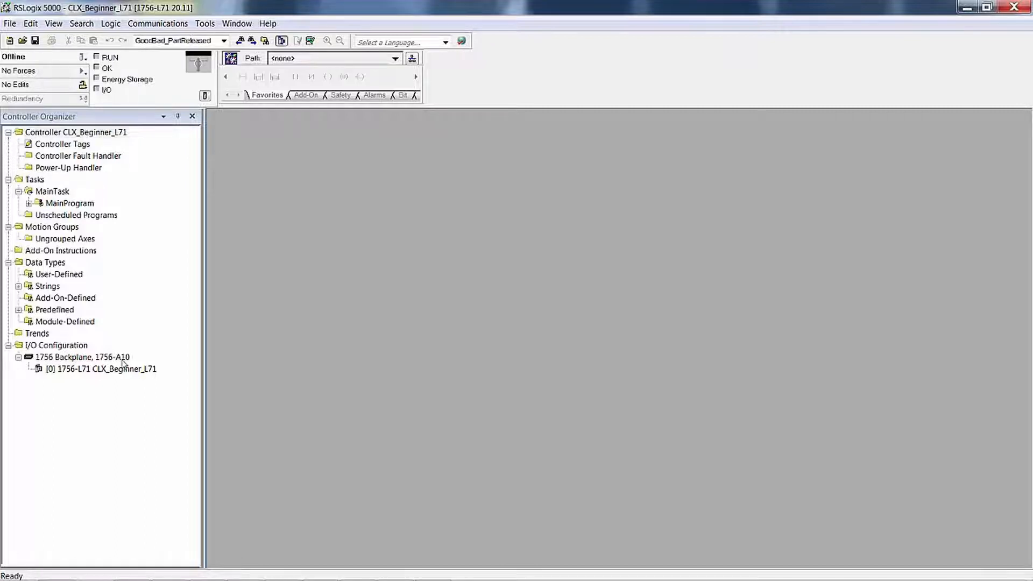
Change the controller's chassis type to the 1756-A7 7-slot ControlLogix chassis and apply it
left_click(205, 96)
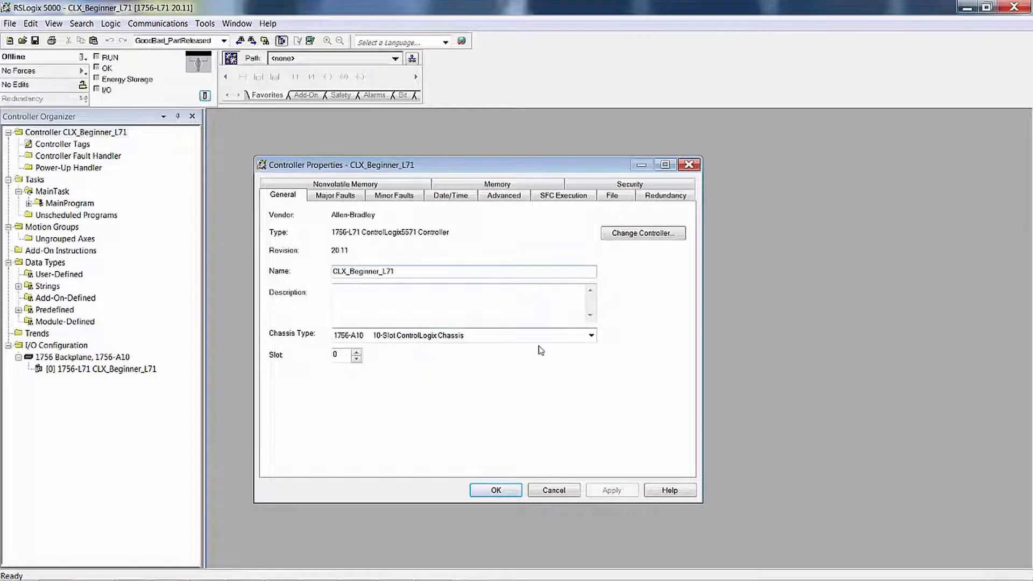
left_click(591, 336)
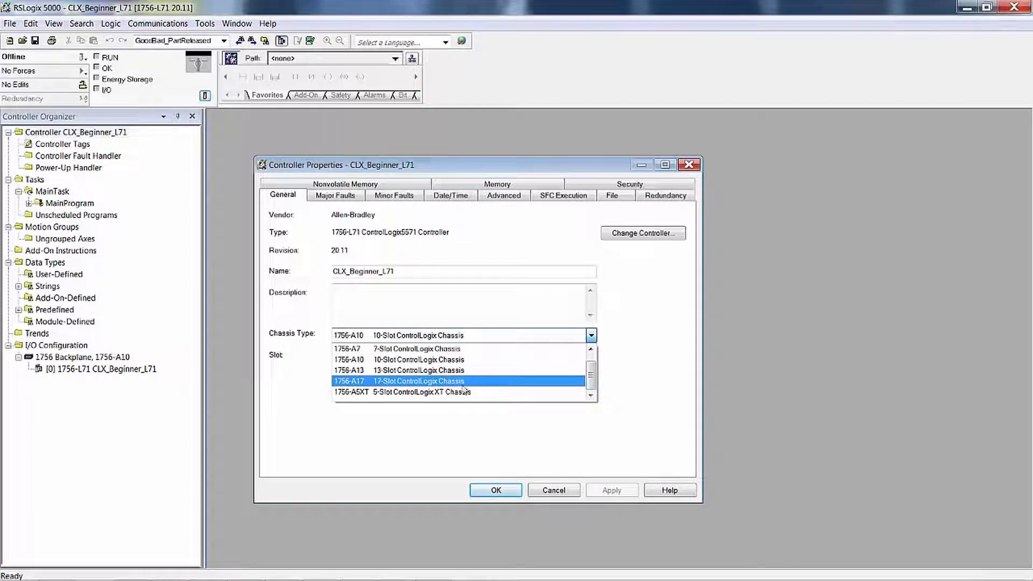
left_click(476, 349)
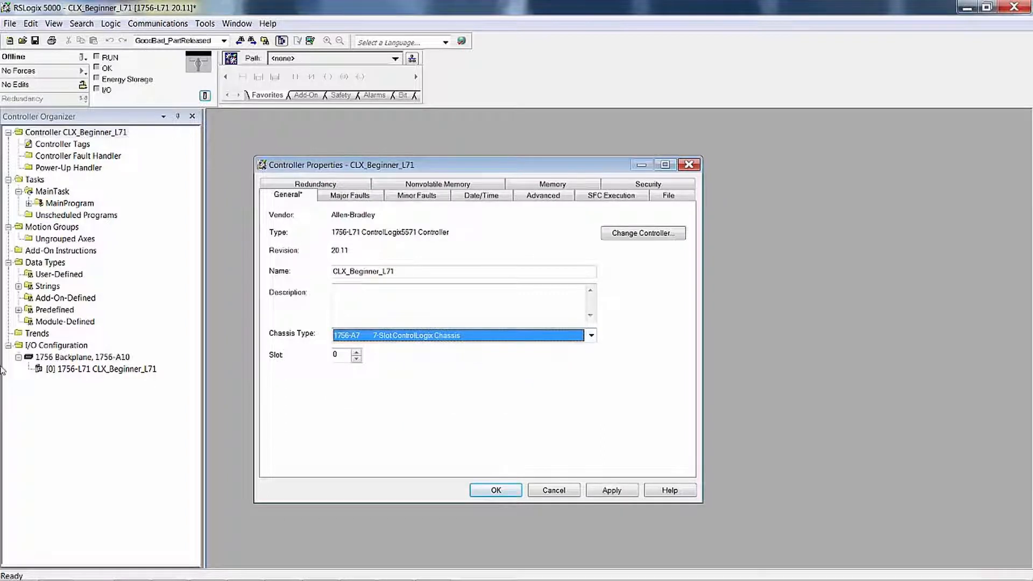
left_click(615, 492)
left_click(496, 491)
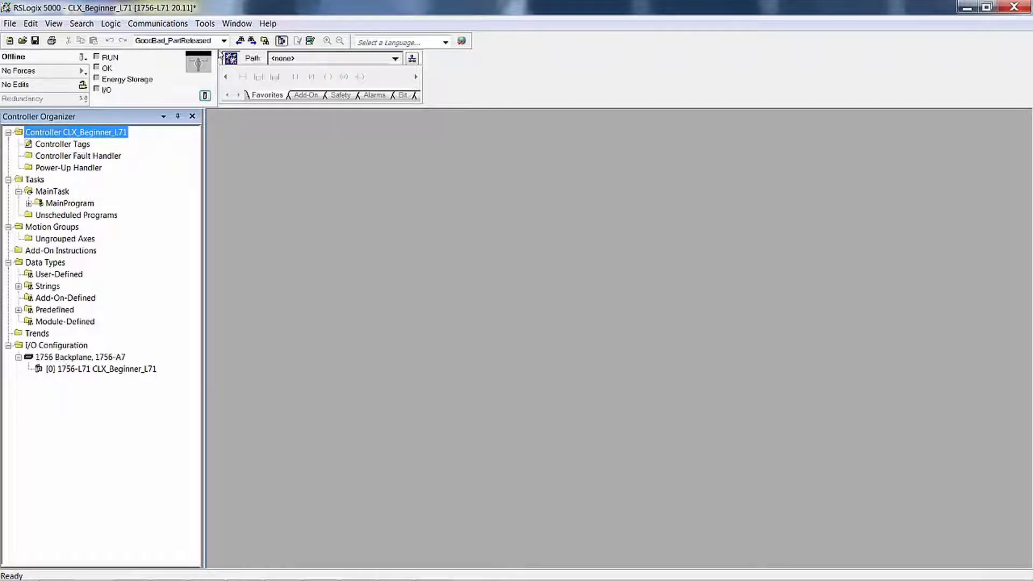
Move the 1756-L71 controller to slot 5 in its controller properties and accept the change
left_click(205, 95)
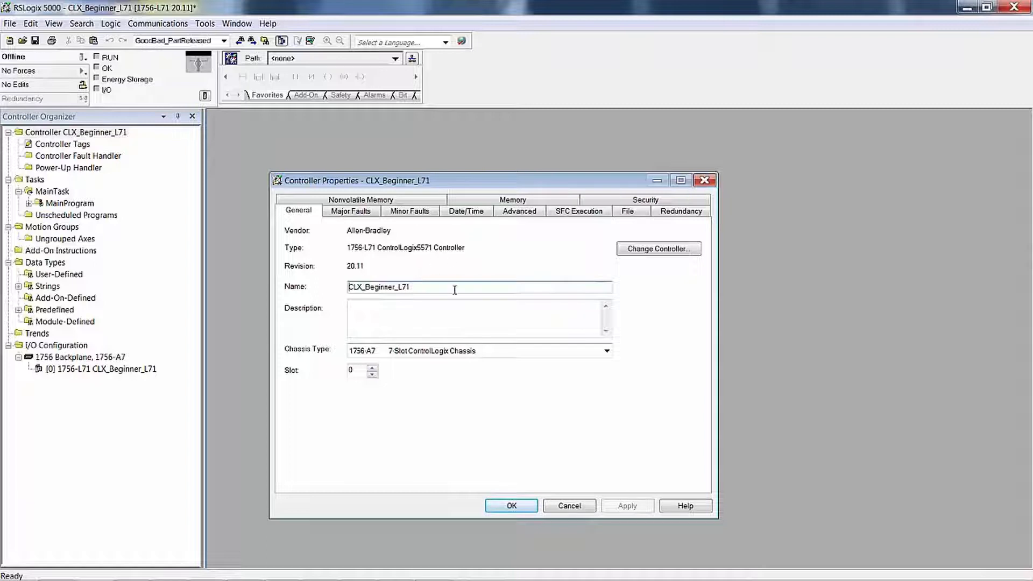
left_click(372, 368)
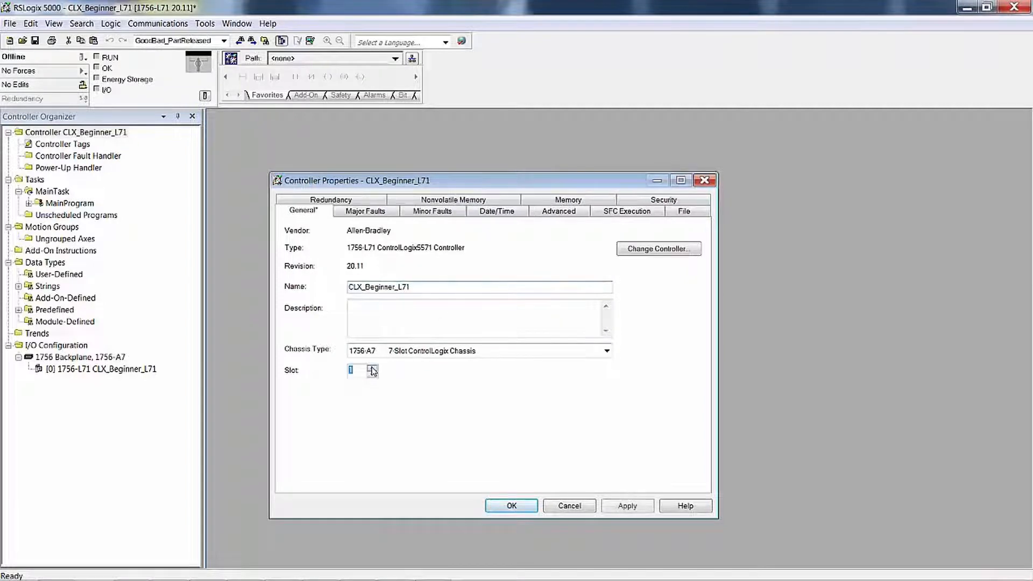
left_click(372, 368)
left_click(372, 368)
left_click(372, 368)
left_click(372, 368)
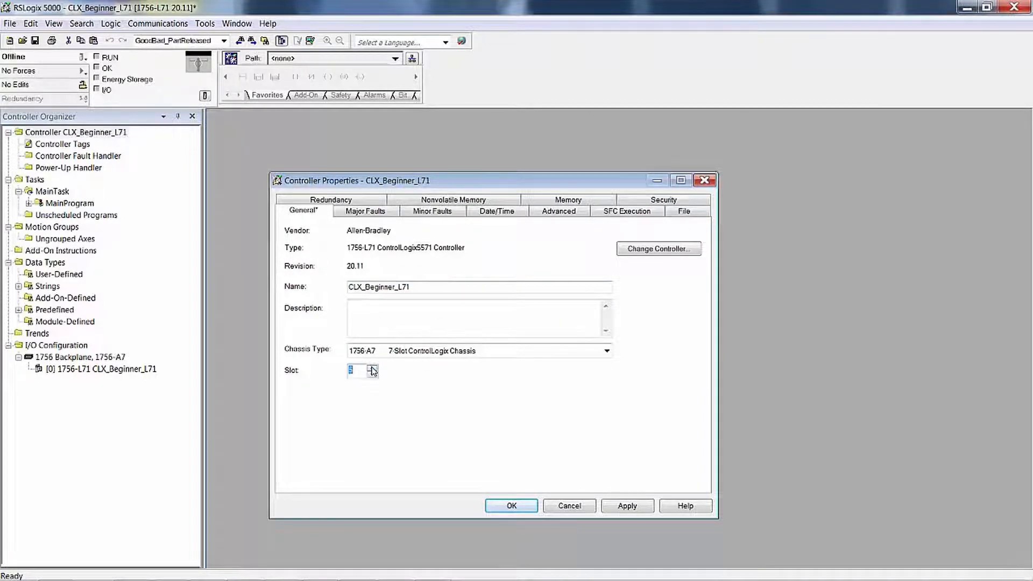
left_click(626, 506)
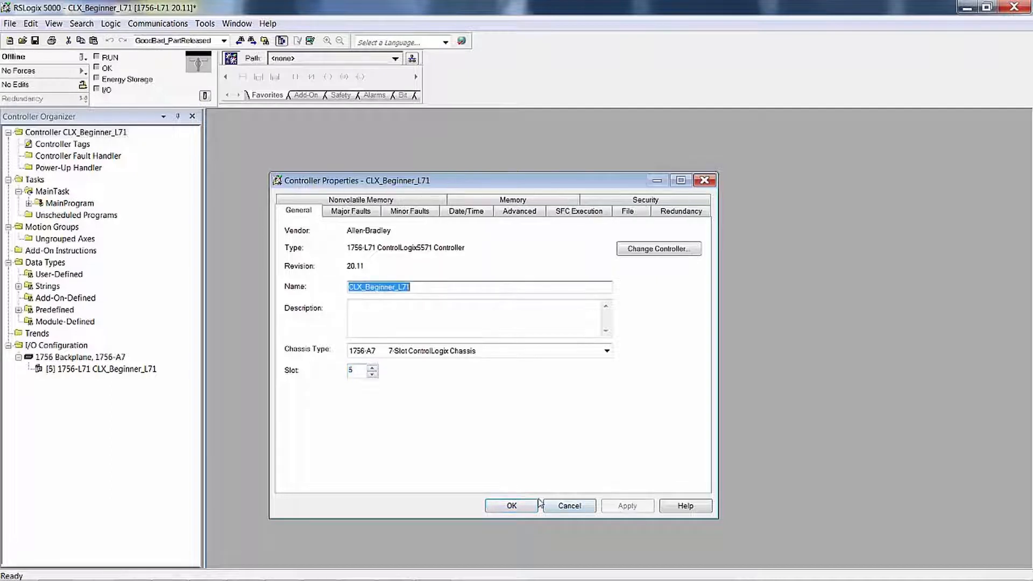
left_click(514, 504)
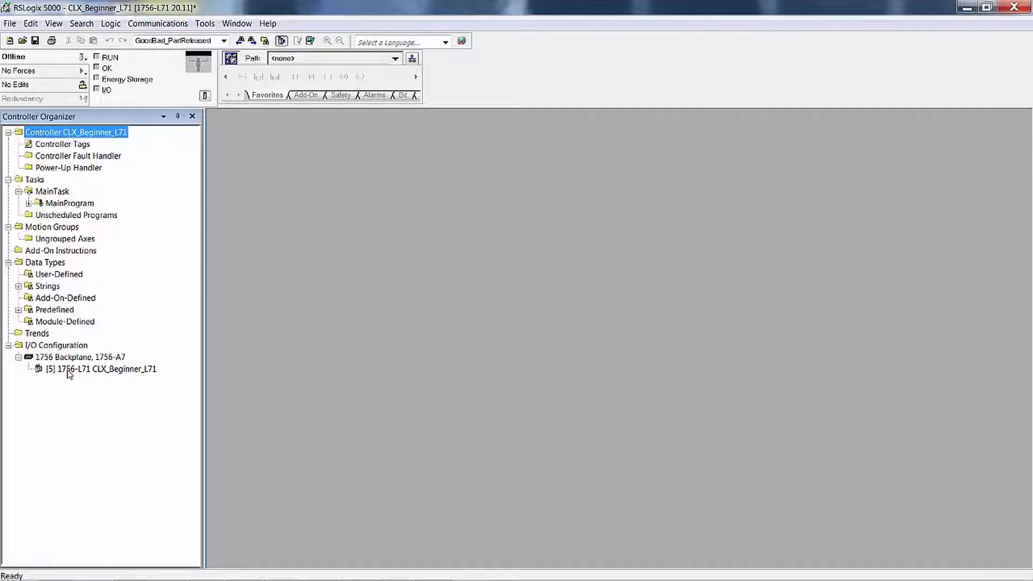
Open the module catalog for adding a new module to the 1756 backplane
right_click(68, 357)
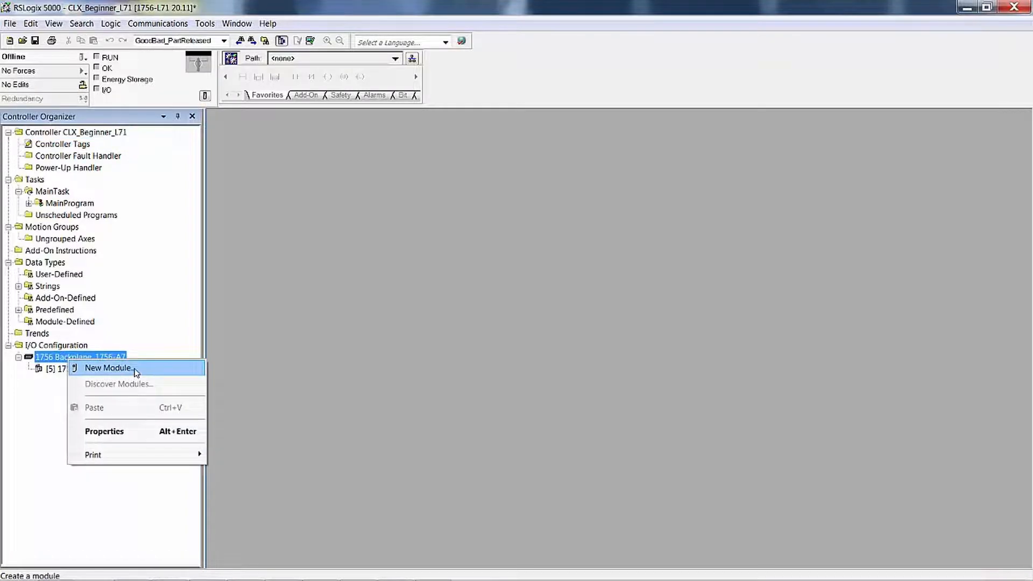
left_click(136, 372)
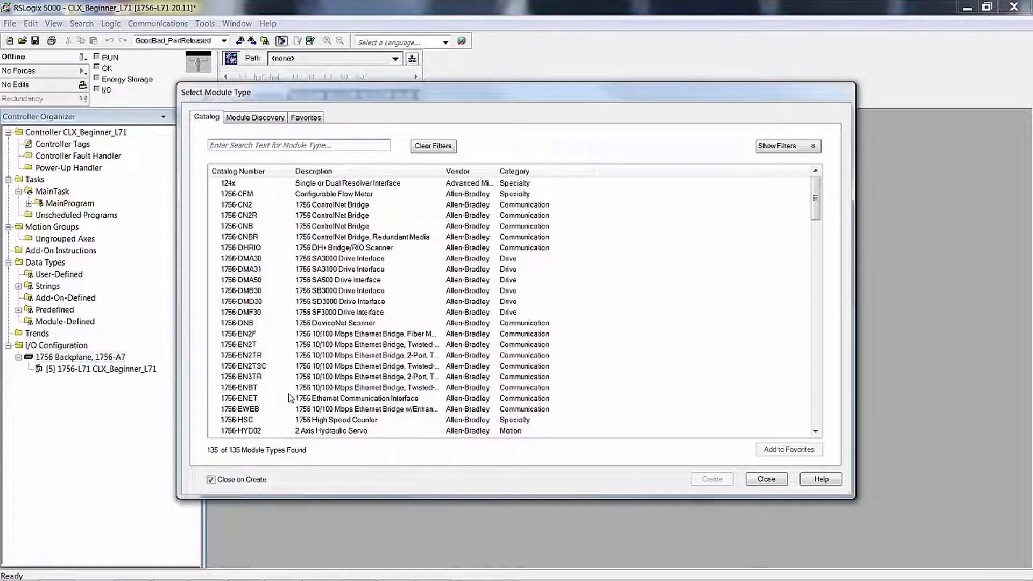
left_click(229, 145)
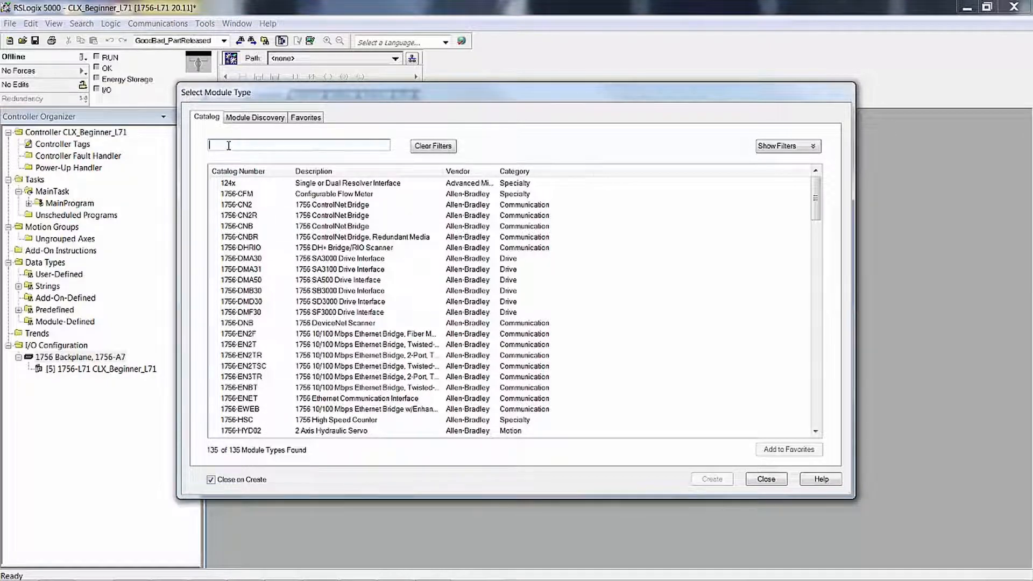
type("iq")
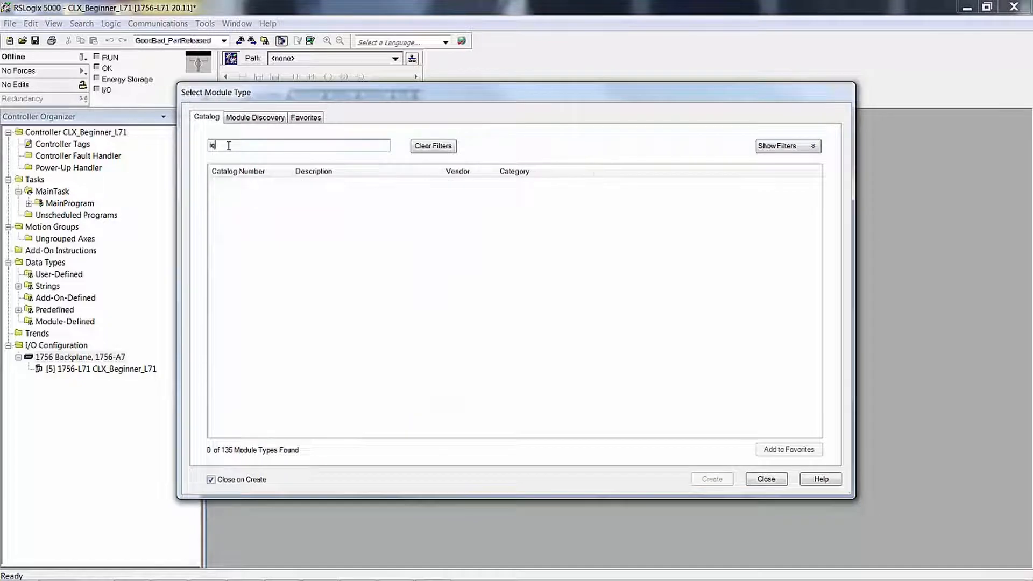
key("BackSpace")
key("BackSpace")
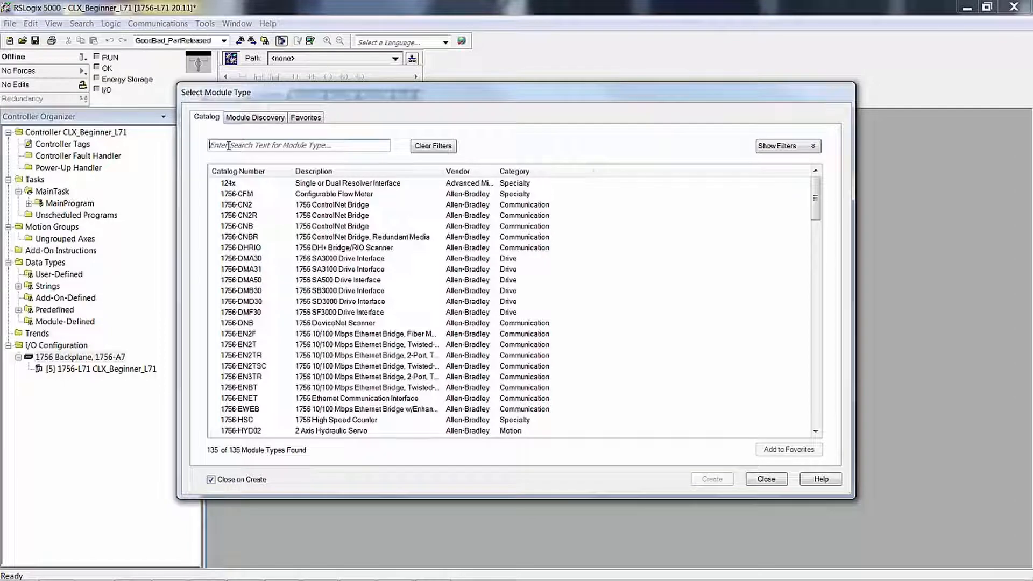
Filter the module catalog by "ib" and choose the 1756-IB16D diagnostic input module with major revision 3
type("ib")
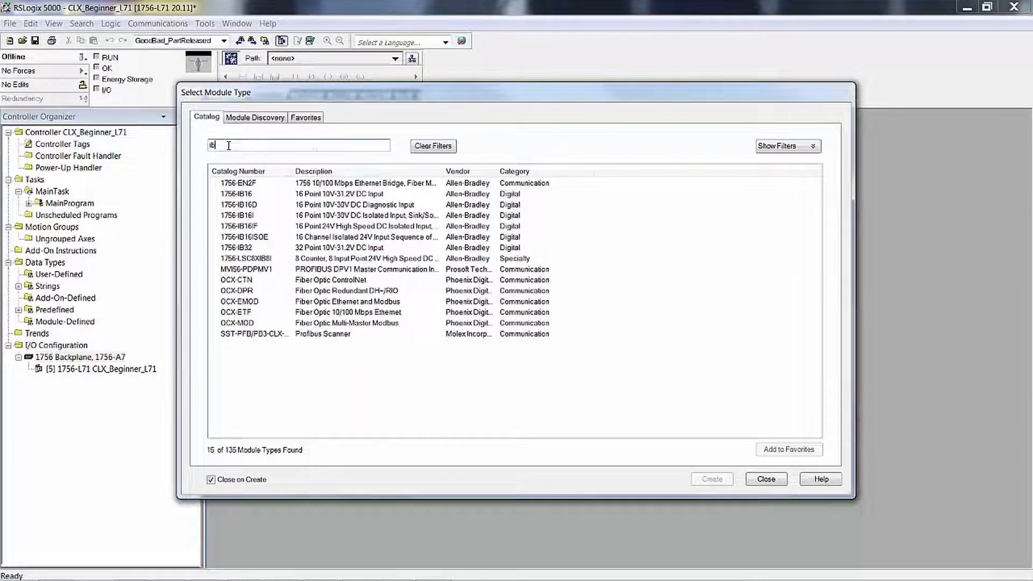
double_click(314, 208)
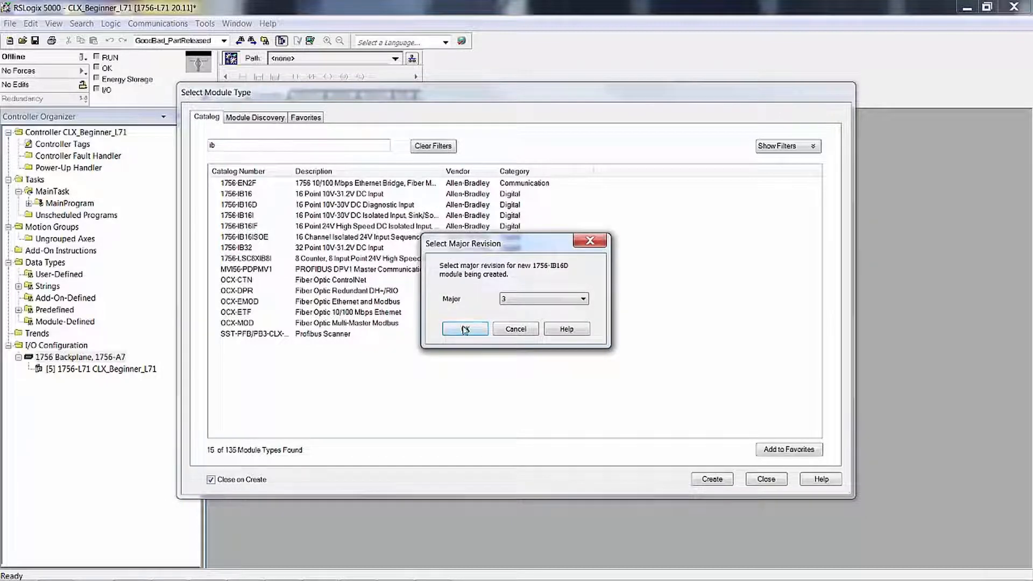
left_click(515, 300)
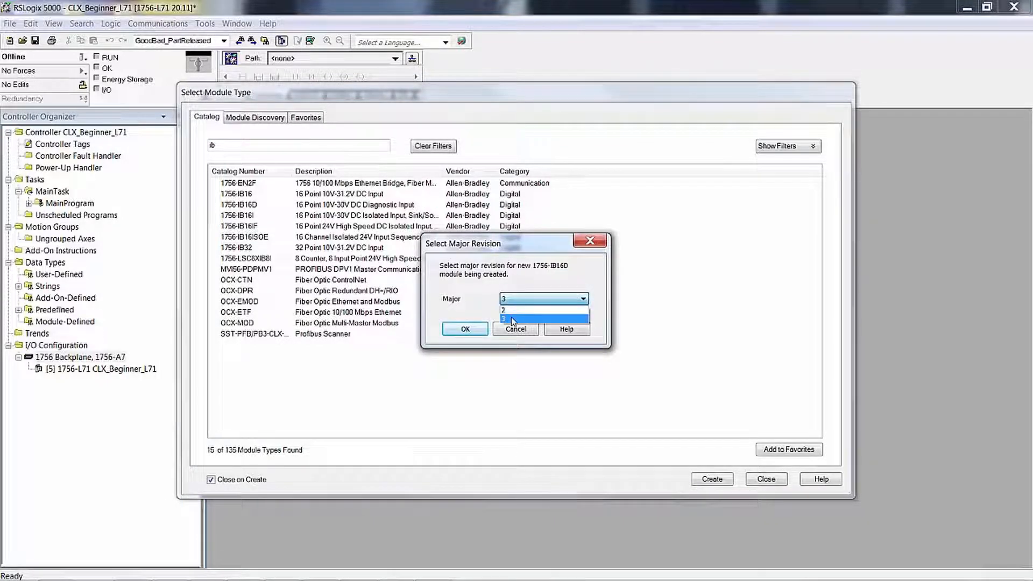
left_click(512, 318)
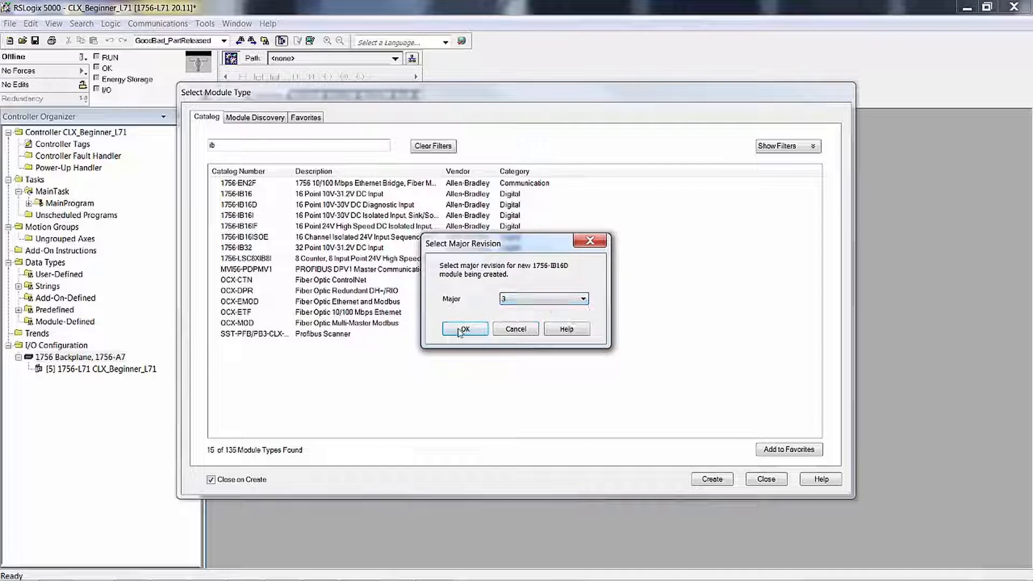
left_click(462, 329)
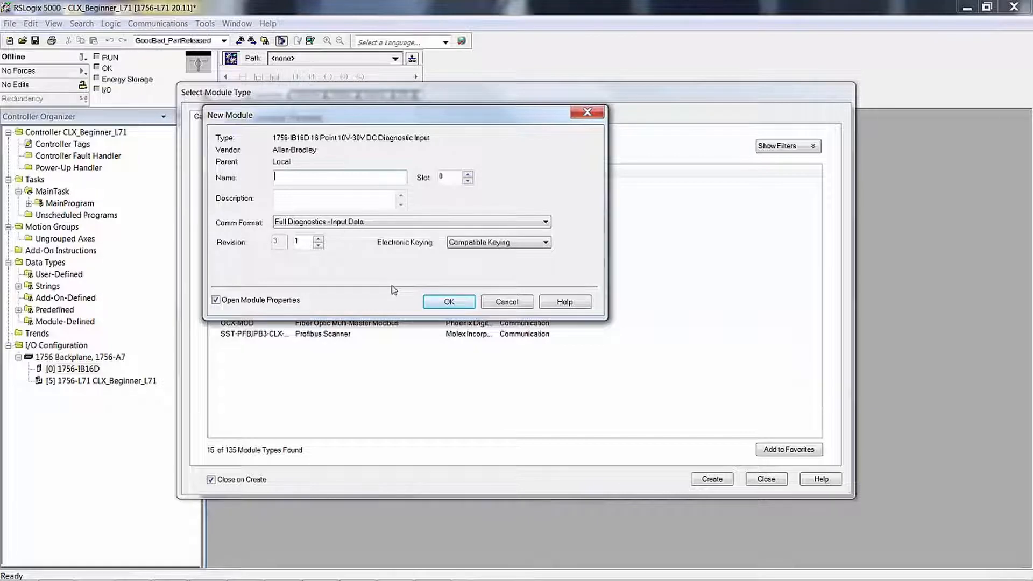
Name the new 1756-IB16D module DC_Inputs_00, keeping it in slot 0
type("DC_Inpu")
type("ts_0")
type("01")
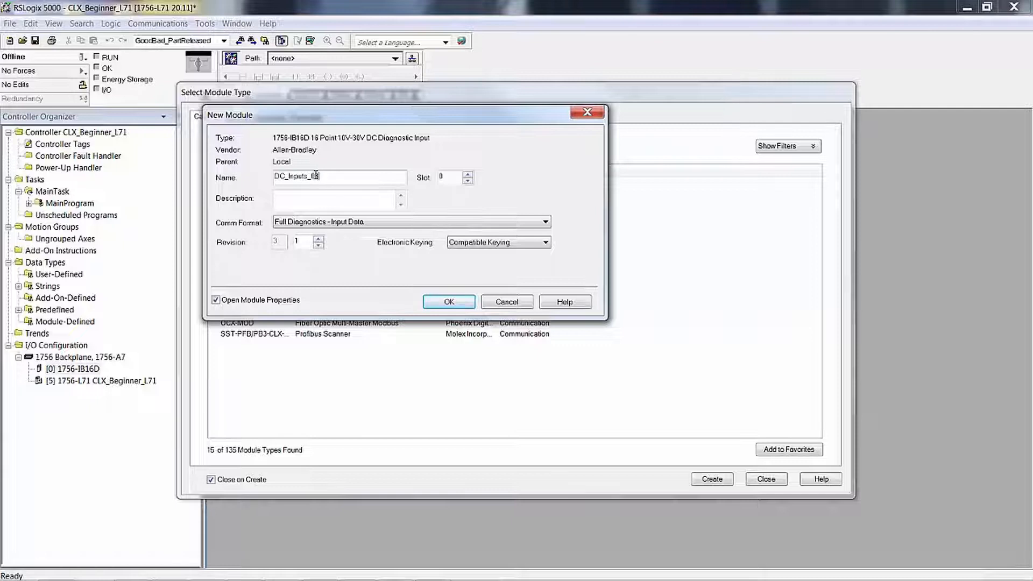
key("BackSpace")
type("3")
left_click(468, 176)
left_click(467, 181)
left_click(468, 182)
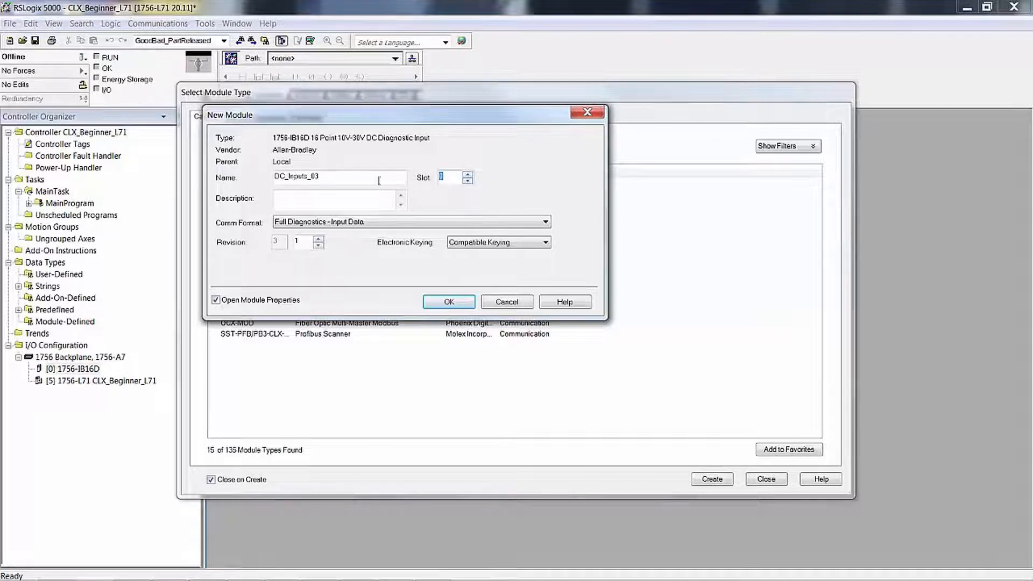
left_click(320, 177)
left_click_drag(320, 177, 316, 177)
type("0")
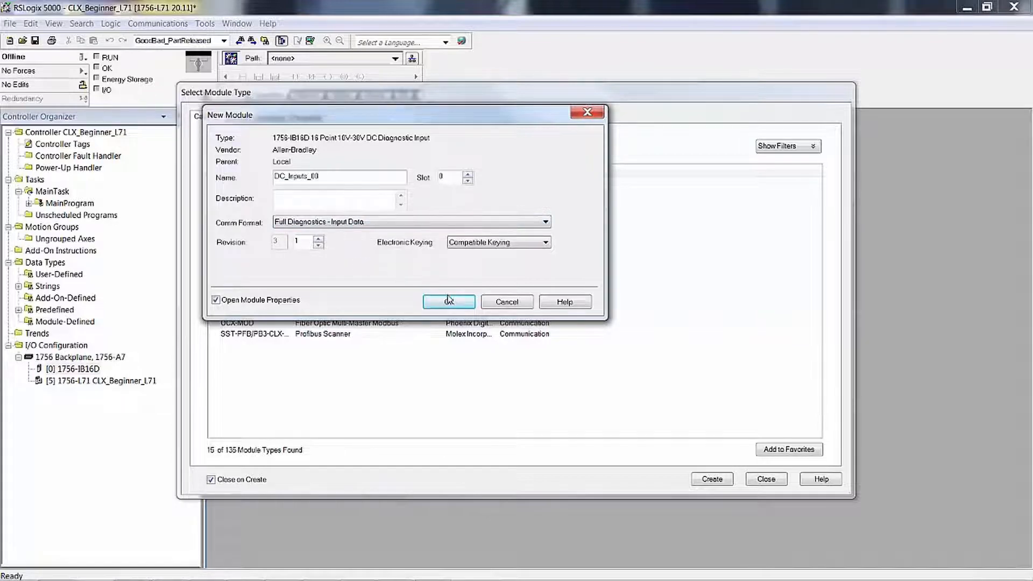
Set the input module's electronic keying to Disable Keying and create the module
left_click(476, 243)
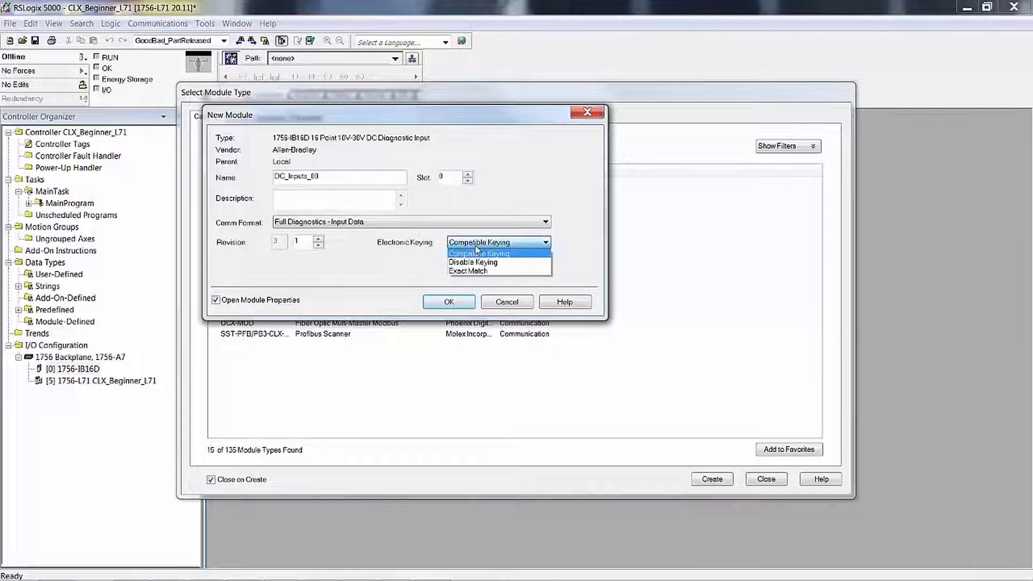
left_click(473, 262)
left_click(449, 302)
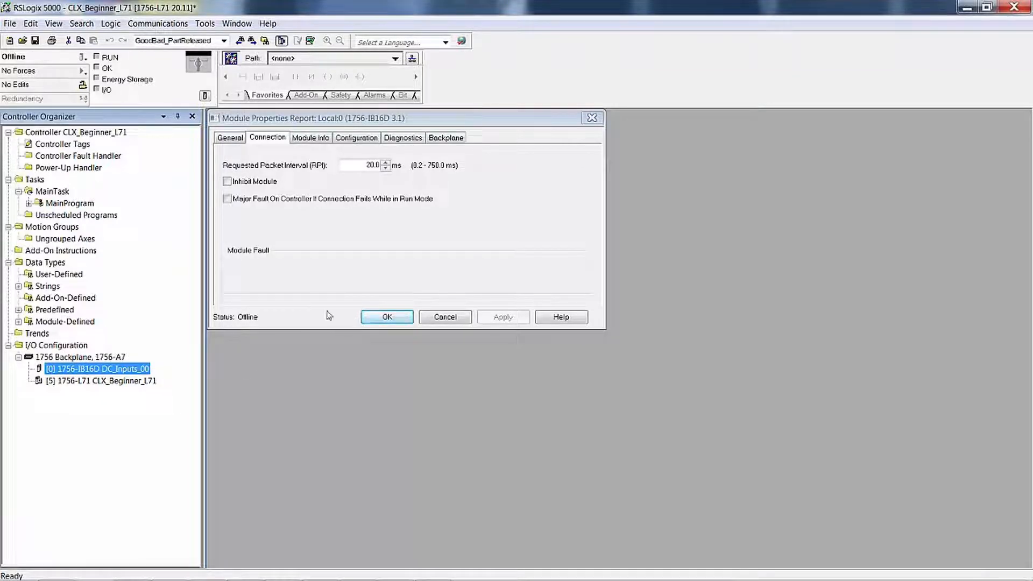
Review the DC_Inputs_00 module's general, connection, module info and configuration settings, including the requested packet interval
left_click(232, 138)
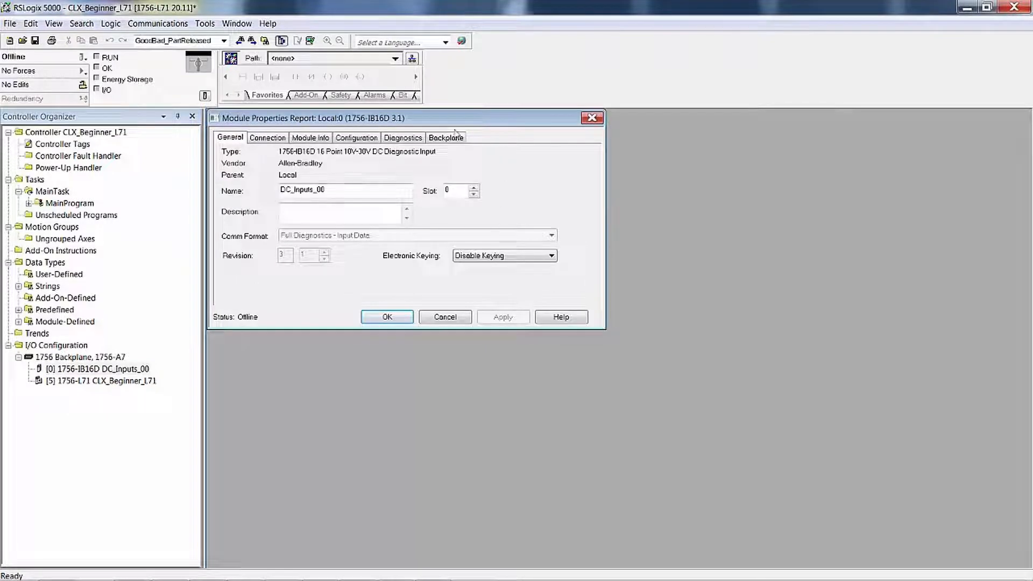
left_click(266, 140)
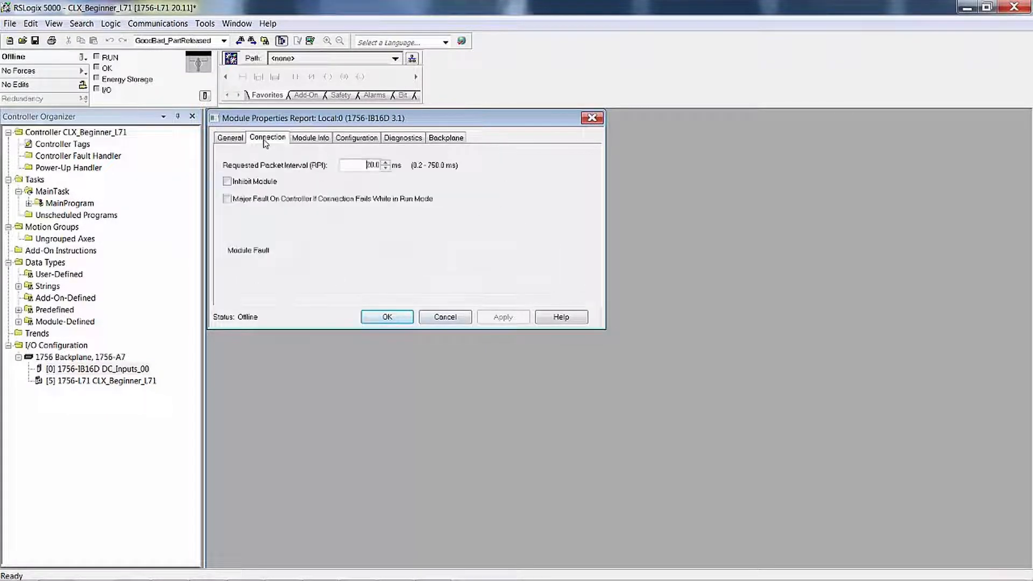
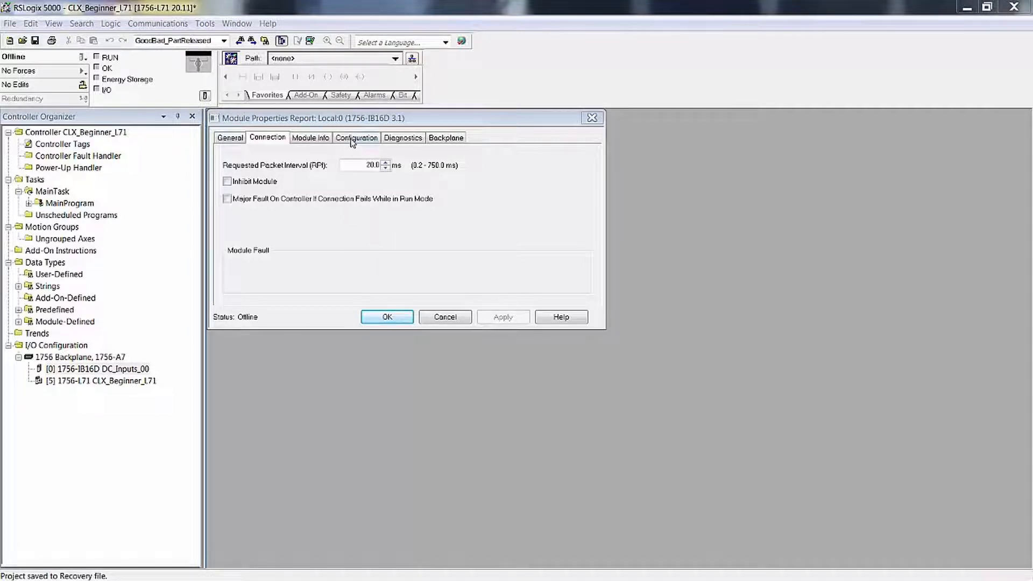
left_click(325, 141)
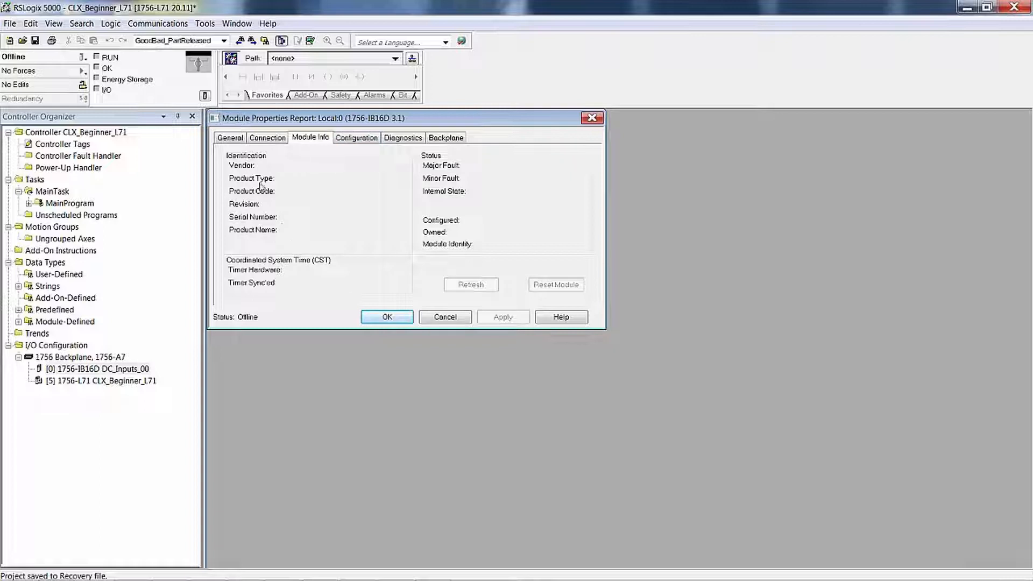
left_click(357, 141)
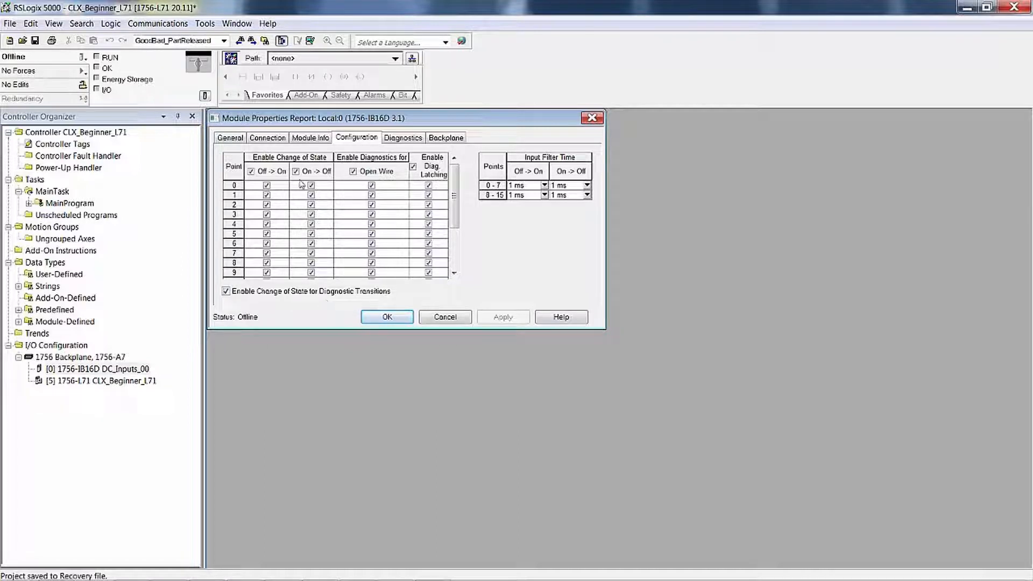
left_click(268, 138)
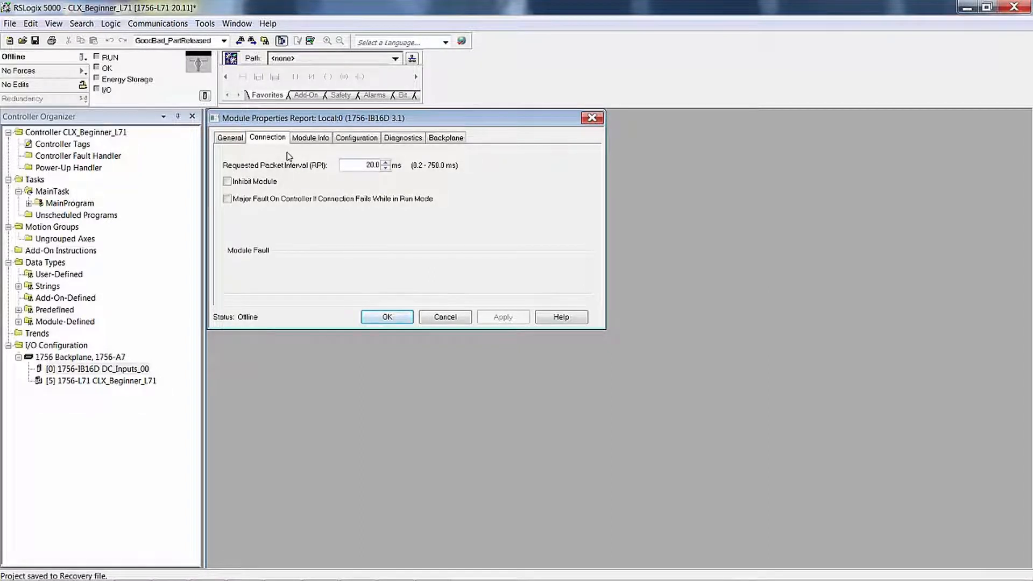
left_click(362, 165)
Enable change of state only for point 0 Off -> On and point 4 On -> Off in the module configuration
left_click(356, 141)
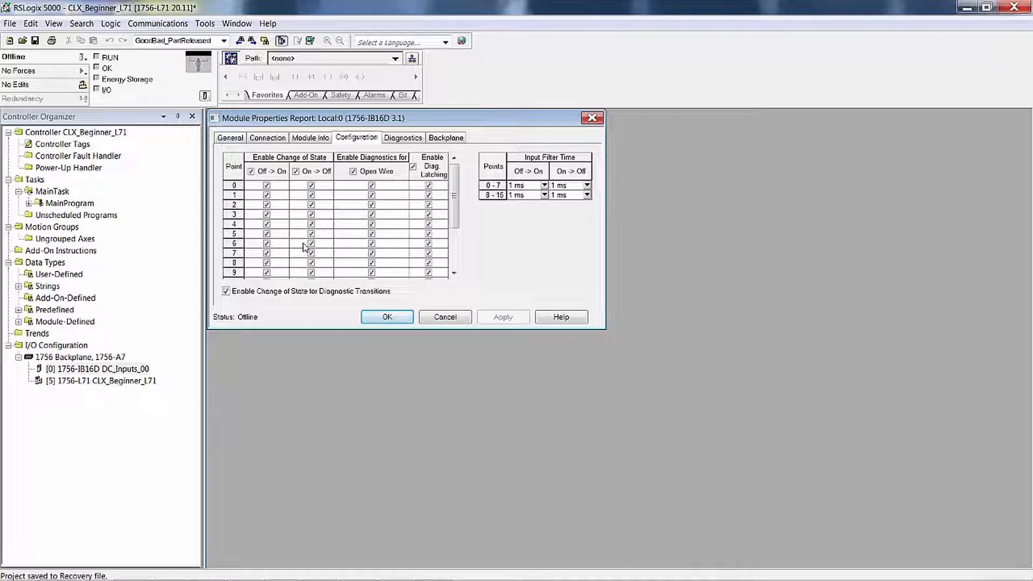
left_click(250, 171)
left_click(295, 171)
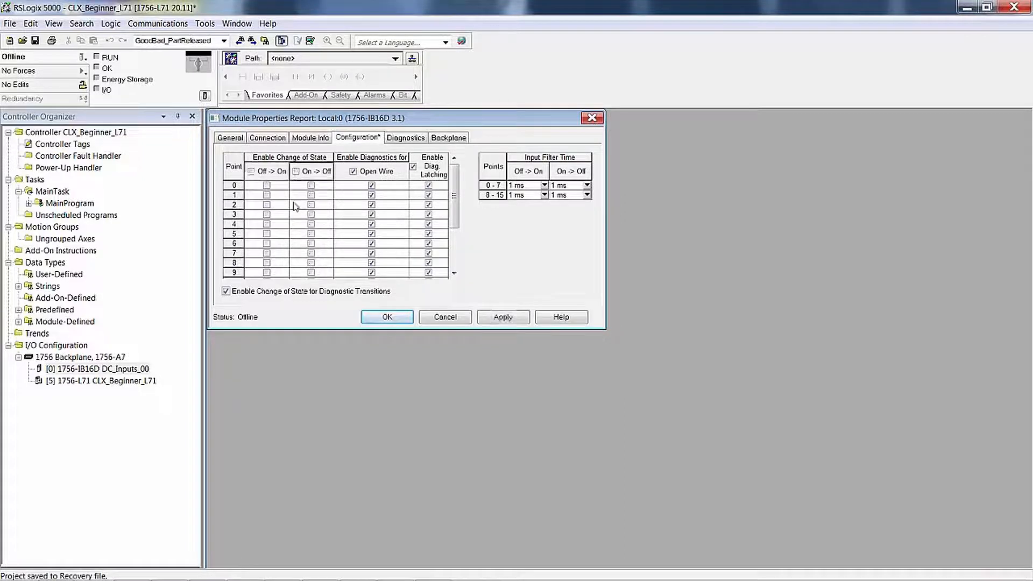
left_click(268, 185)
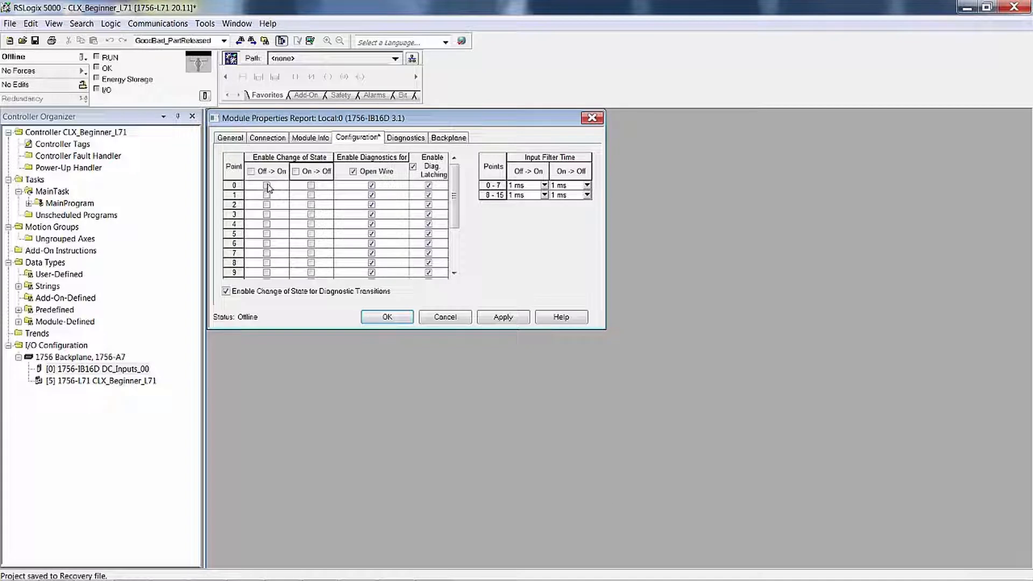
left_click(311, 225)
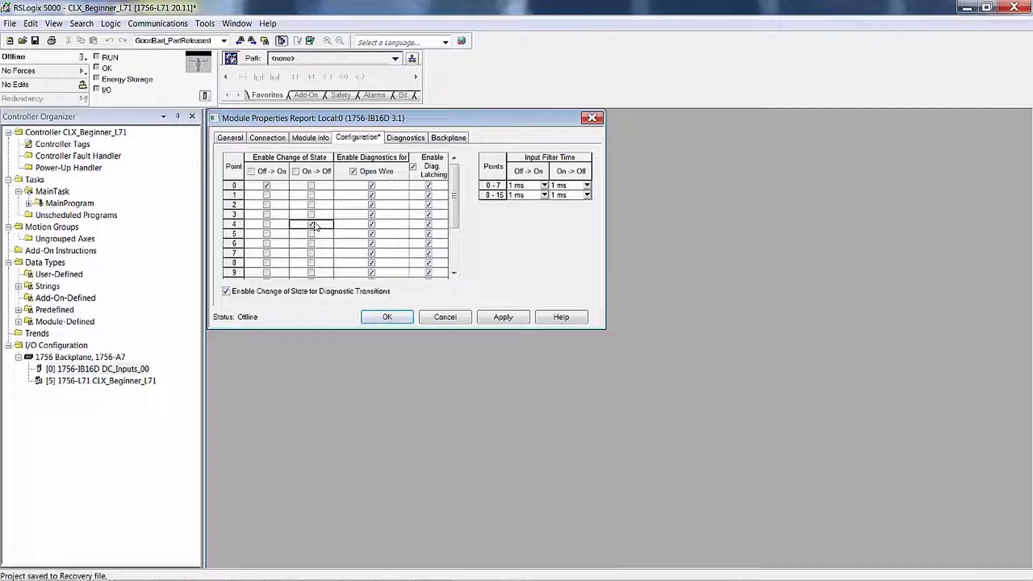
Disable change of state for all input points in both the Off -> On and On -> Off directions
left_click(251, 171)
left_click(296, 171)
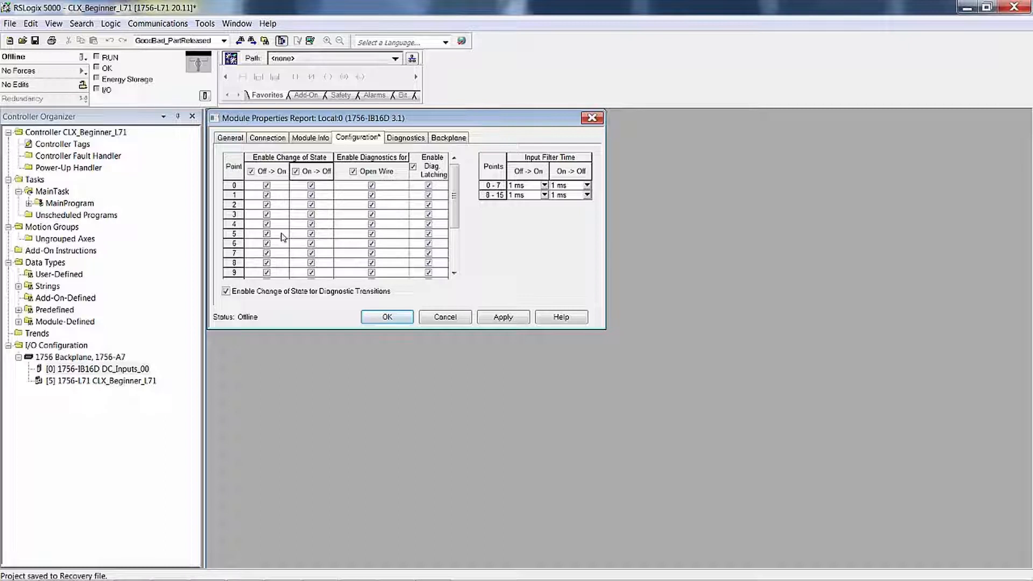
left_click(251, 171)
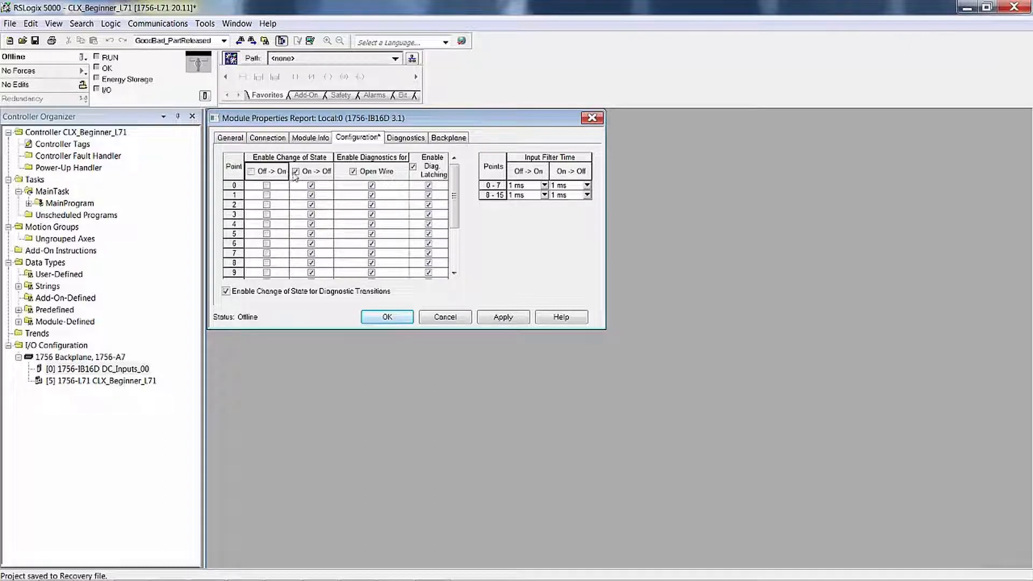
left_click(295, 172)
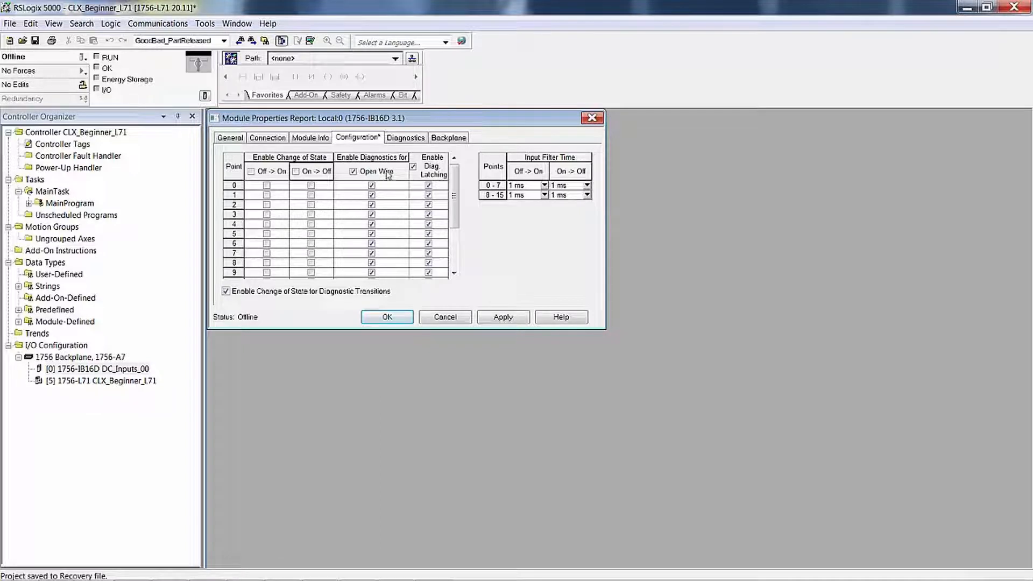
Restrict open wire diagnostics and diagnostic latching to point 1 only, disabling both for all other points
left_click(353, 172)
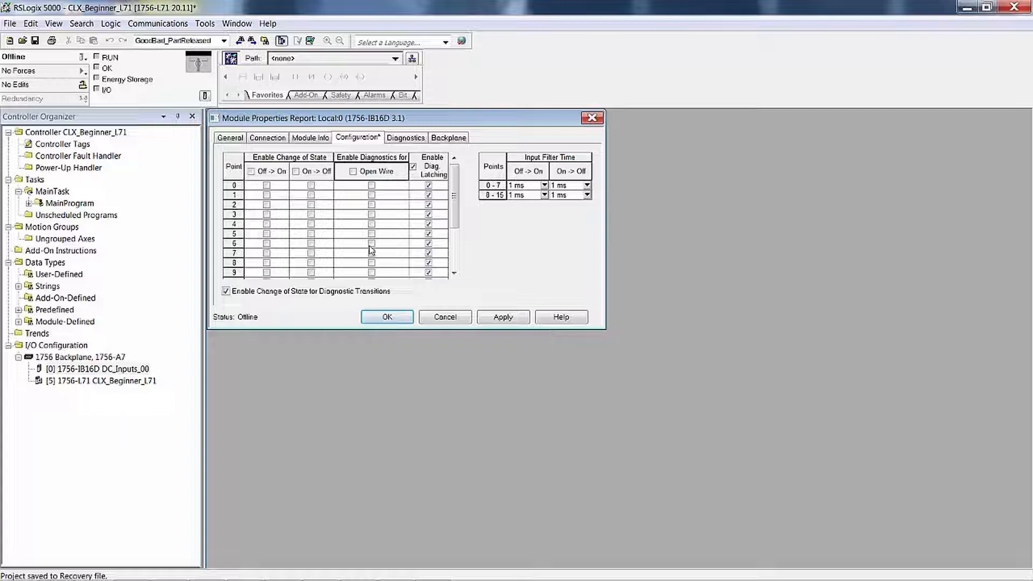
left_click(371, 194)
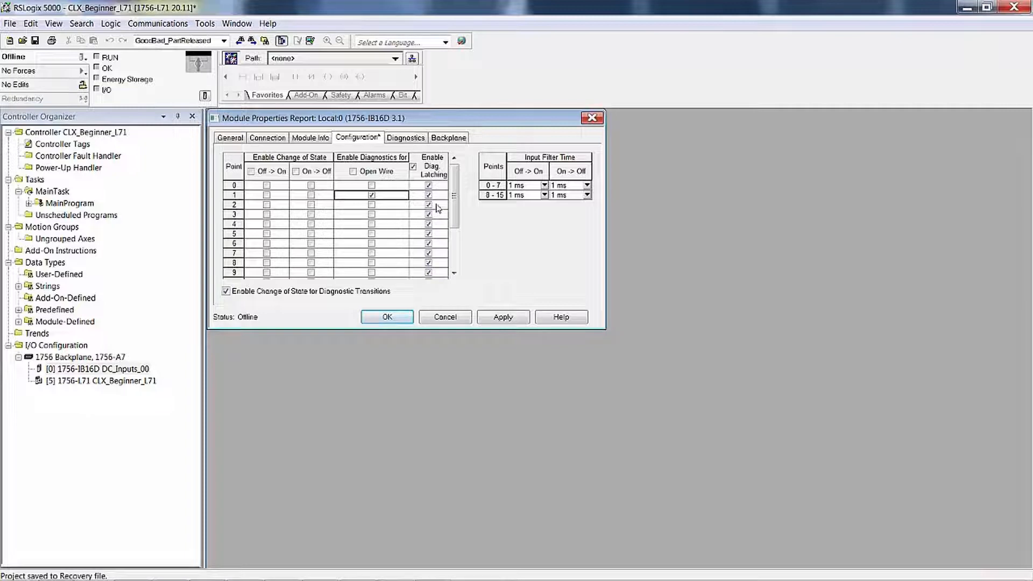
left_click(413, 167)
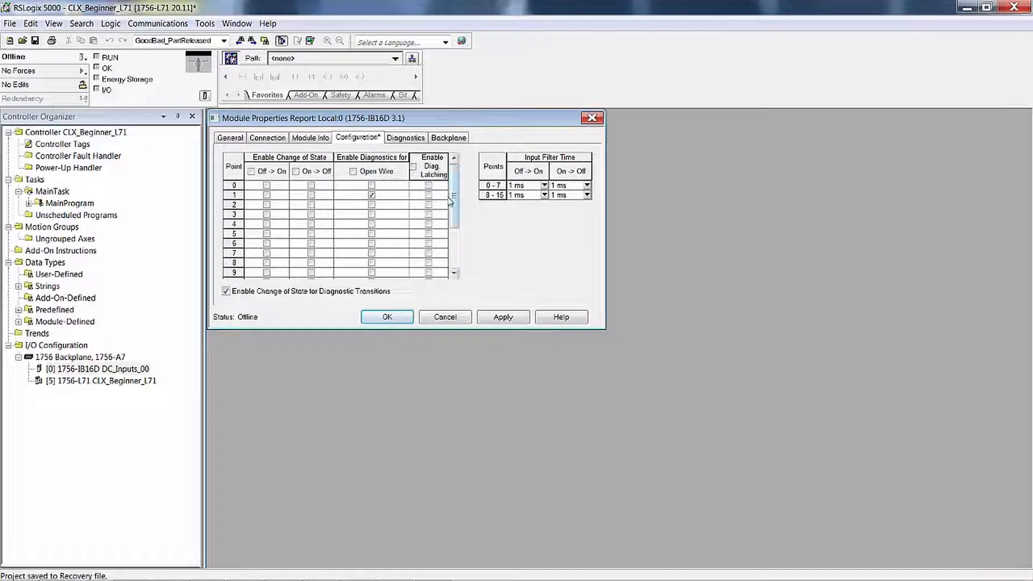
left_click(428, 195)
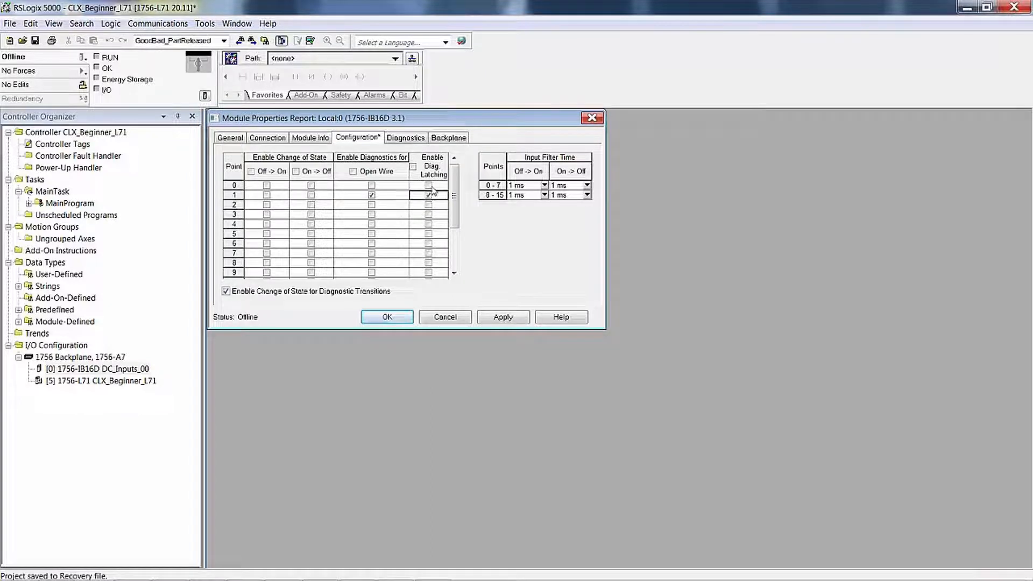
Examine the available Off -> On input filter times for points 0-7
left_click(544, 186)
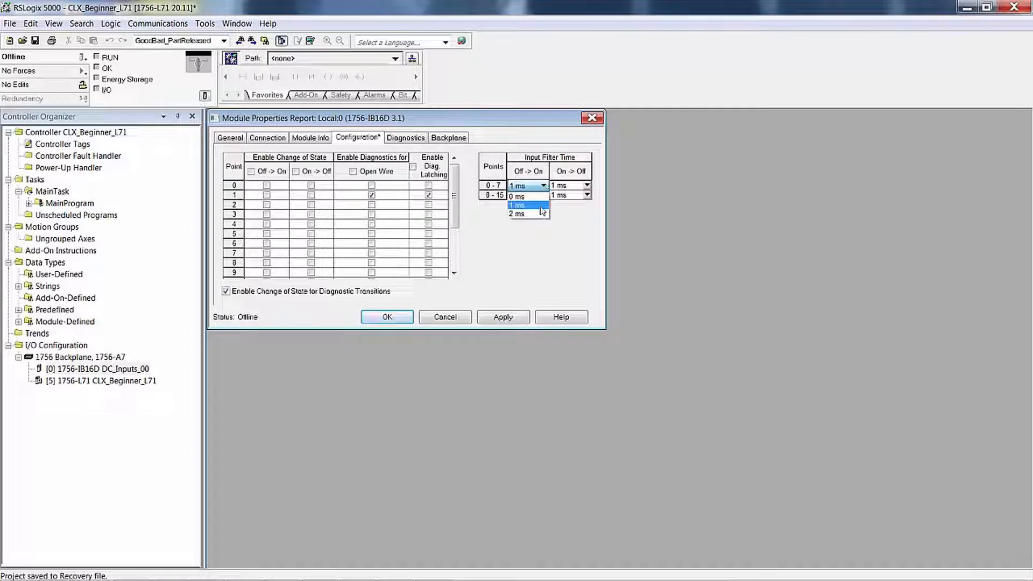
left_click(536, 251)
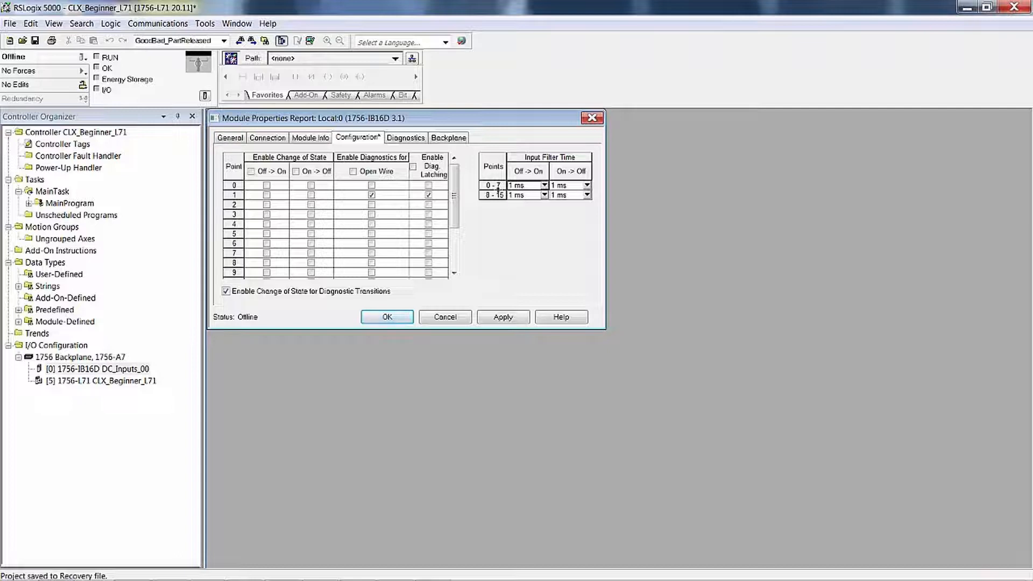
left_click(544, 185)
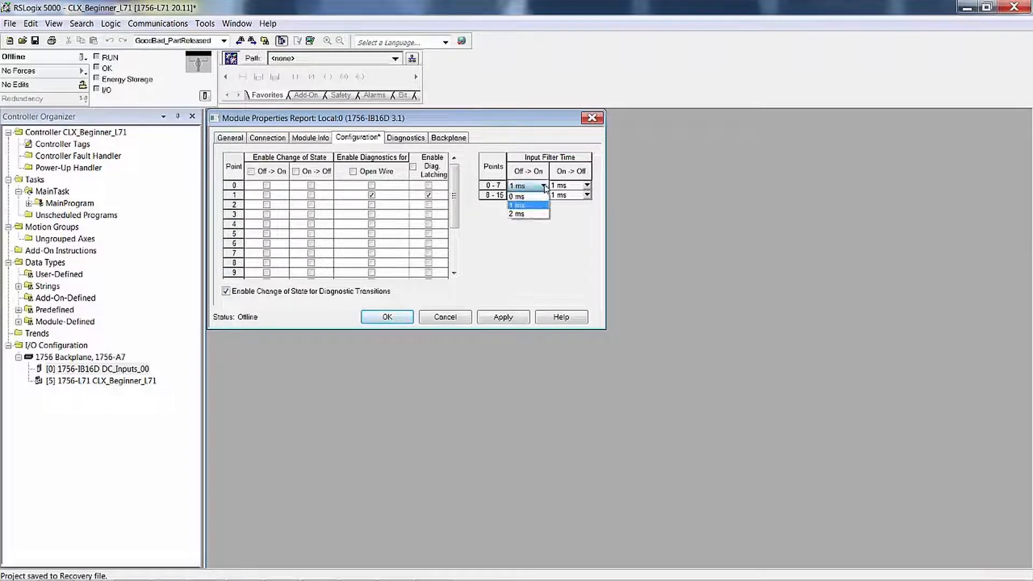
left_click(545, 186)
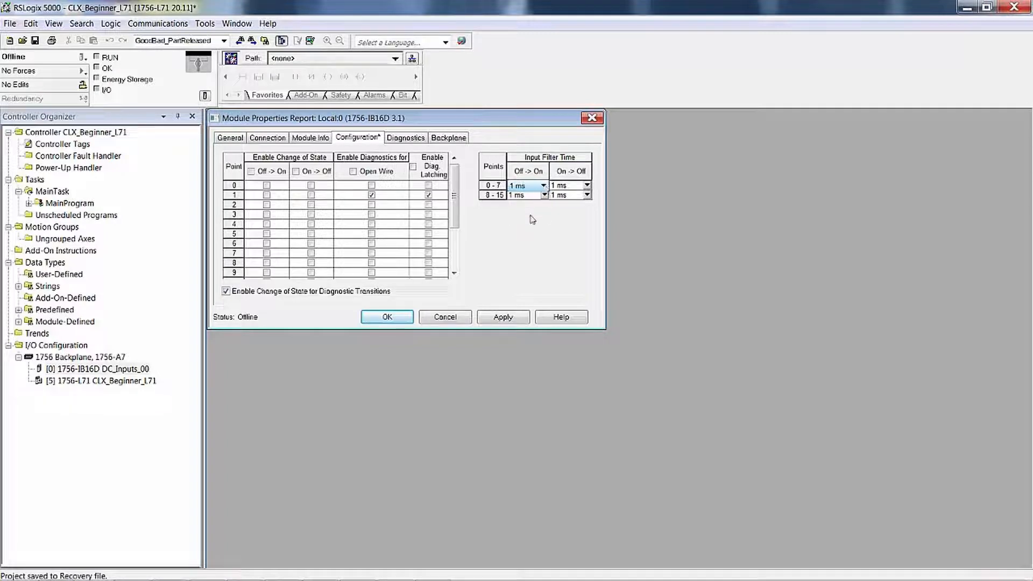
Check the per-point resets for latched diagnostics, and apply and accept the input module's configuration changes
left_click(402, 139)
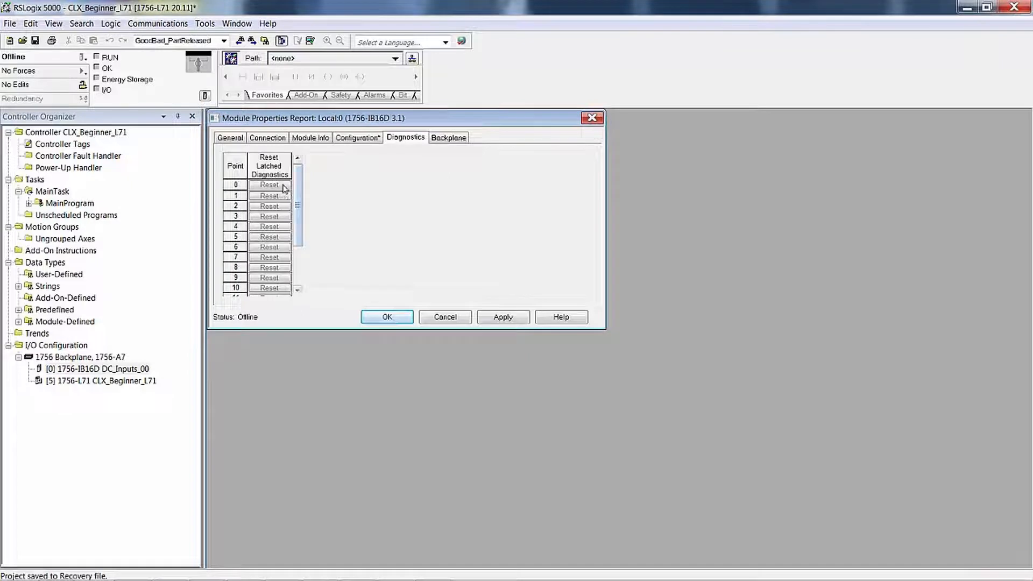
left_click(370, 138)
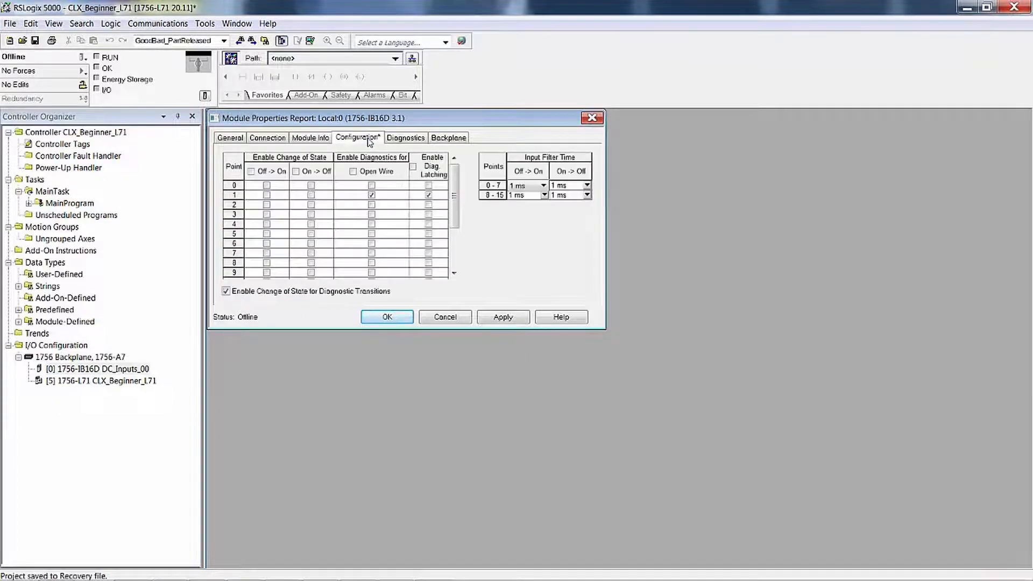
left_click(406, 139)
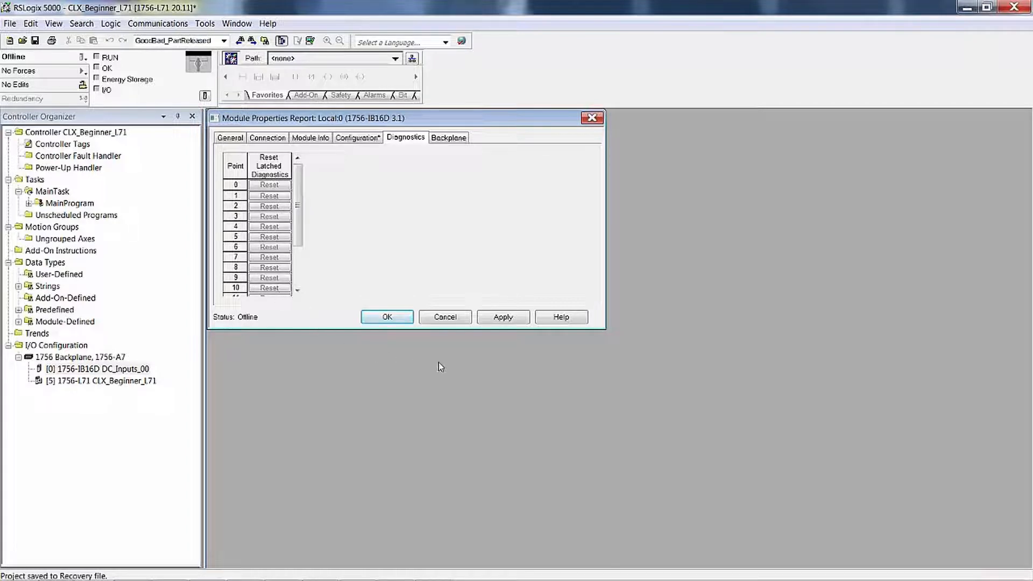
left_click(492, 319)
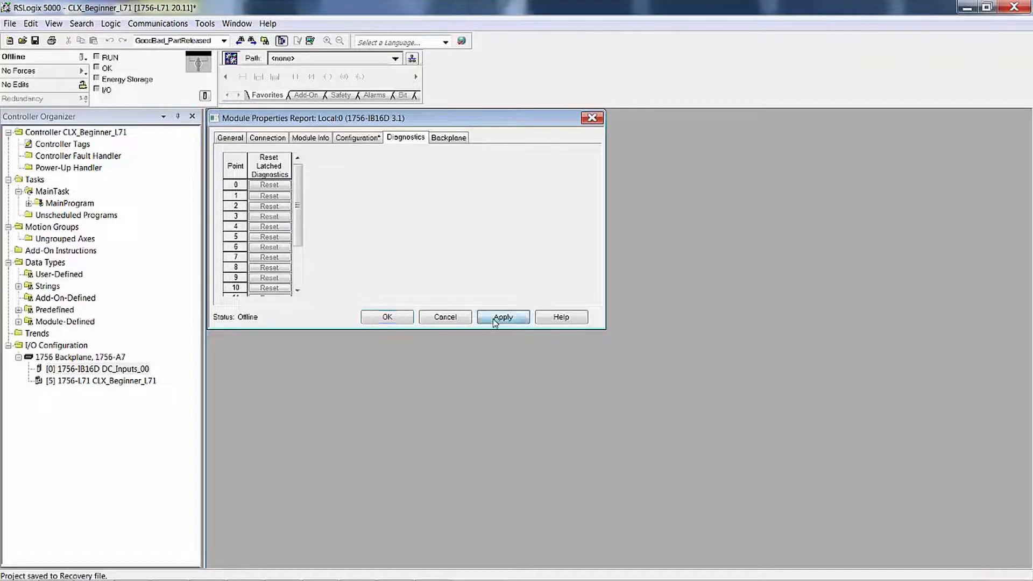
left_click(377, 318)
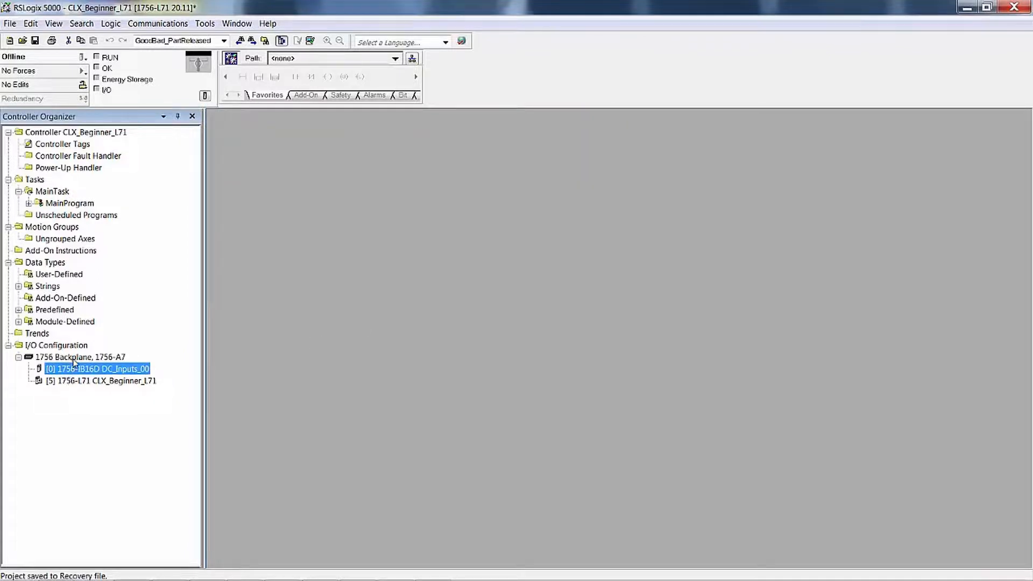
Add a 1756-OB16D 16-point diagnostic DC output module with major revision 3 to the 1756-A7 backplane
right_click(74, 360)
left_click(105, 368)
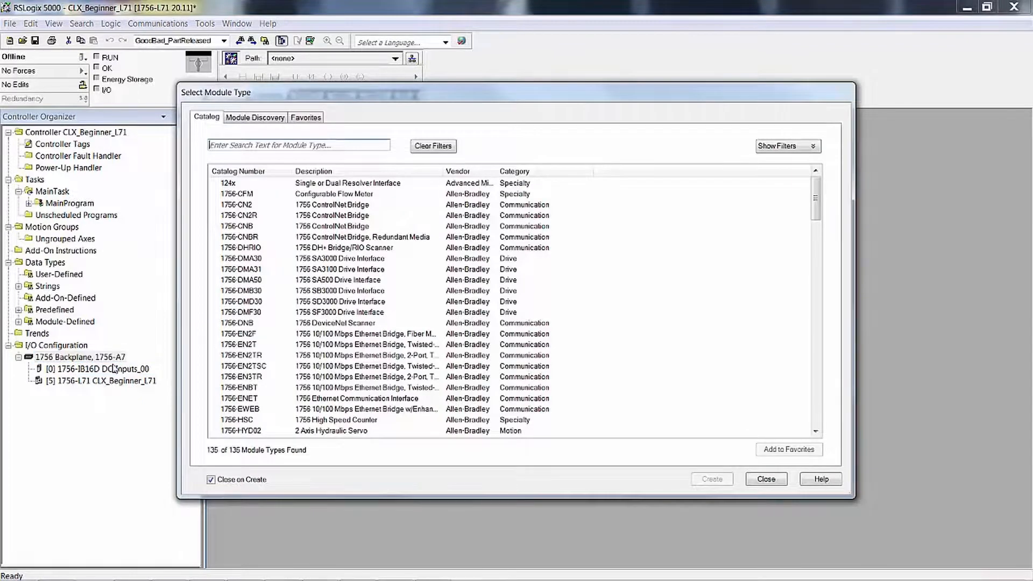
type("d")
type("1")
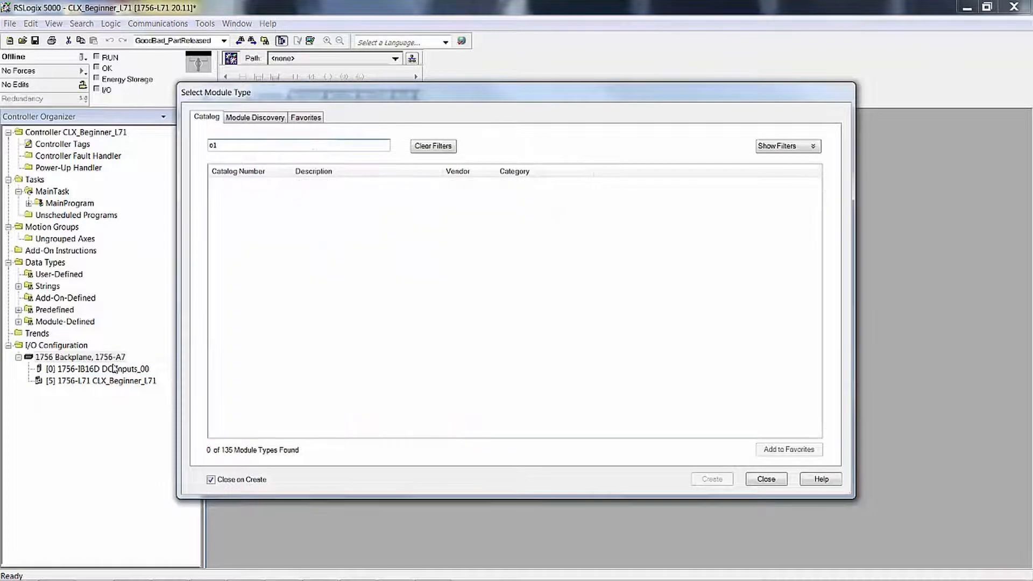
key("BackSpace")
type("b")
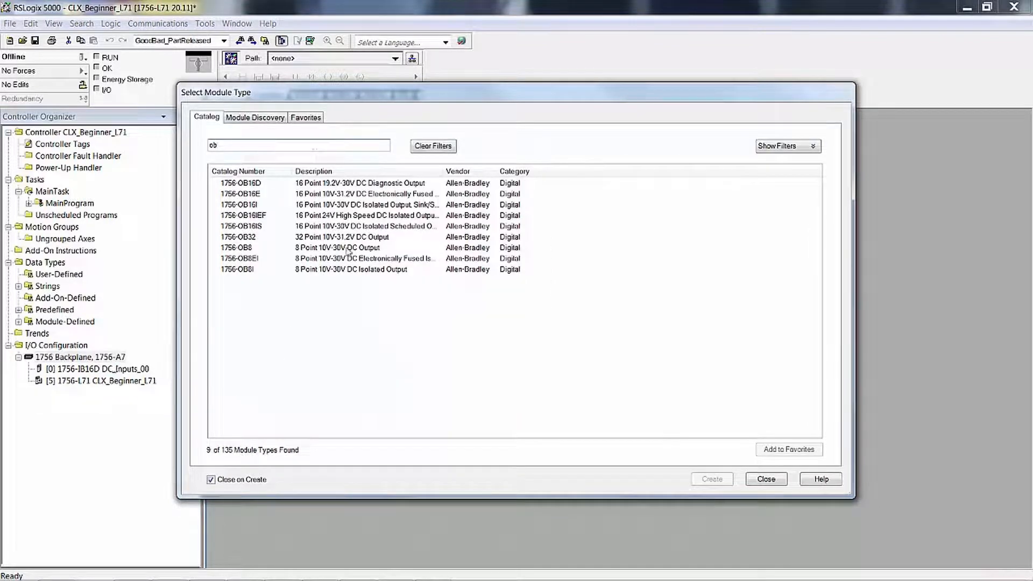
double_click(366, 184)
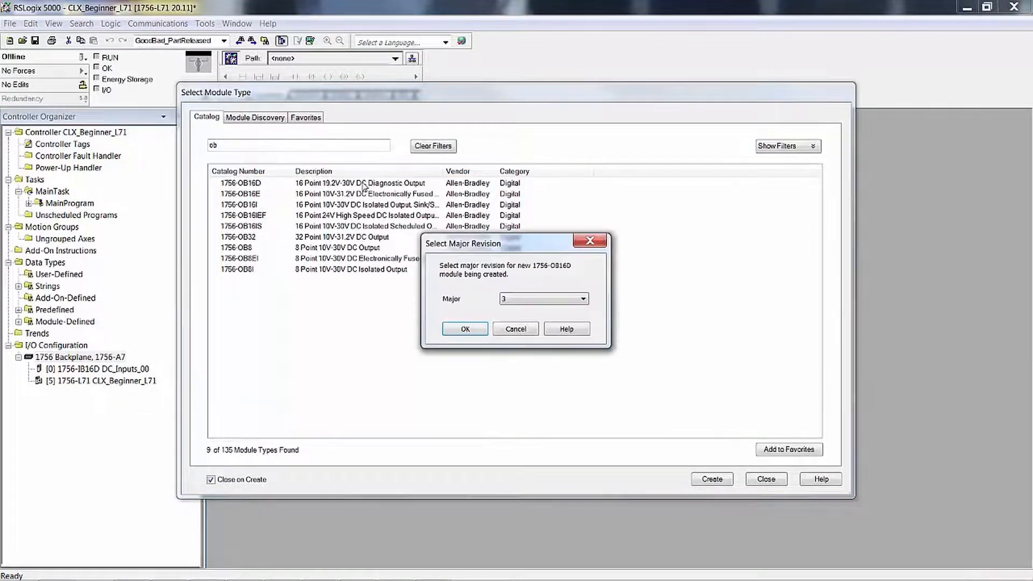
left_click(473, 329)
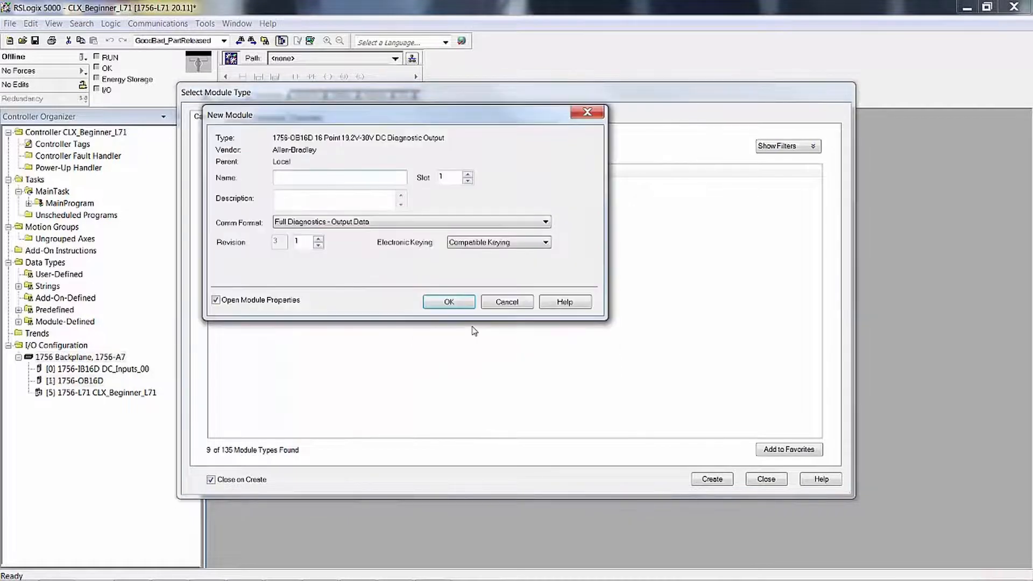
Name the new output module DC_Output_06, assign it to slot 6 and create it with its properties open
left_click(322, 180)
type("DC_Output")
type("_01")
left_click(468, 181)
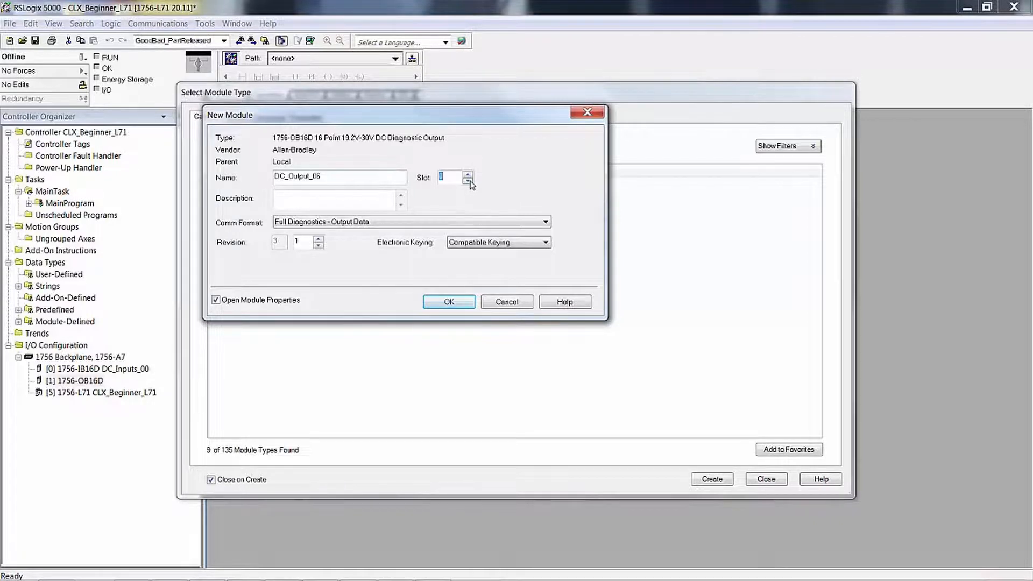
left_click(467, 174)
left_click(467, 304)
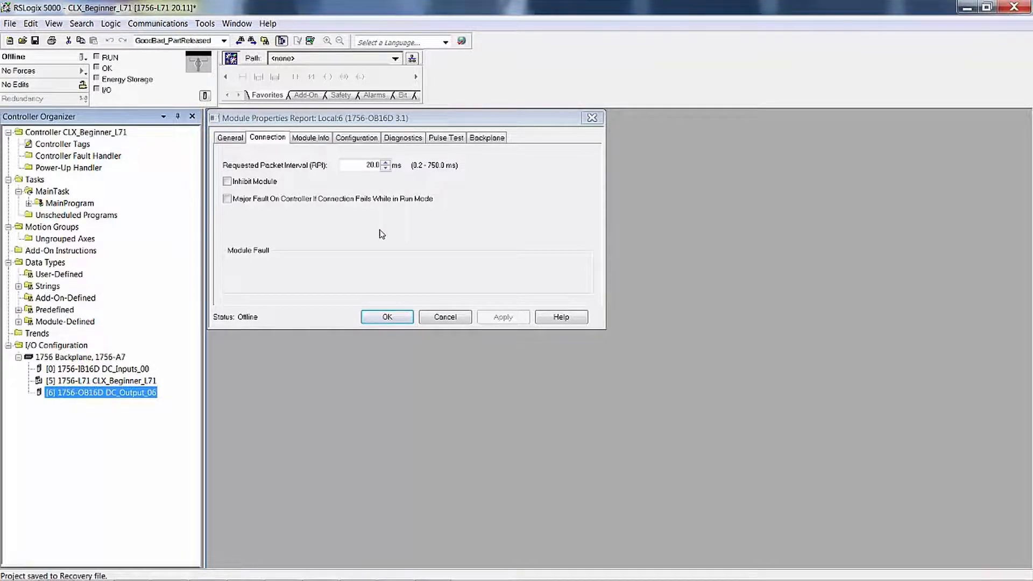
Examine the output module's per-point configuration and the available fault mode output states for point 0
left_click(357, 138)
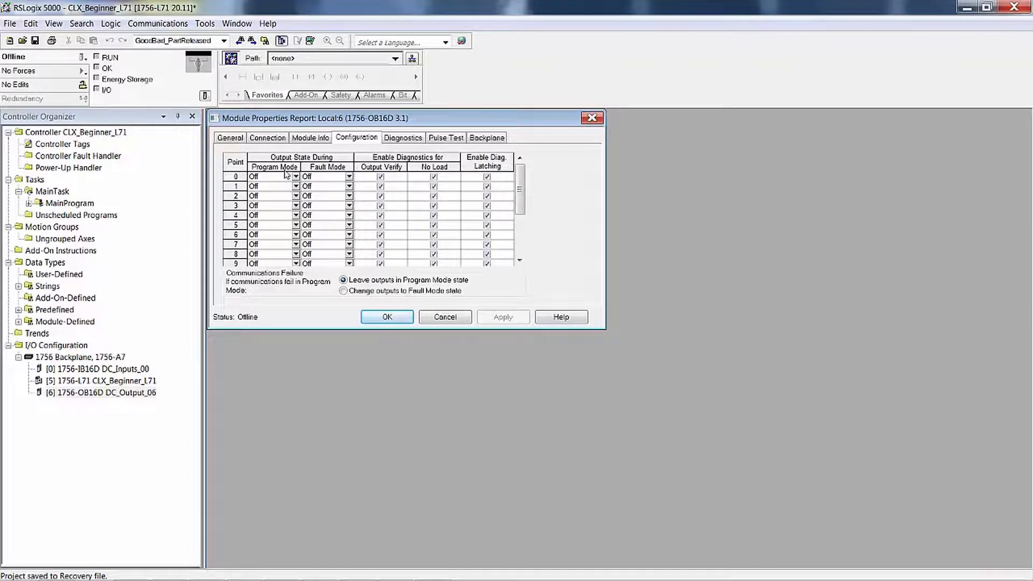
left_click(349, 178)
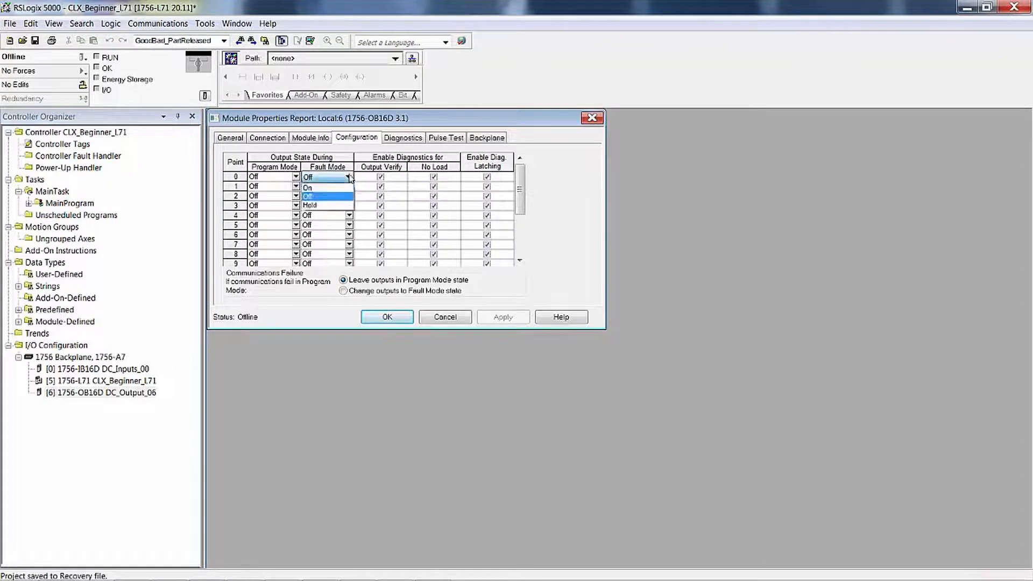
left_click(349, 178)
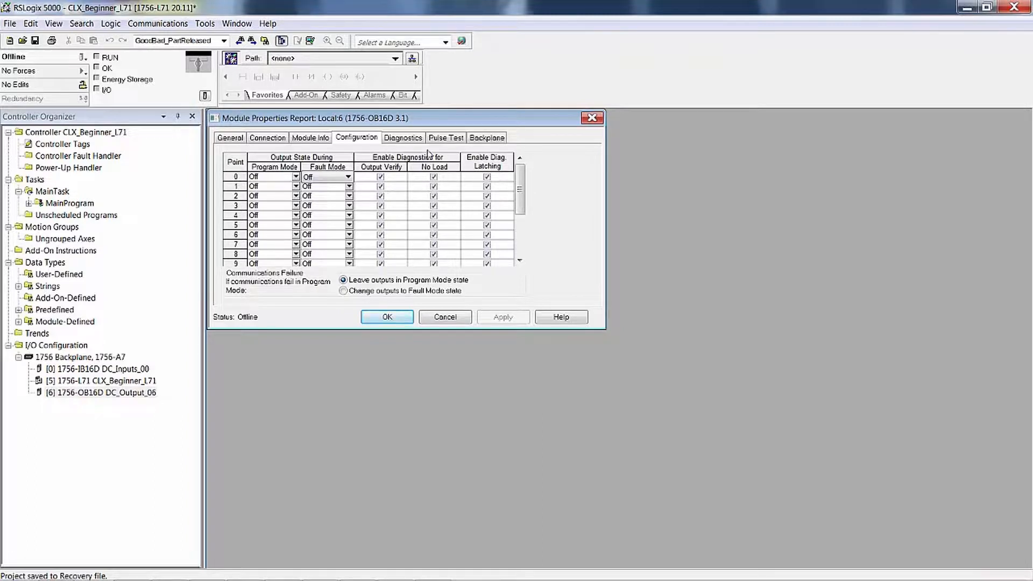
Review the output module's electronic fuse resets, latched diagnostics resets and per-point pulse tests, and accept its properties
left_click(416, 139)
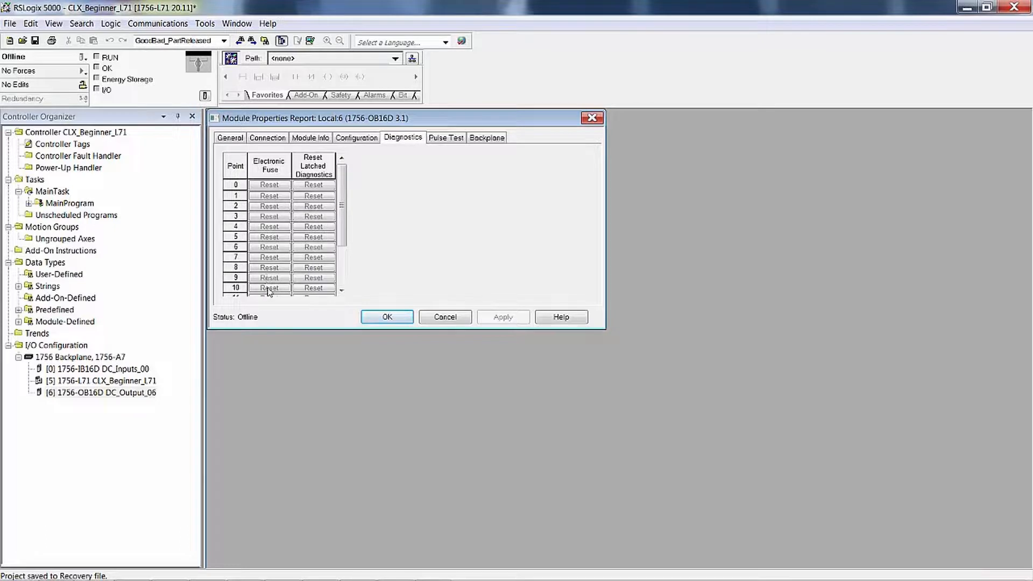
left_click(366, 138)
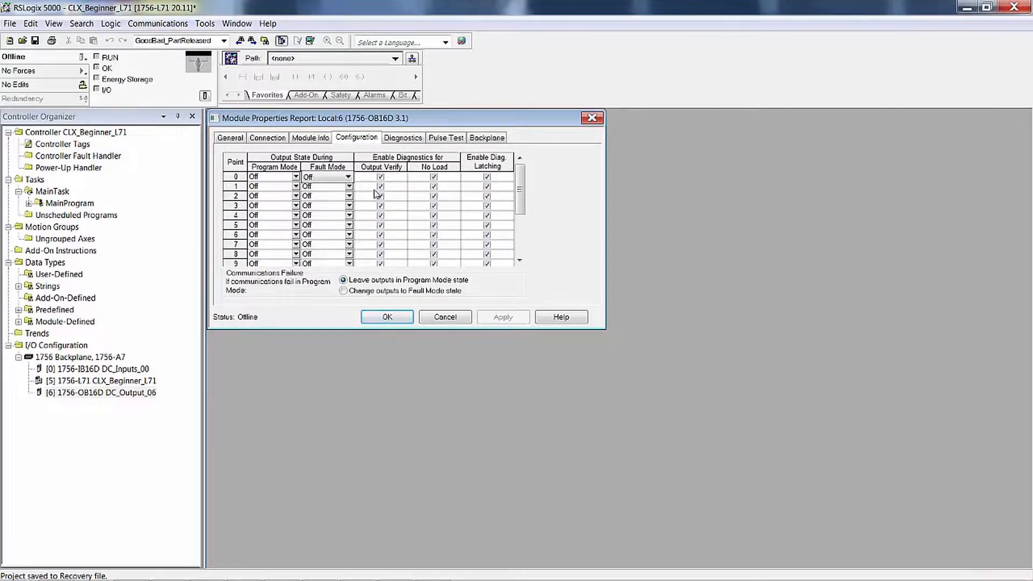
left_click(414, 141)
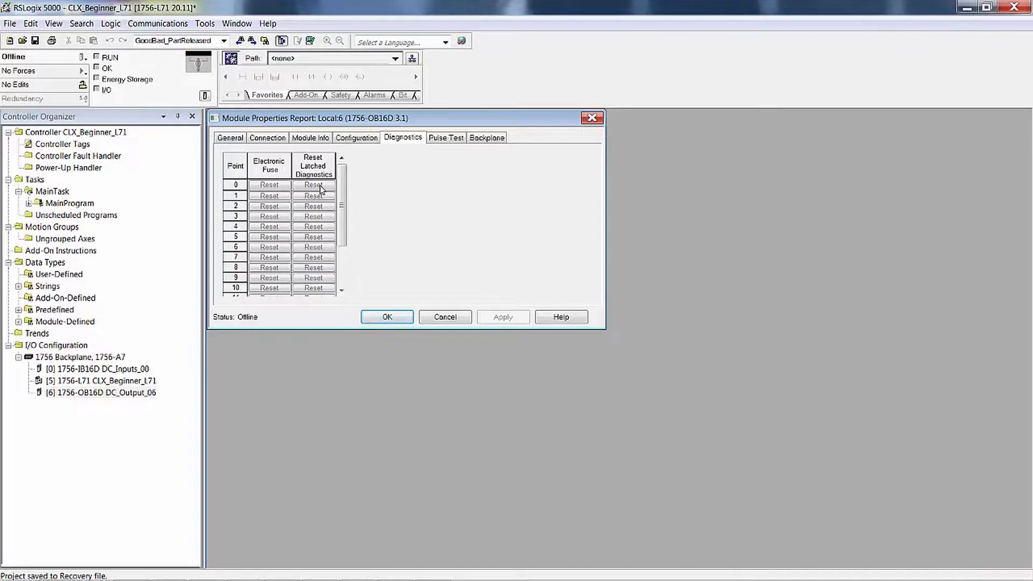
left_click(440, 141)
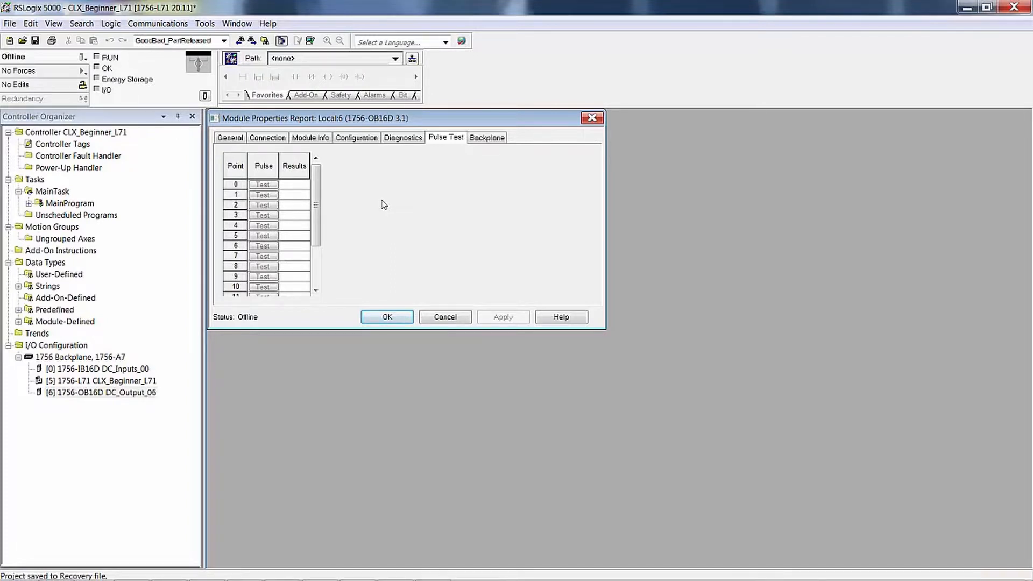
left_click(366, 141)
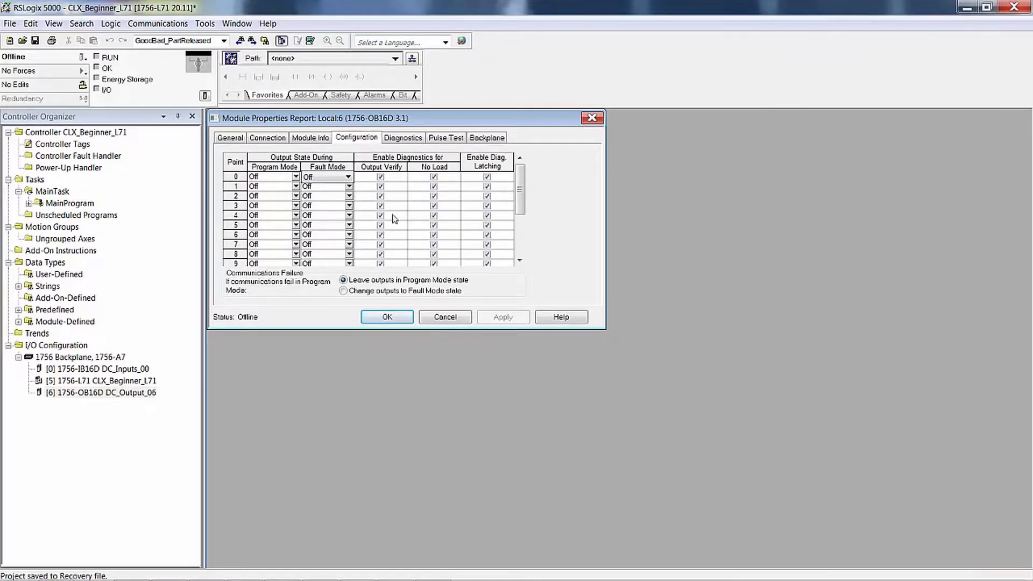
left_click(442, 139)
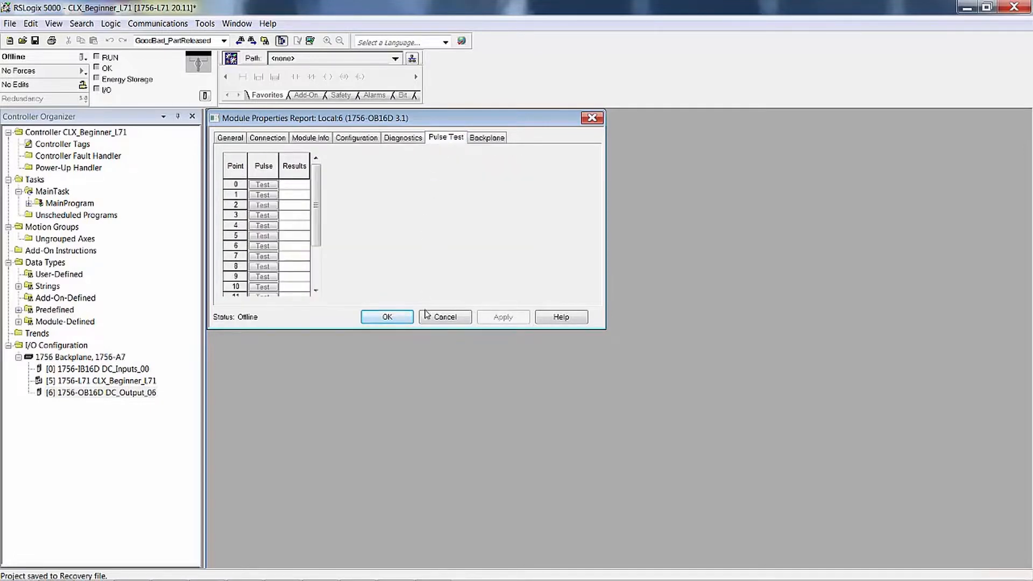
left_click(397, 317)
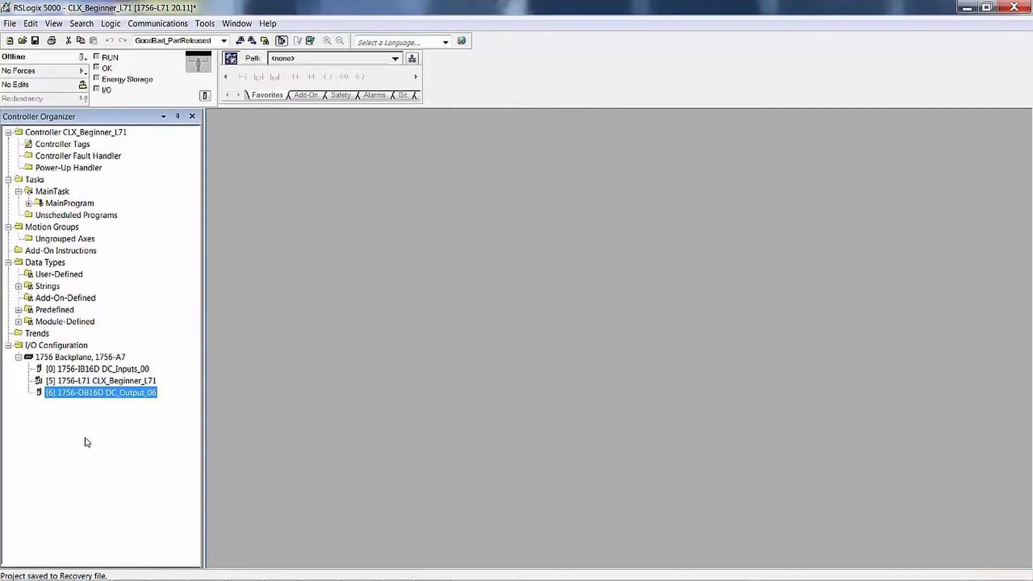
Examine the slot 0 input module's data bits under Local:0:I.Data in the controller tags
double_click(84, 145)
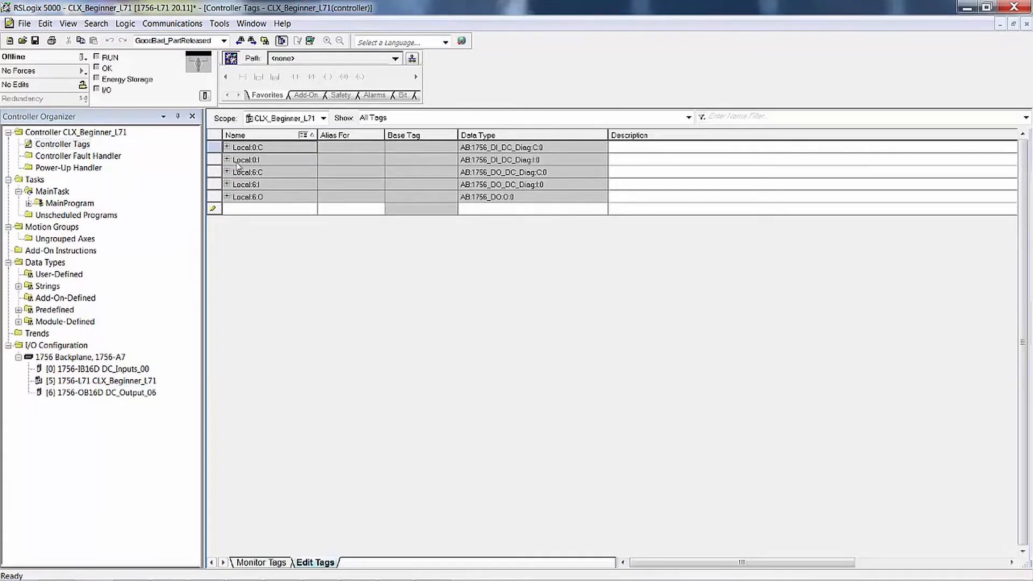
left_click(227, 160)
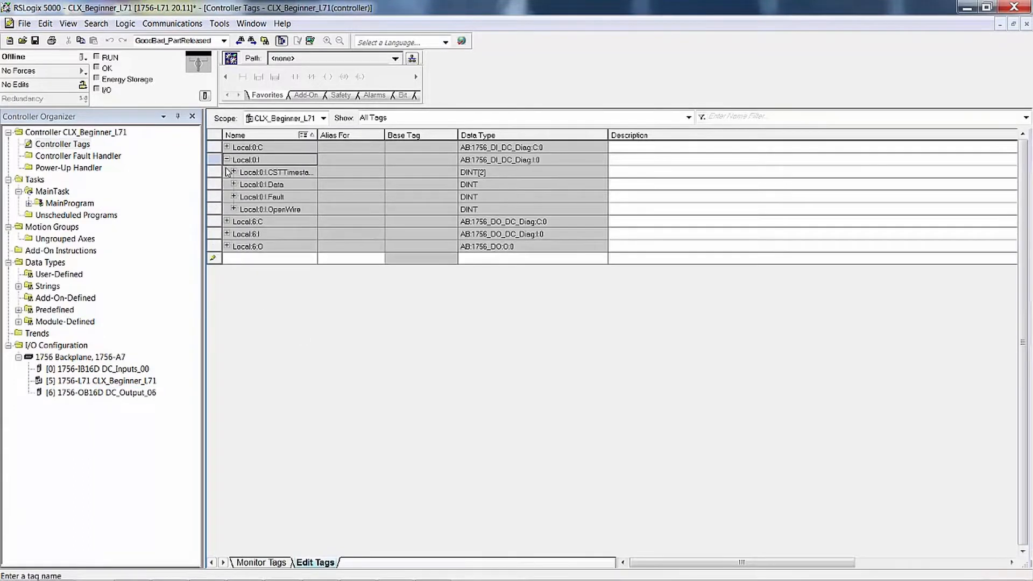
left_click(233, 184)
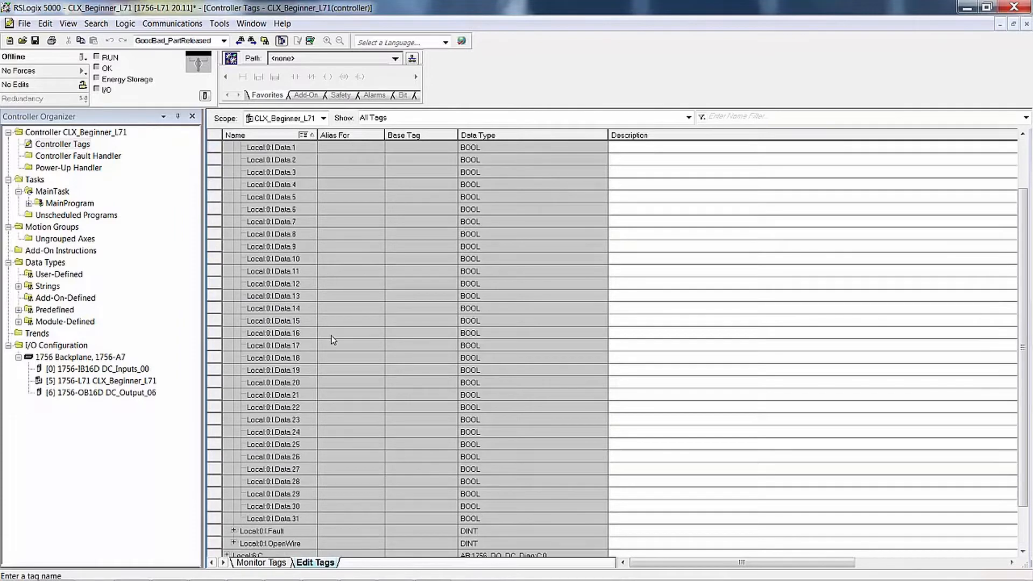
scroll(333, 340, "up", 2)
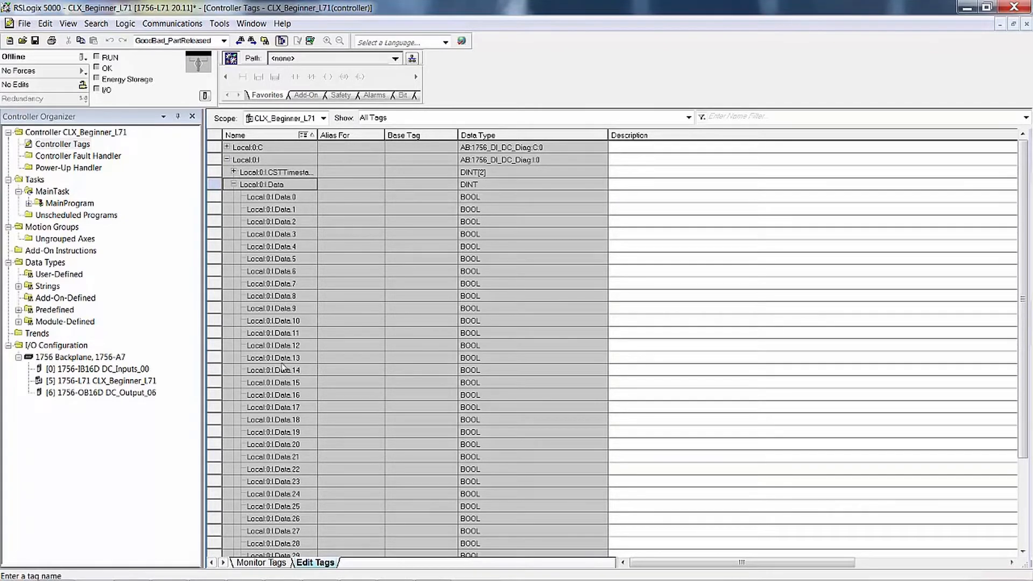
left_click(233, 185)
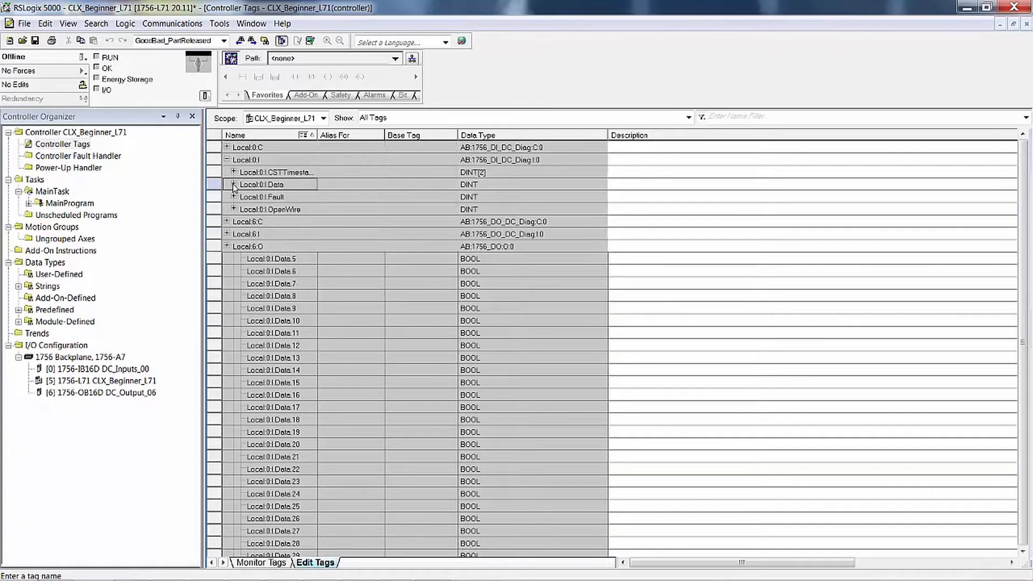
Examine the slot 6 output module's data bits under Local:6:O.Data, and collapse the expanded input and output tags
left_click(227, 246)
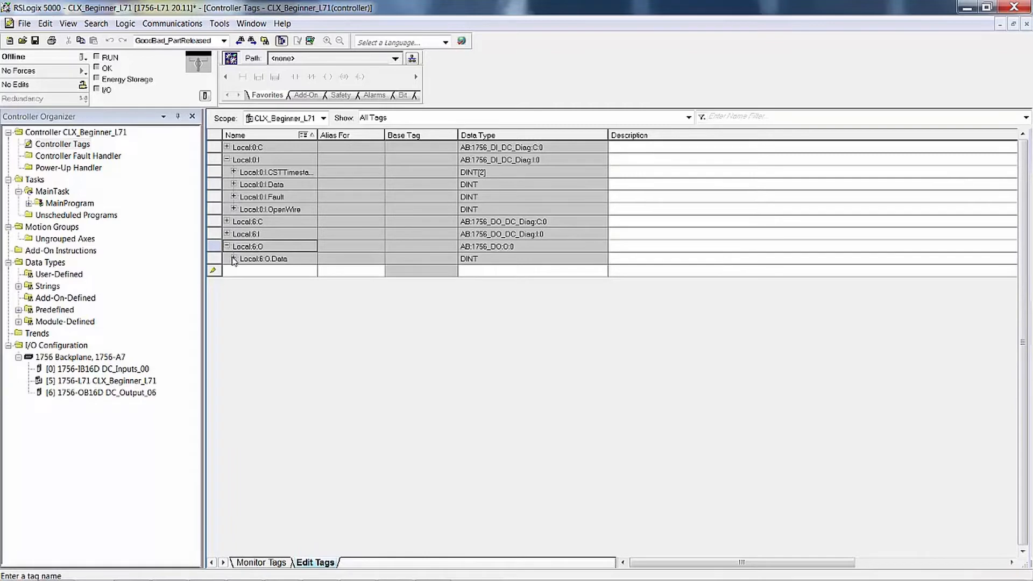
left_click(234, 259)
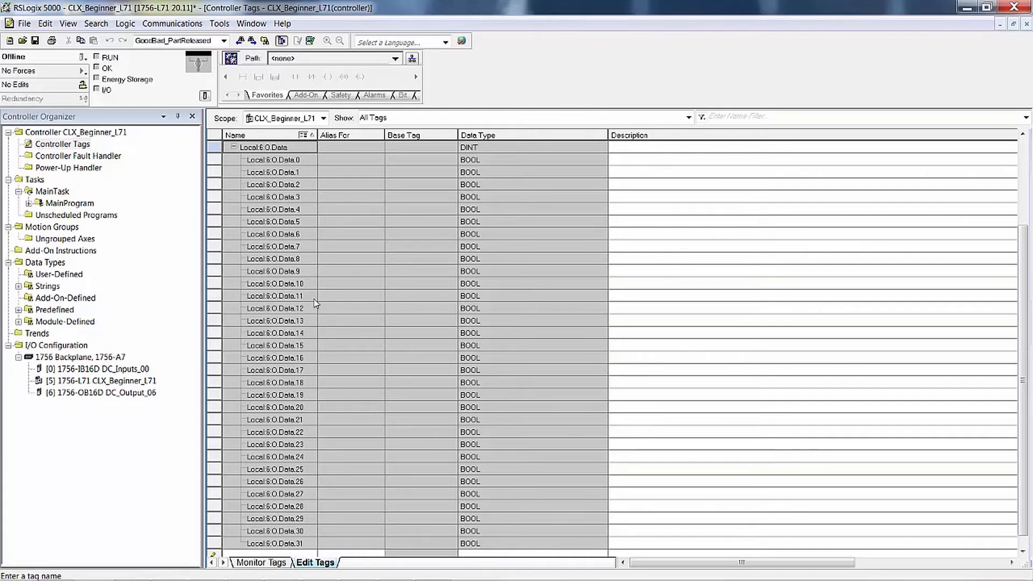
scroll(500, 221, "up", 3)
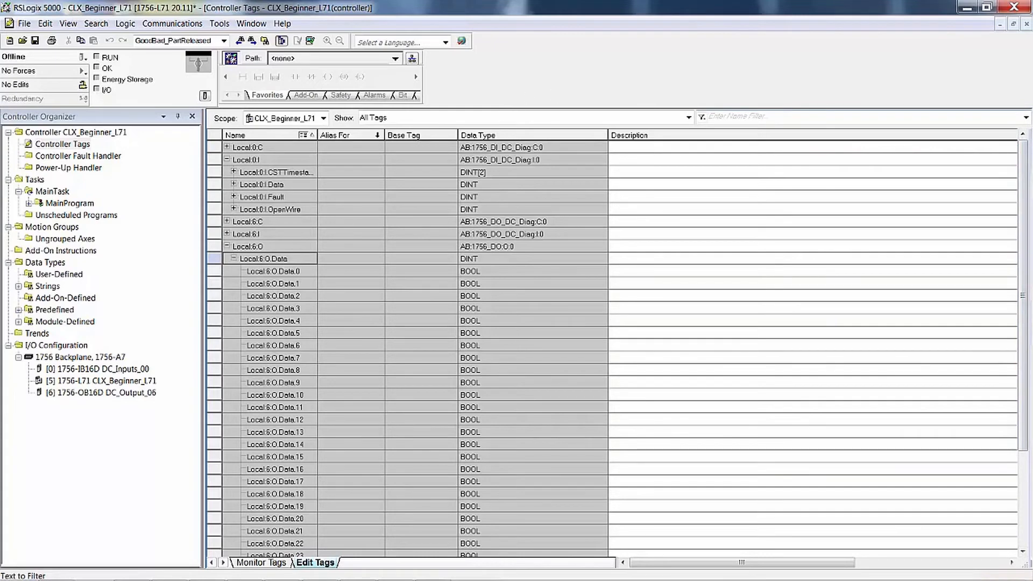
left_click(226, 160)
left_click(226, 197)
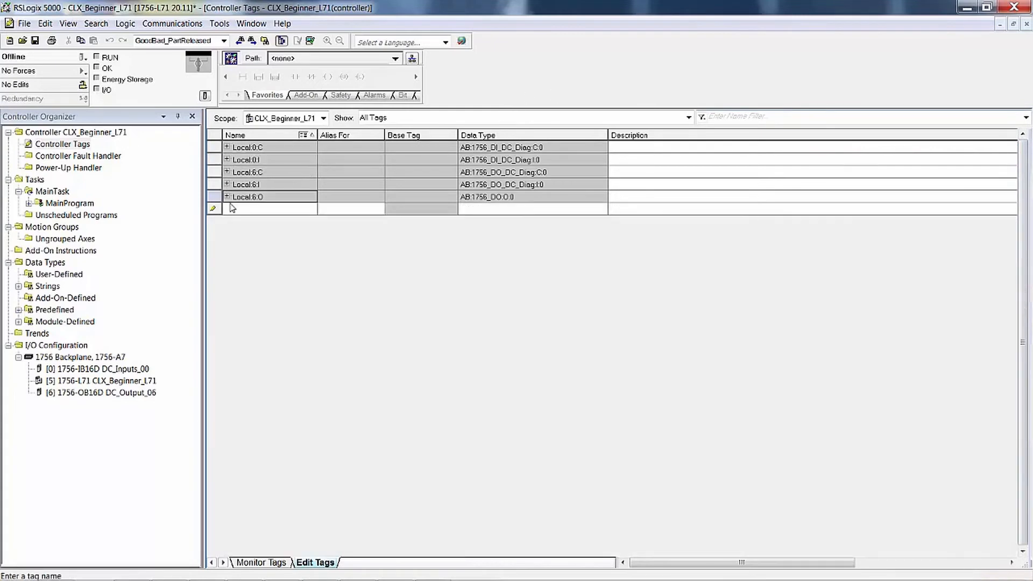